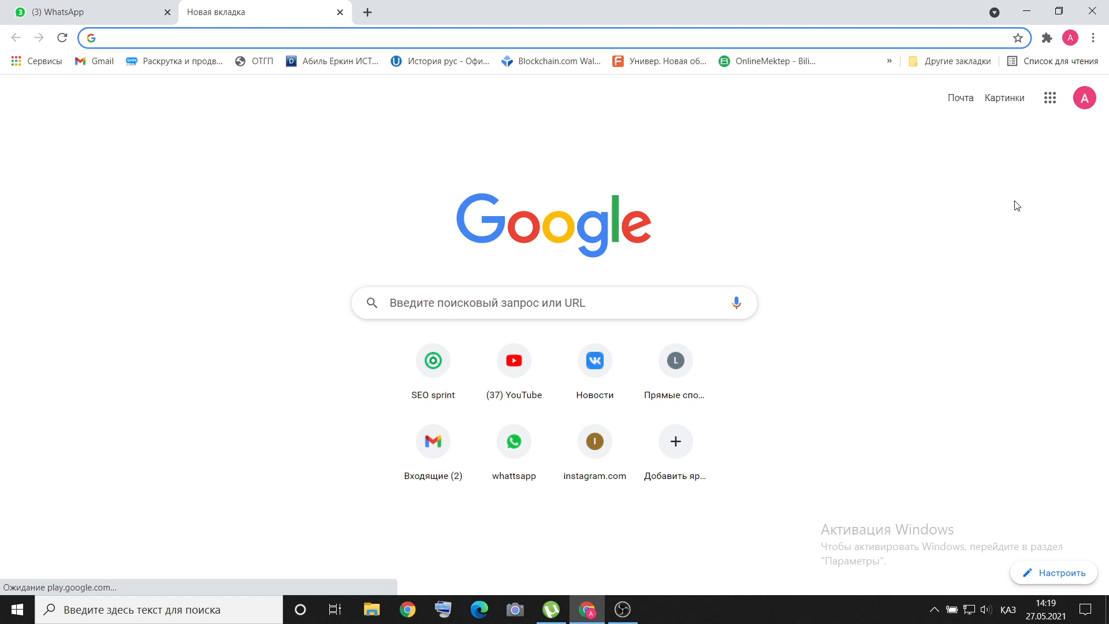
- Open Google Jamboard from the list of Google apps
left_click(1050, 99)
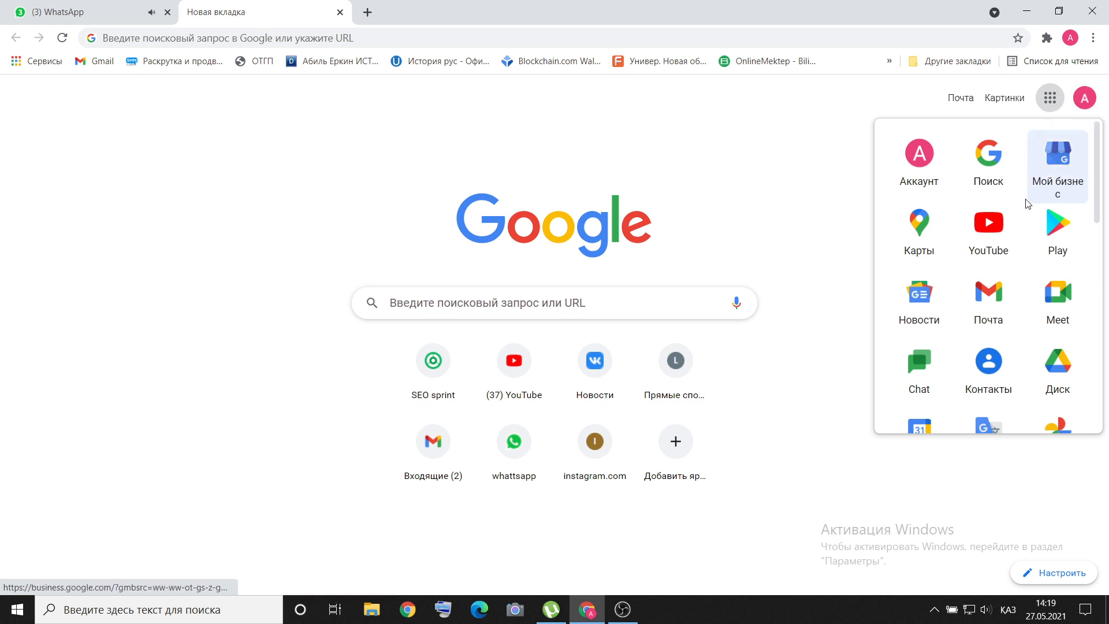
scroll(1017, 265, "down", 9)
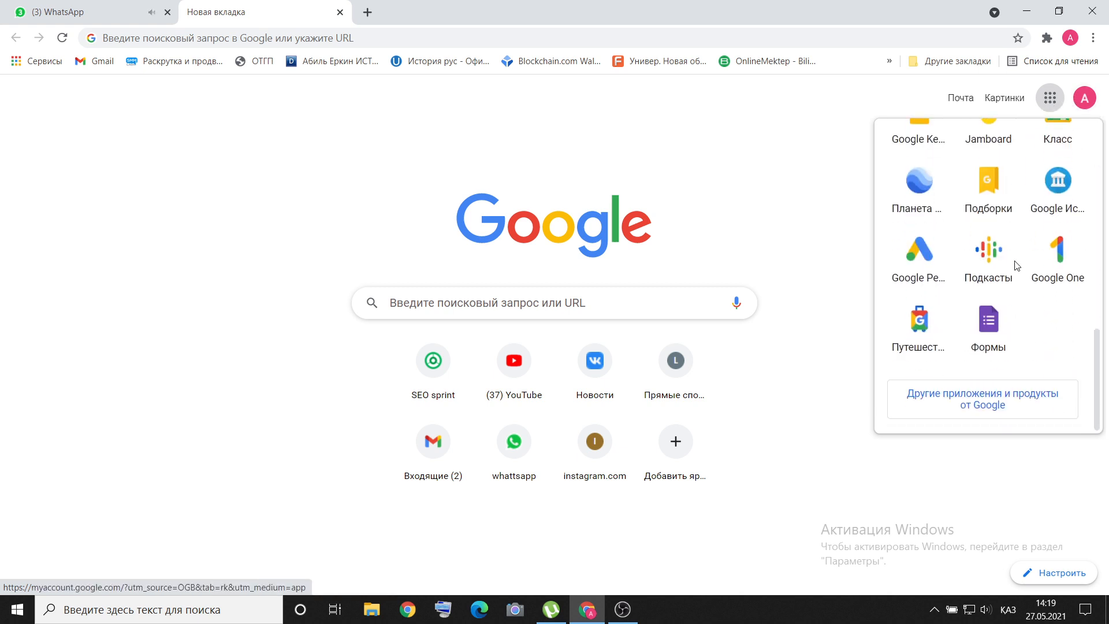
scroll(1016, 266, "up", 2)
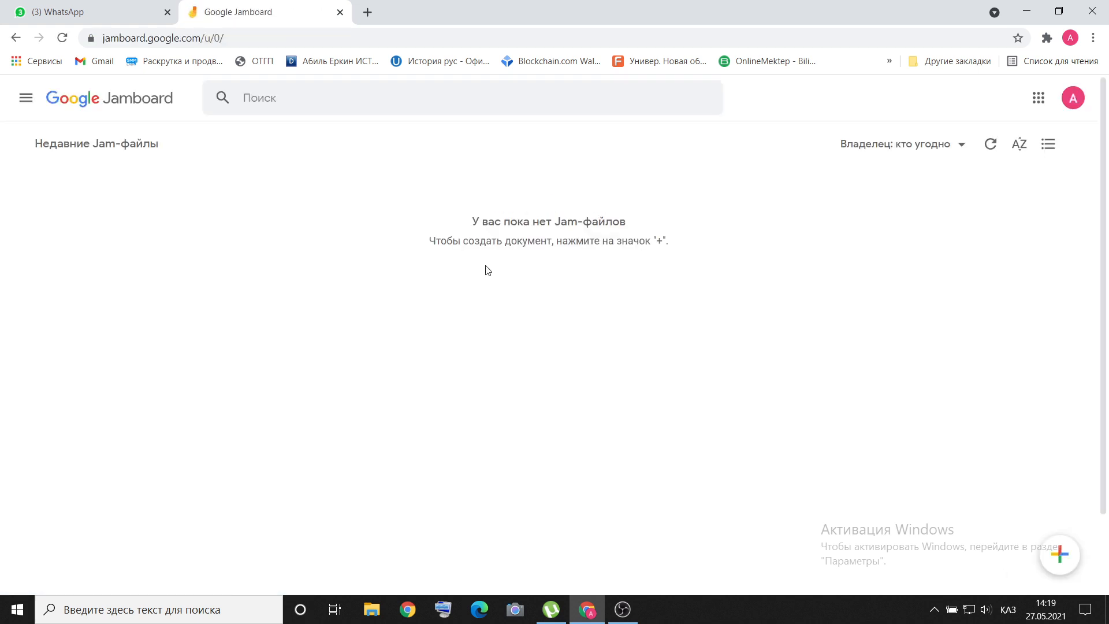
- Create a Google Jamboard file from Google Drive in a new browser tab, and close the Drive and Jamboard home tabs
left_click(364, 14)
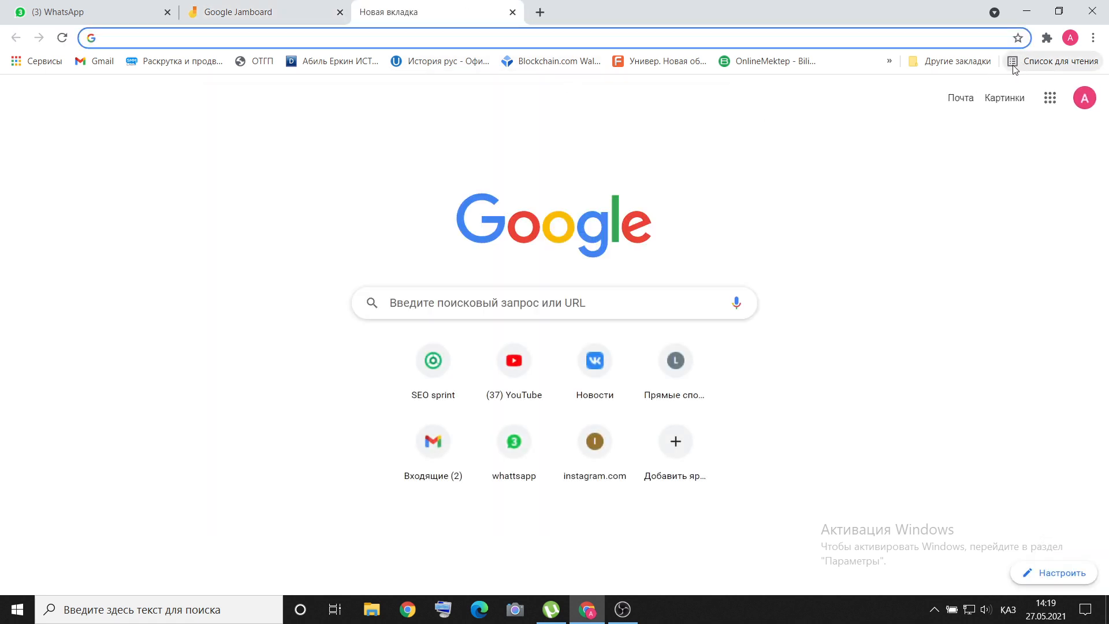
left_click(1048, 103)
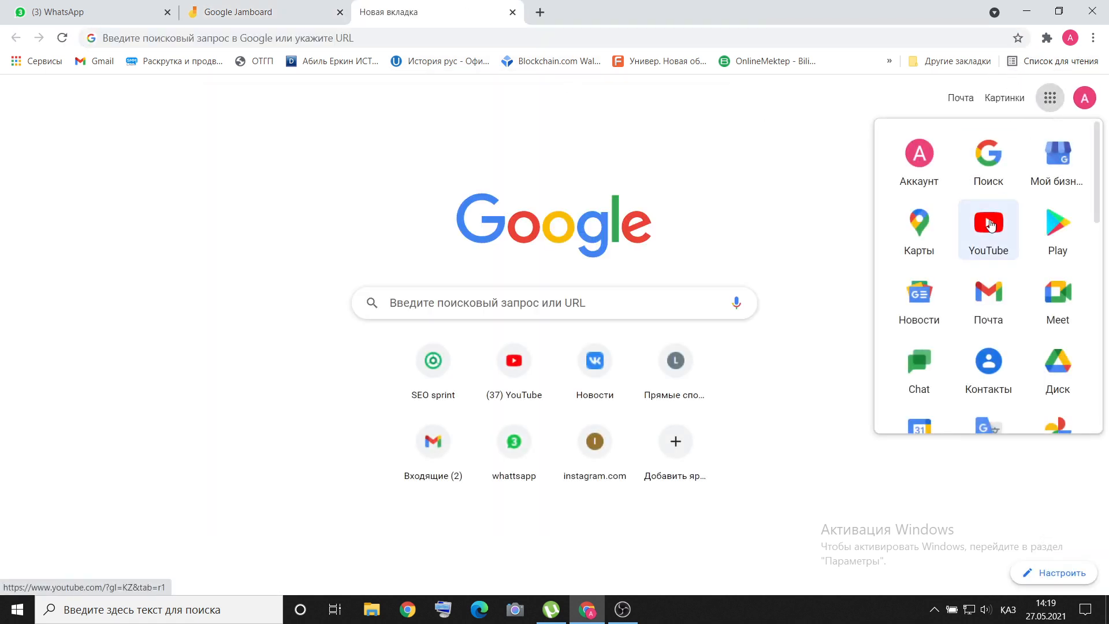
scroll(988, 196, "down", 1)
left_click(1057, 305)
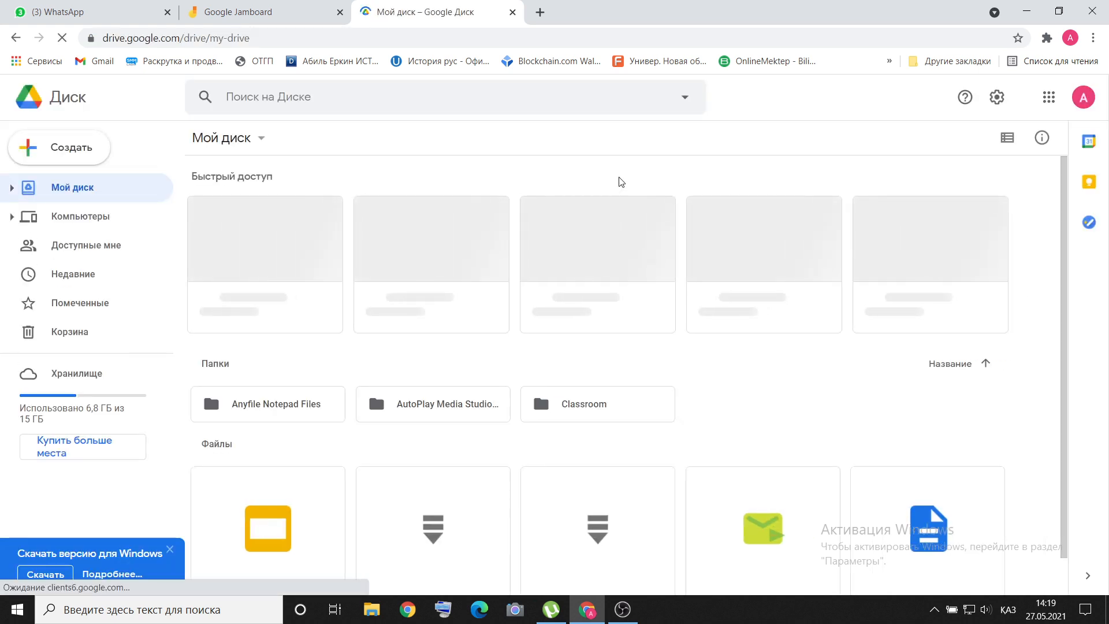
left_click(70, 152)
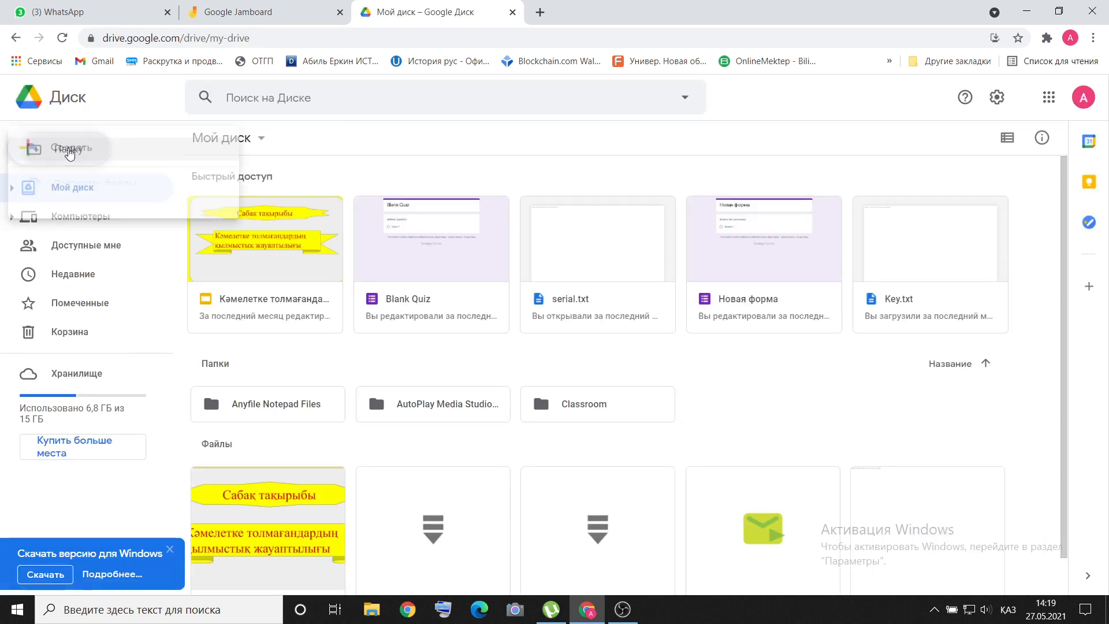
mouse_move(134, 346)
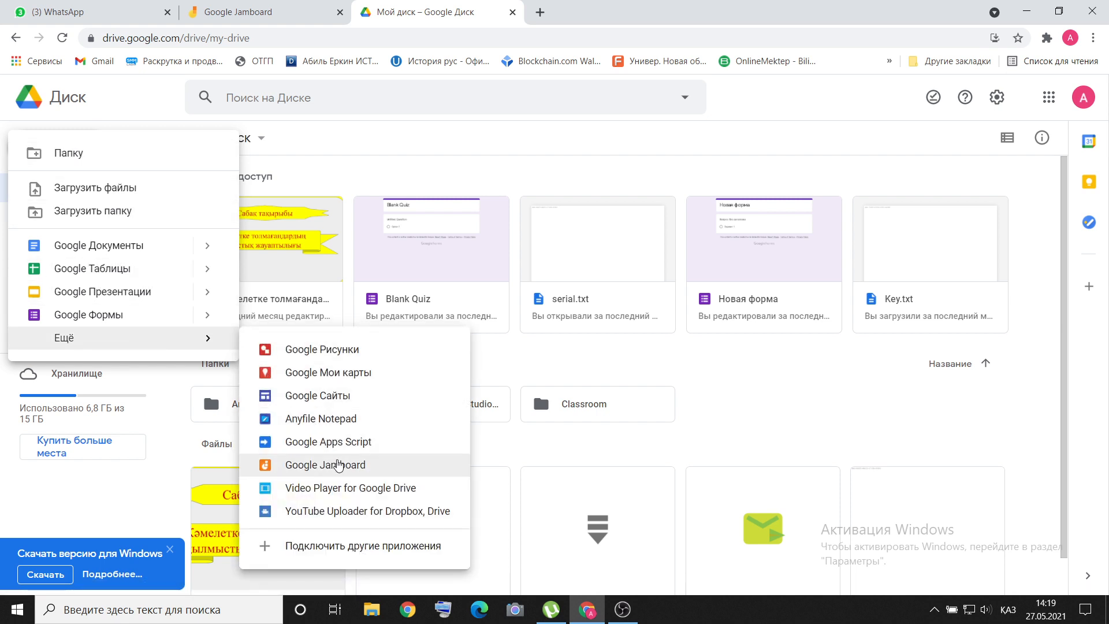
left_click(340, 471)
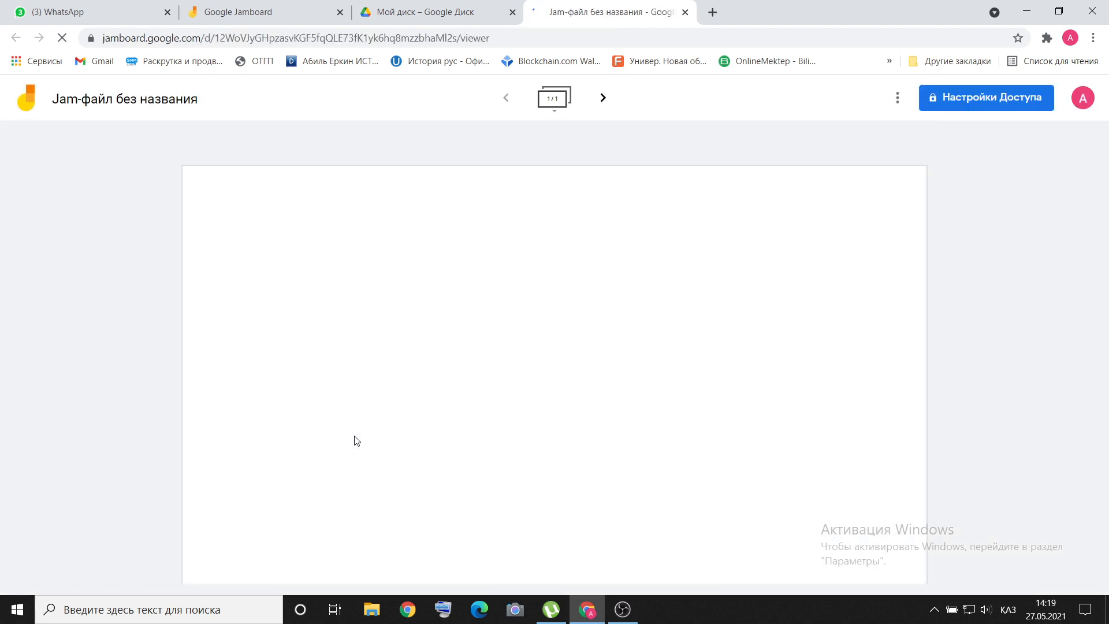
left_click(512, 11)
left_click(340, 12)
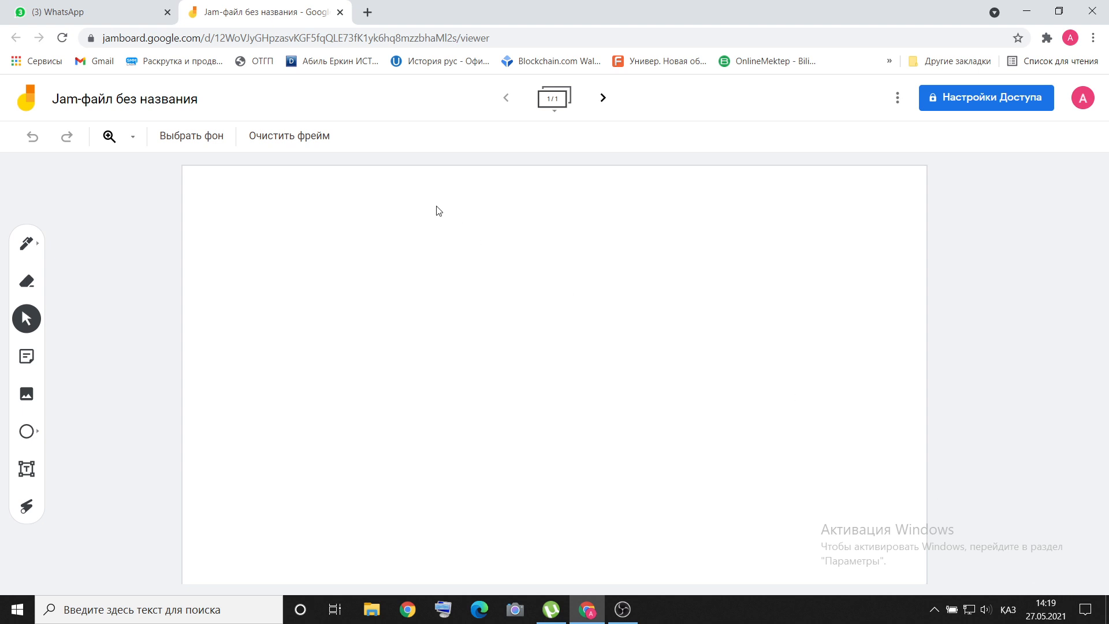
- Replace the open Jam's tab with the Google Jamboard home page in a new tab and create a new Jam there
left_click(368, 12)
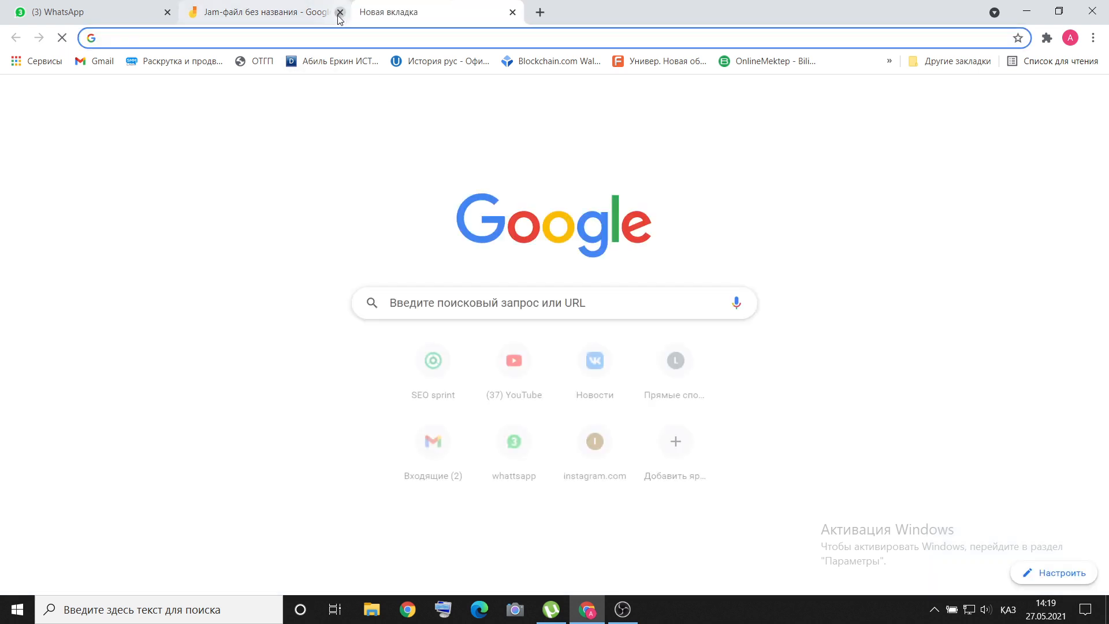
left_click(340, 12)
left_click(1050, 98)
scroll(986, 305, "down", 8)
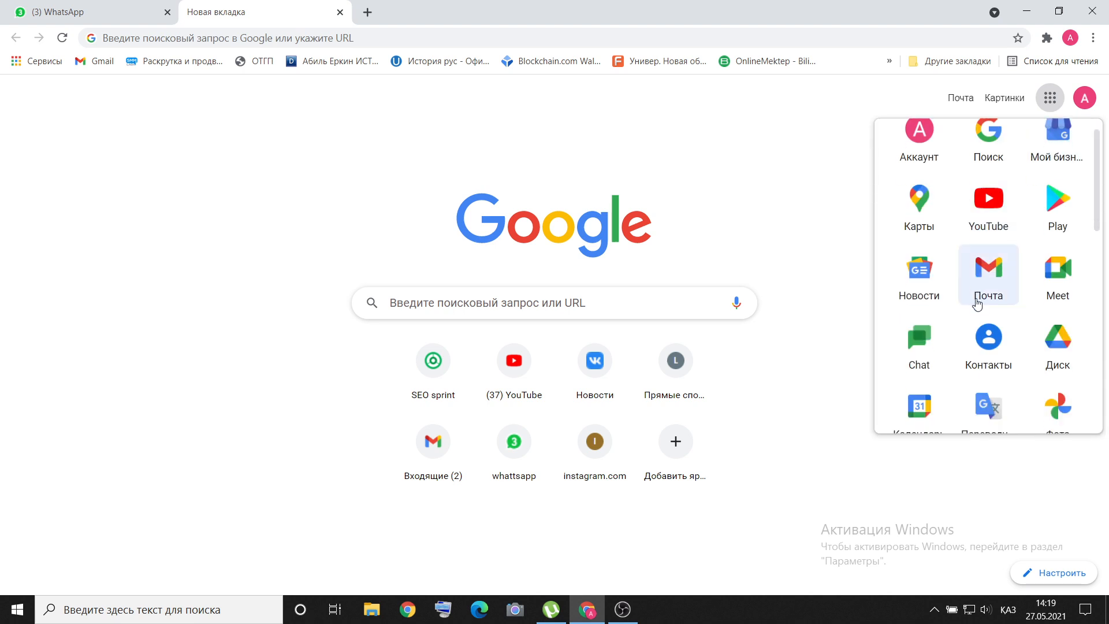
left_click(997, 158)
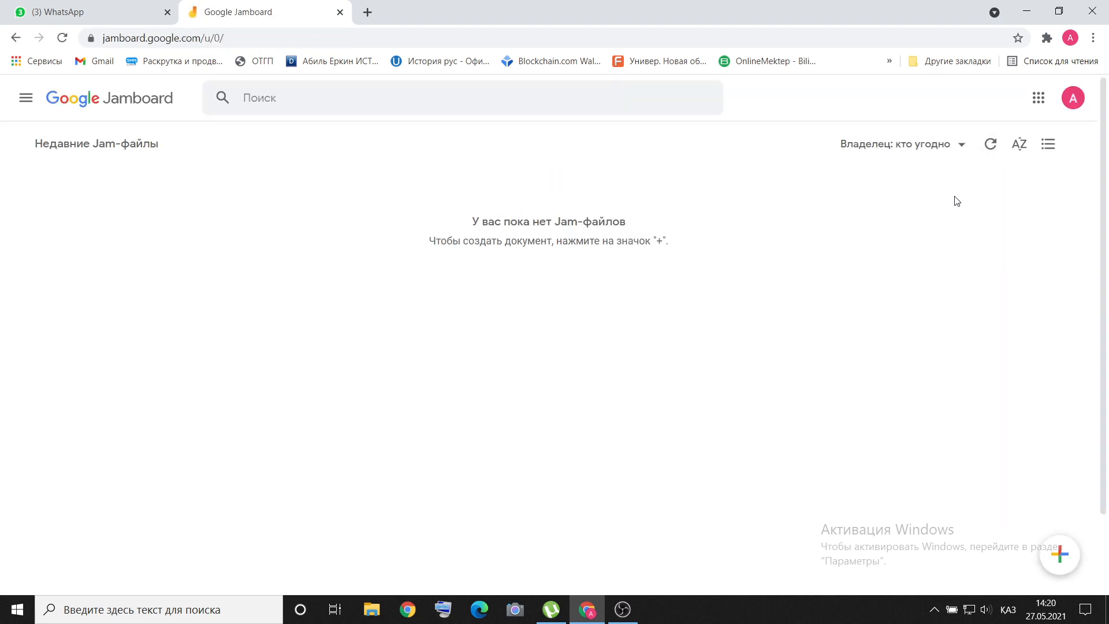
left_click(1062, 560)
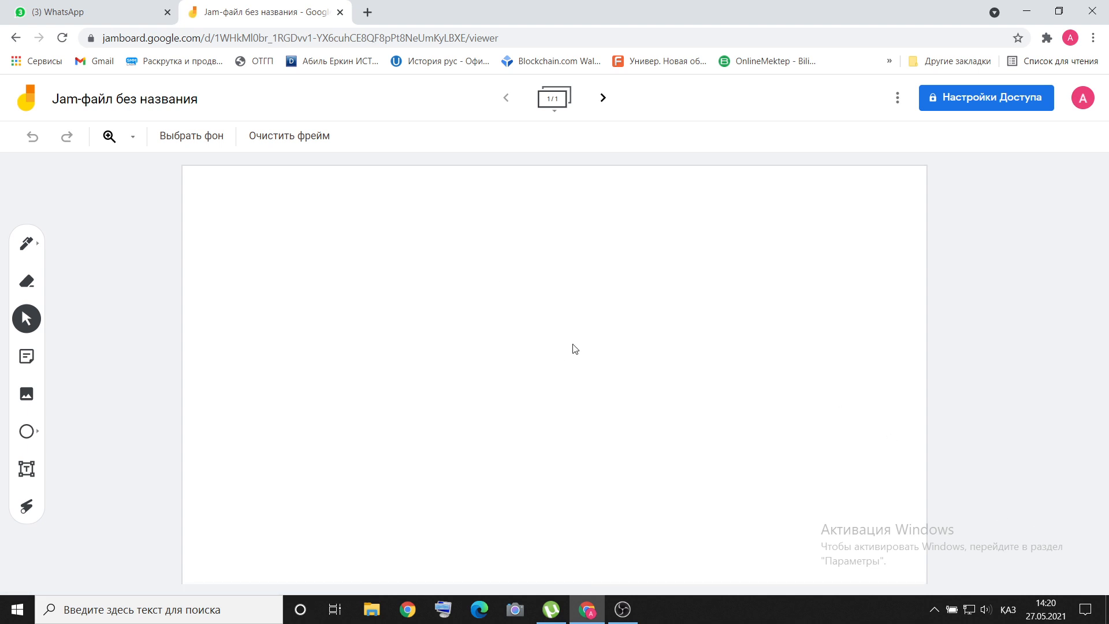
- Rename the Jam file as "Жаңа тақырып"
left_click(177, 99)
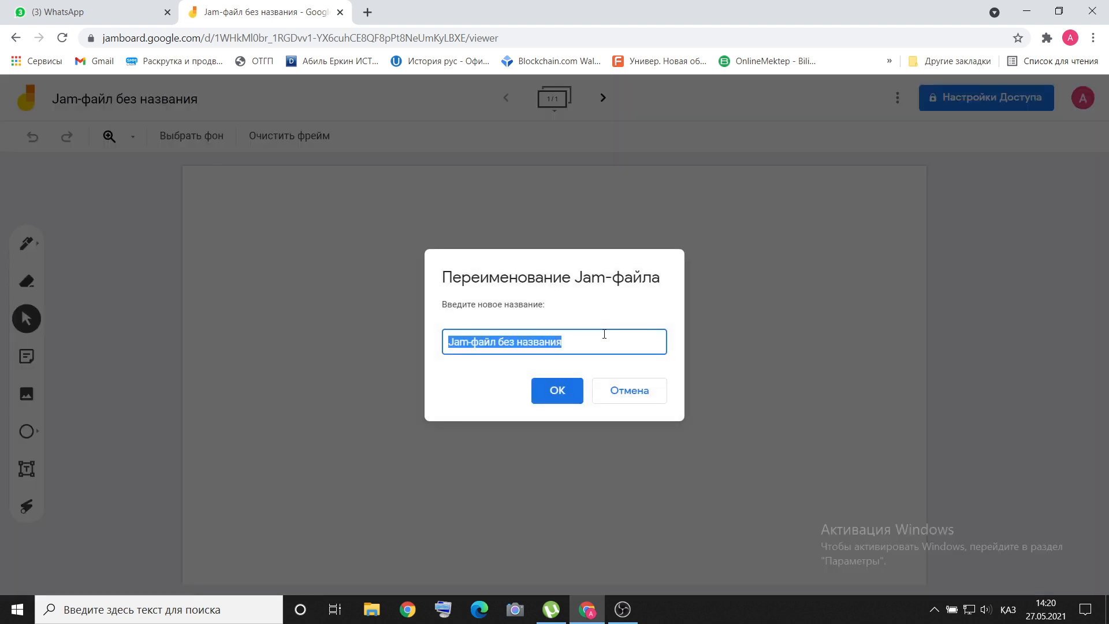
type("Жаңа")
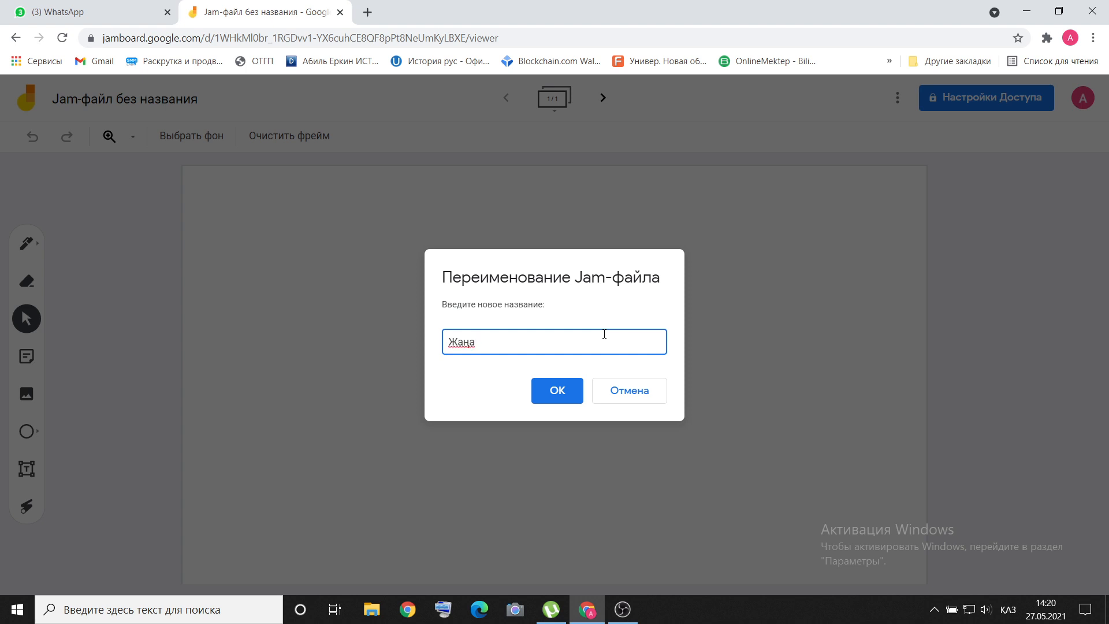
type("на тақырып")
left_click(553, 399)
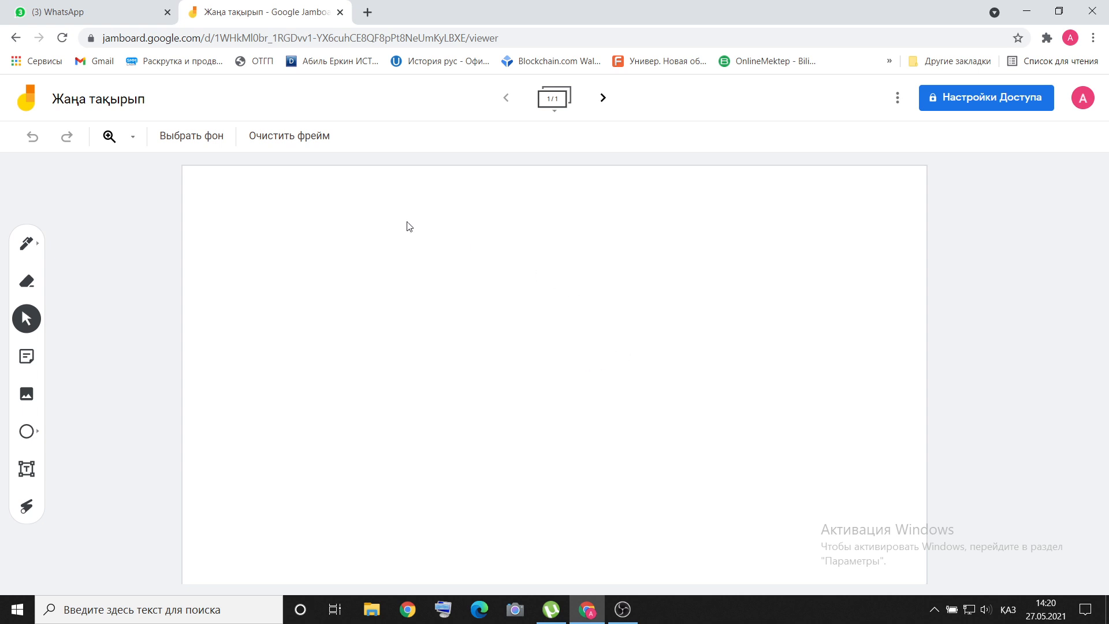
- Try the dotted, lined, square-grid and grey grid backgrounds on the frame one after another
left_click(132, 141)
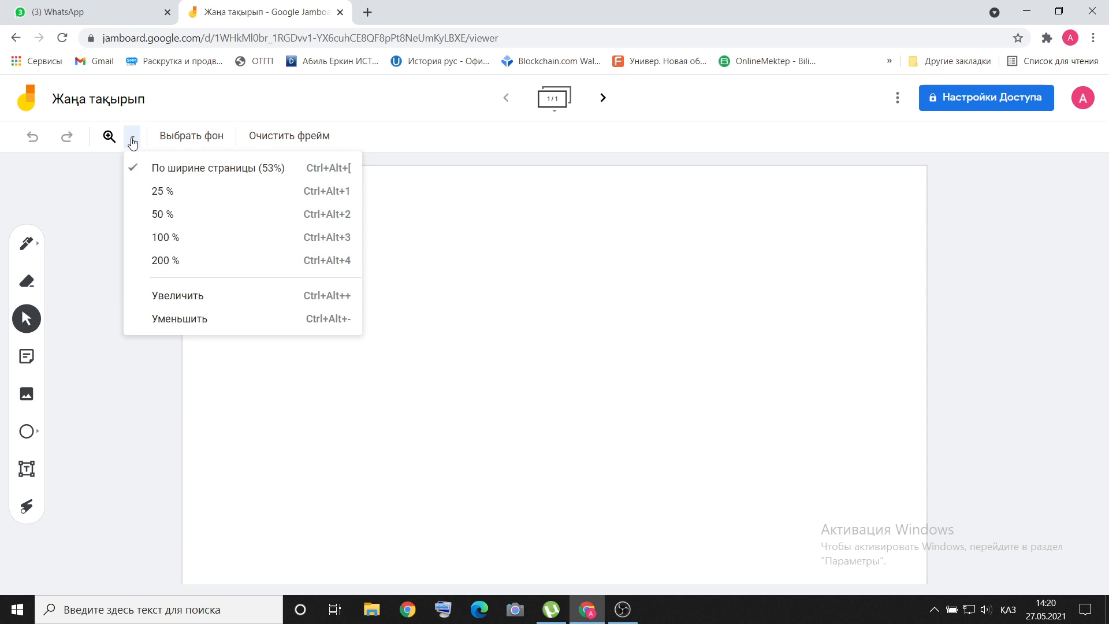
left_click(181, 140)
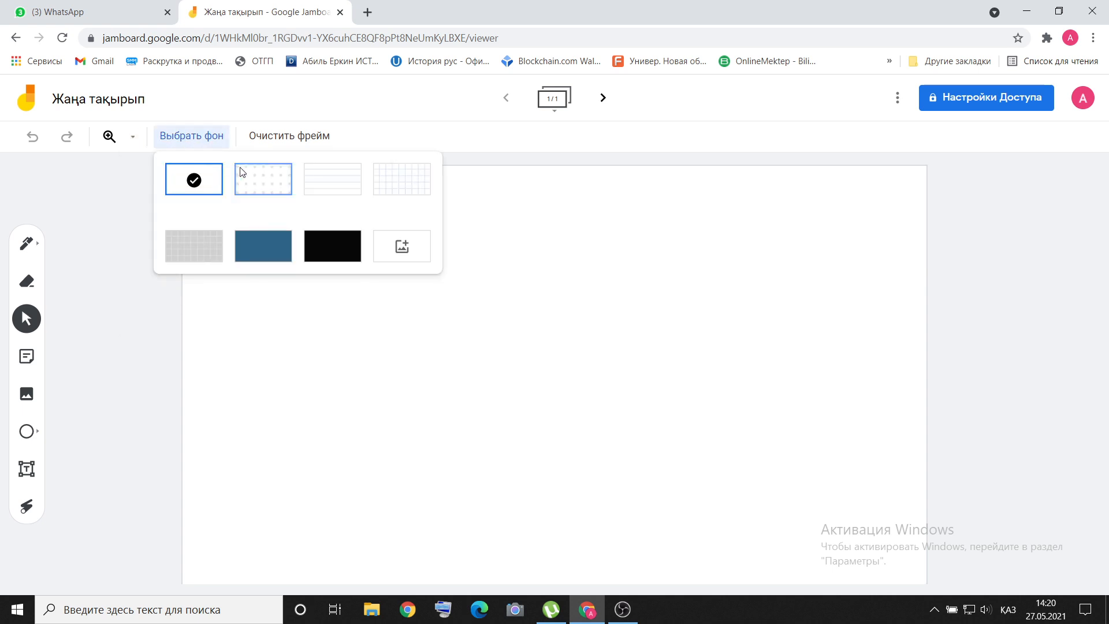
left_click(255, 180)
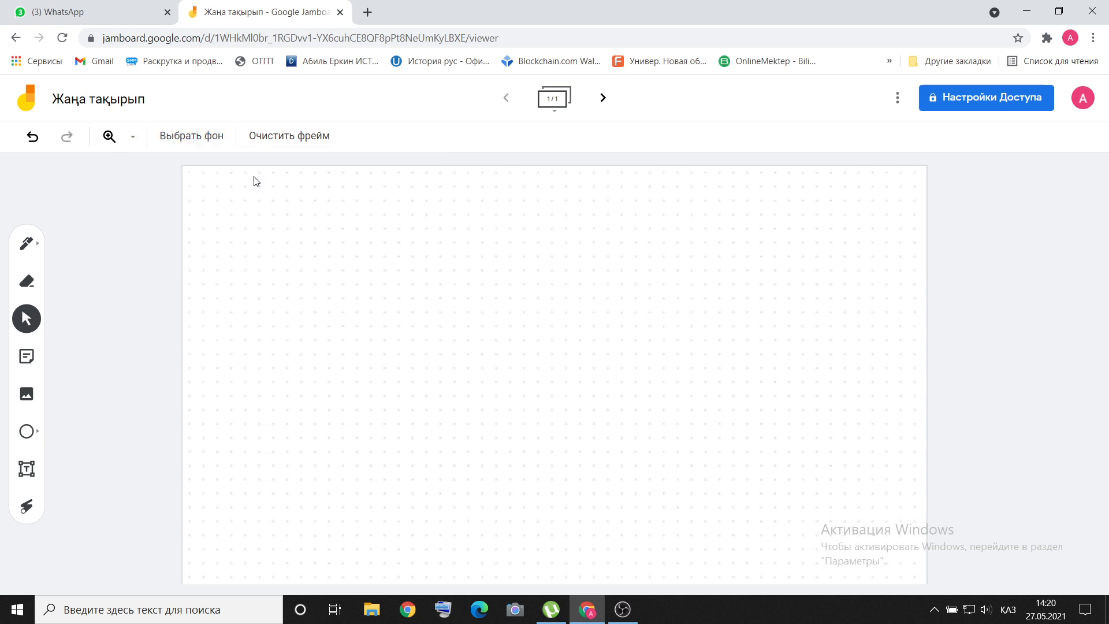
left_click(191, 137)
left_click(316, 182)
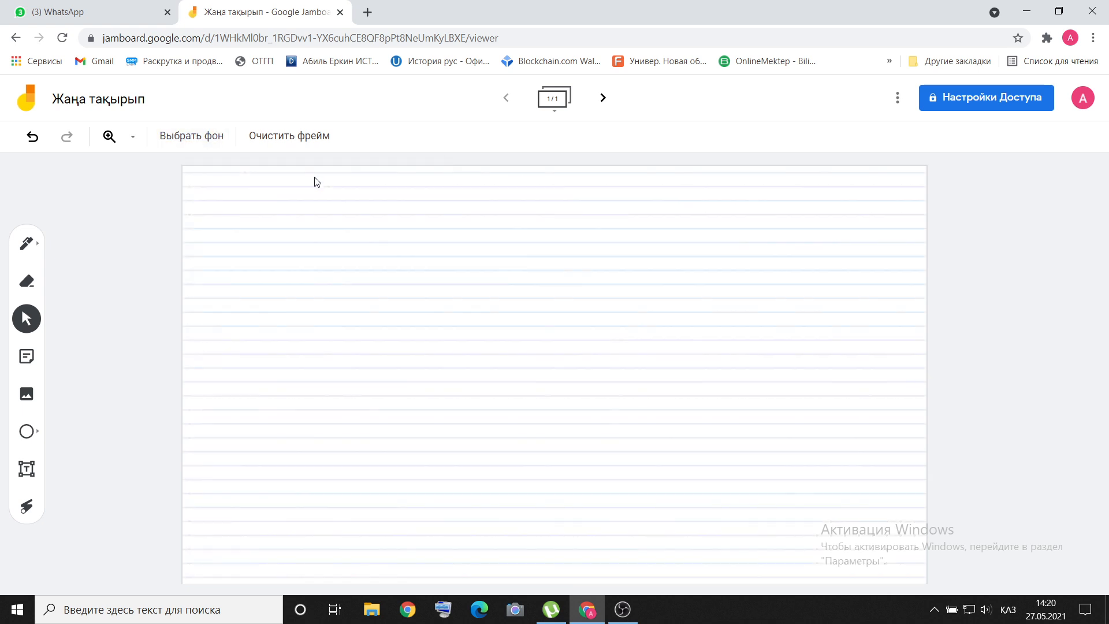
left_click(198, 139)
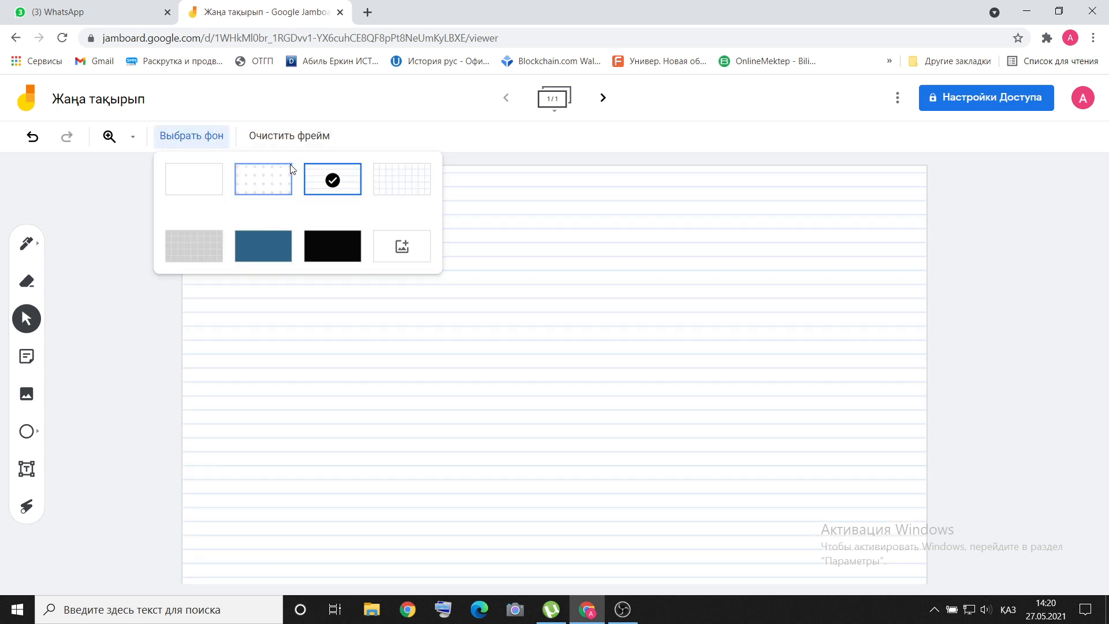
left_click(379, 183)
left_click(205, 138)
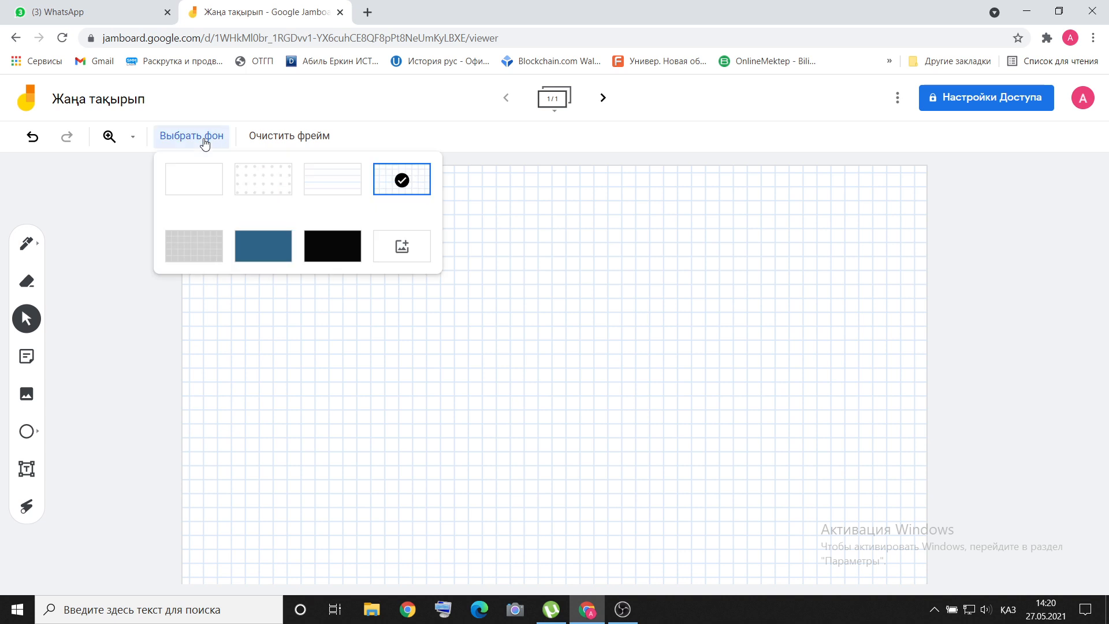
left_click(198, 249)
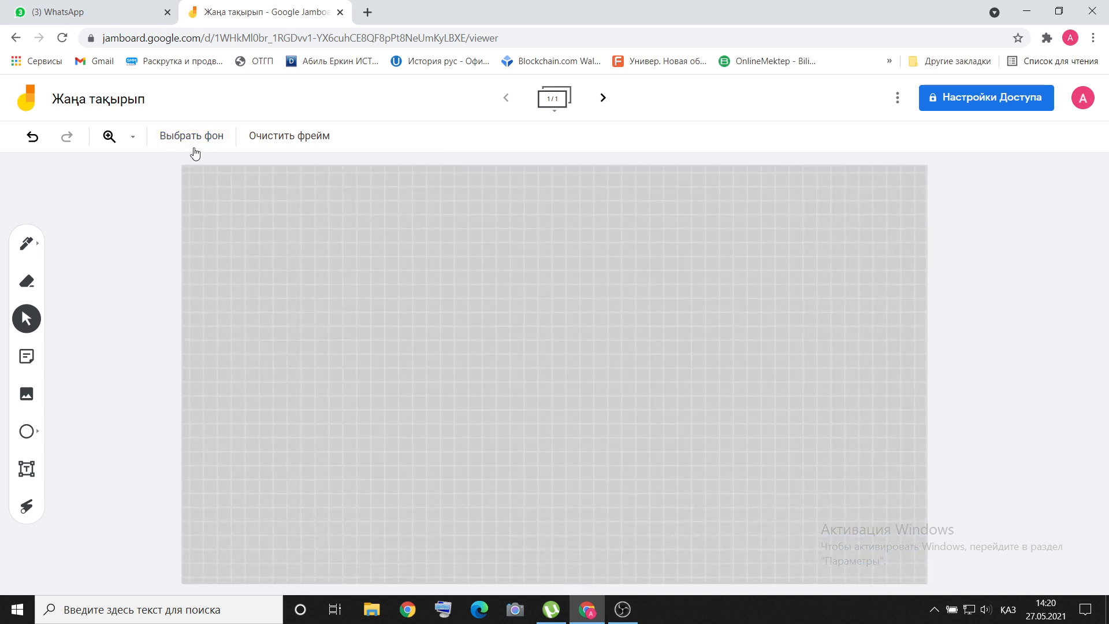
- Try the blue and black frame backgrounds, and open the custom background image picker without choosing a file
left_click(194, 138)
left_click(261, 252)
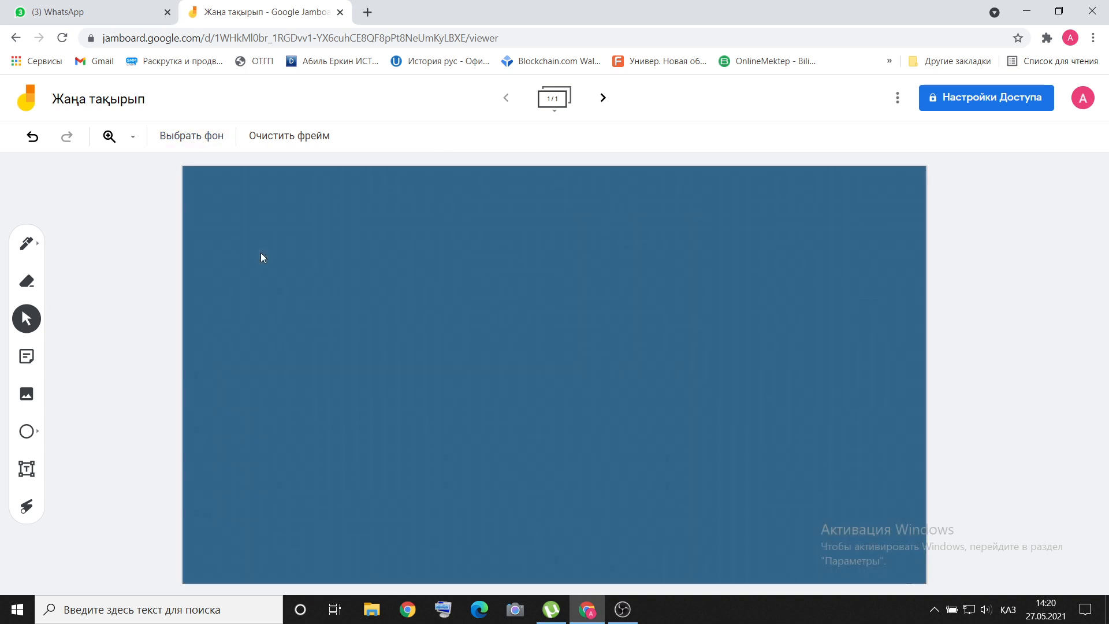
left_click(191, 136)
left_click(340, 246)
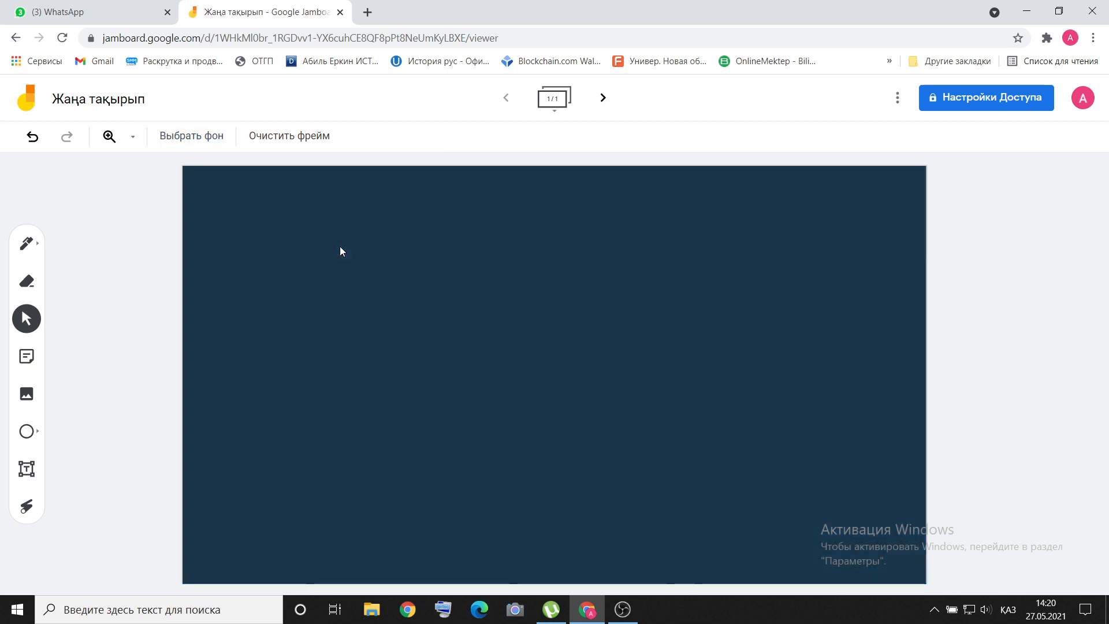
left_click(196, 139)
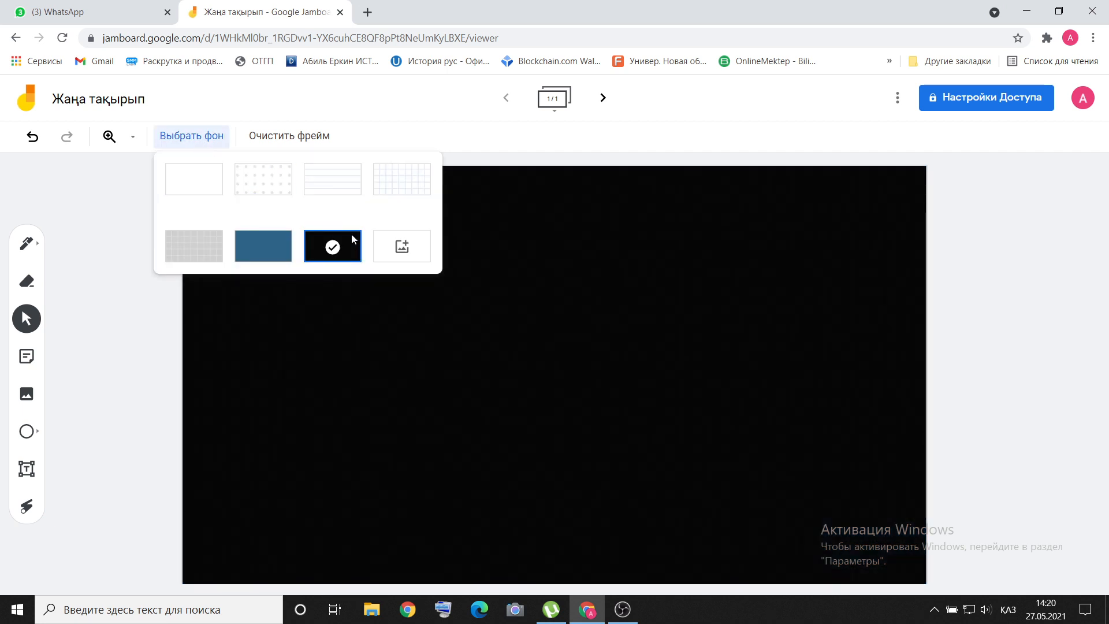
left_click(405, 251)
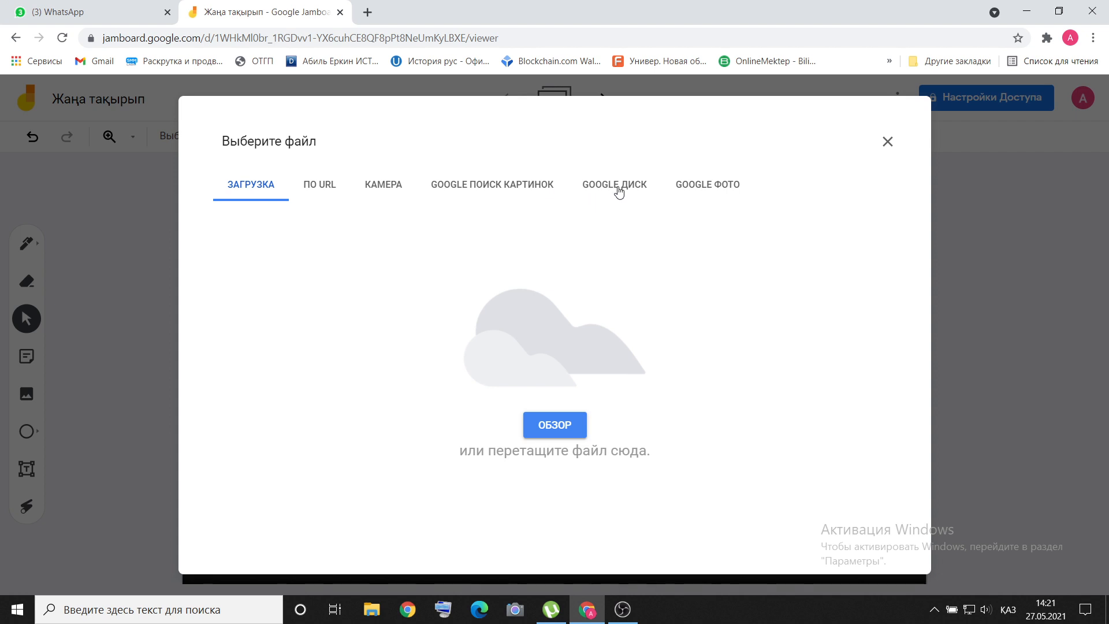
left_click(888, 142)
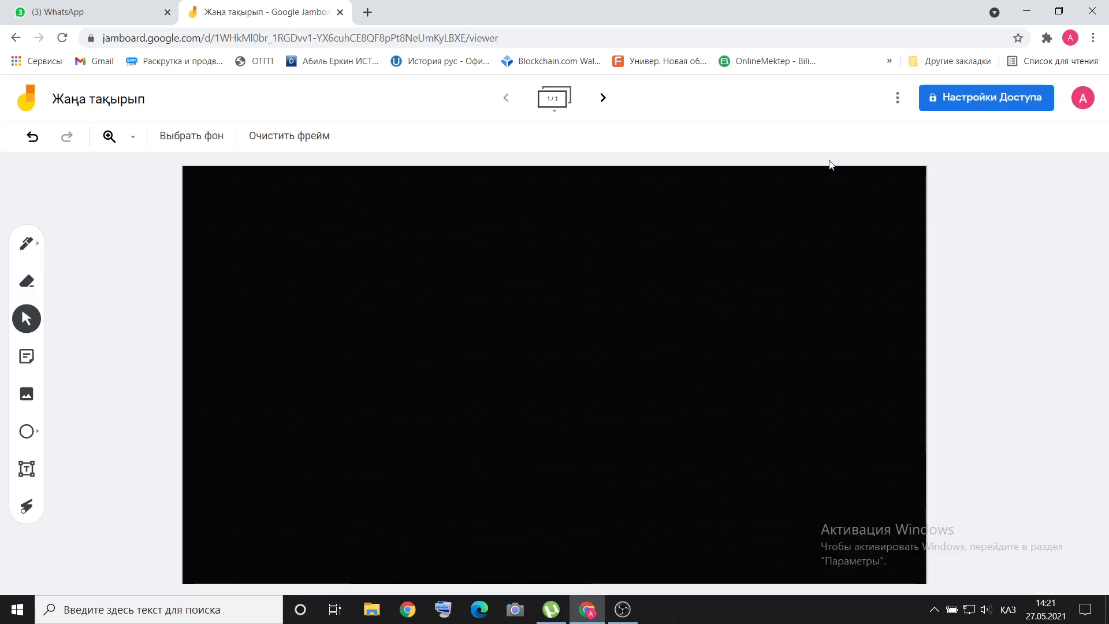
- Apply the lined background to the frame and replace it with the white square-grid background
left_click(192, 136)
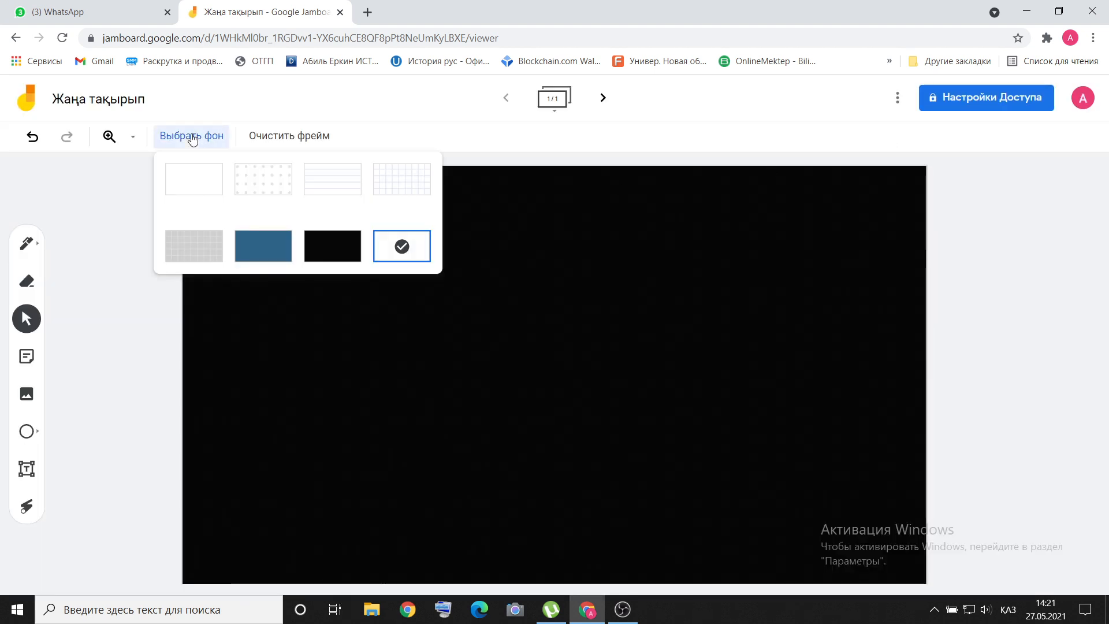
left_click(335, 184)
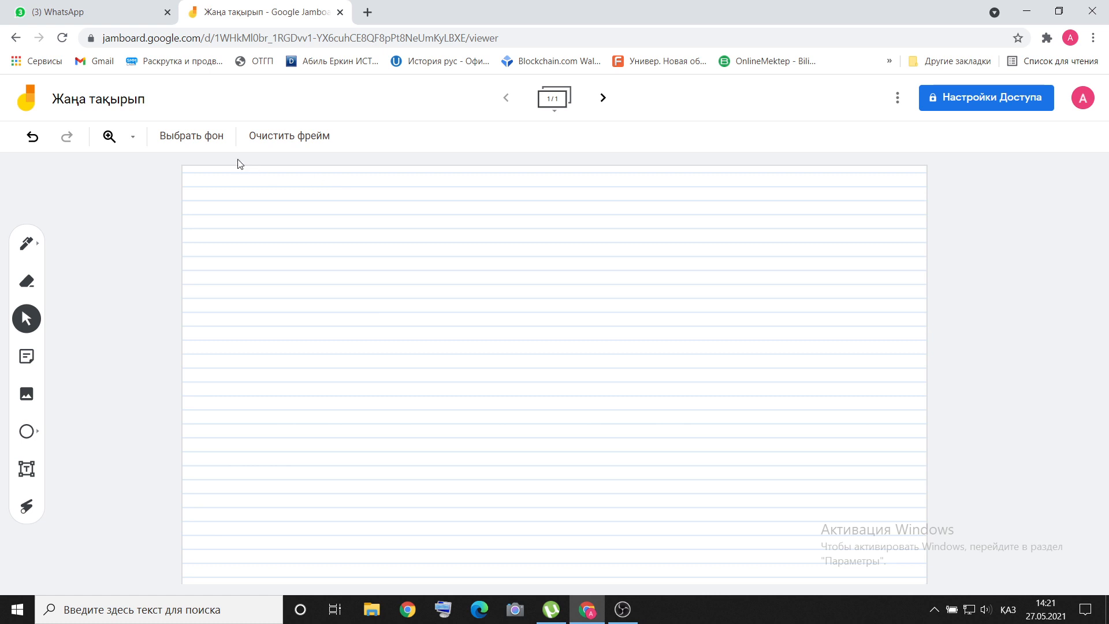
left_click(197, 139)
left_click(389, 178)
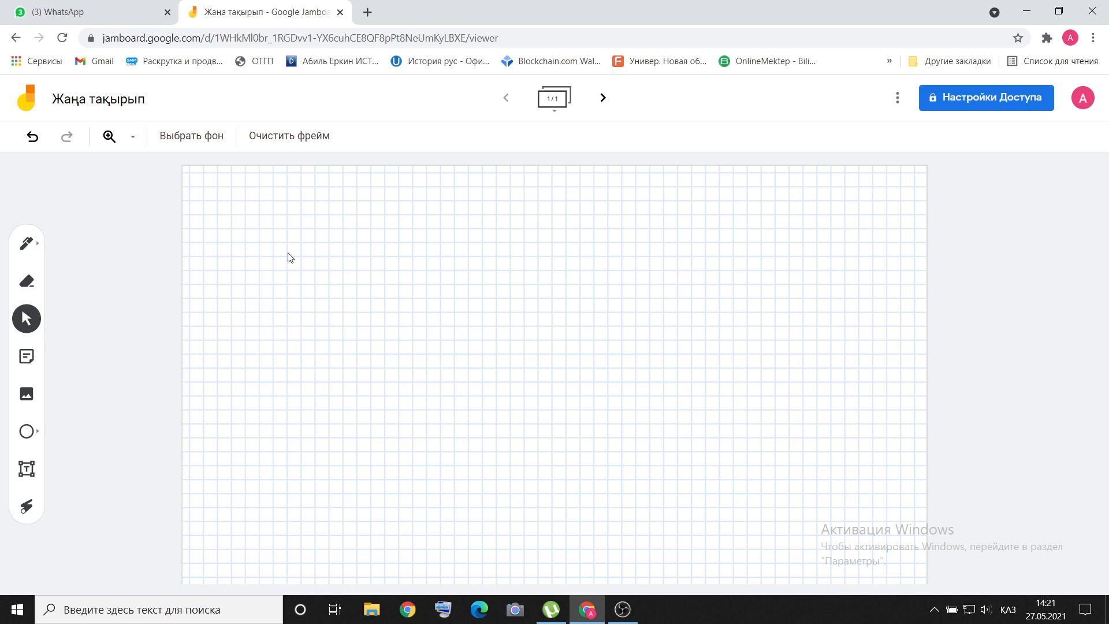
- Set the frame zoom to 100 %, reduce it to 50 %, and return to fitting the page width
left_click(133, 138)
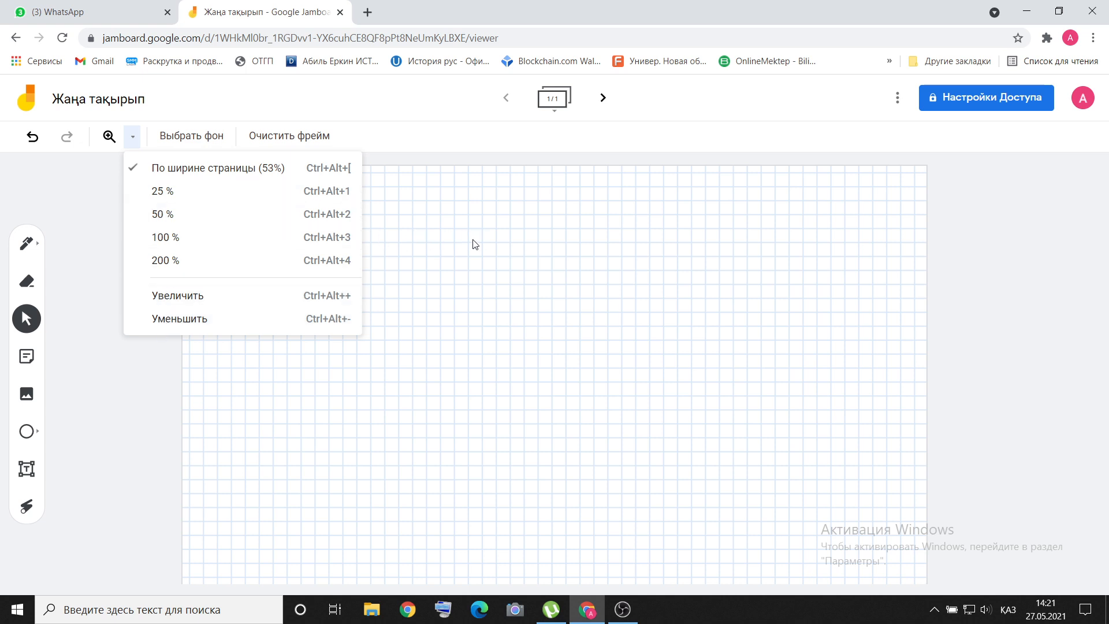
left_click(199, 245)
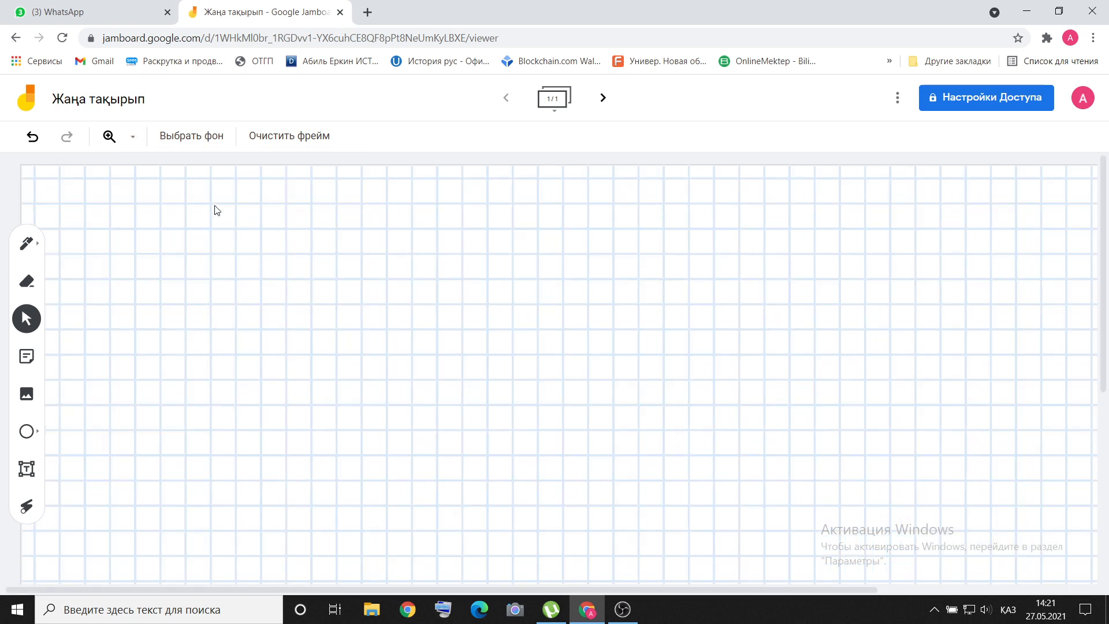
left_click(136, 145)
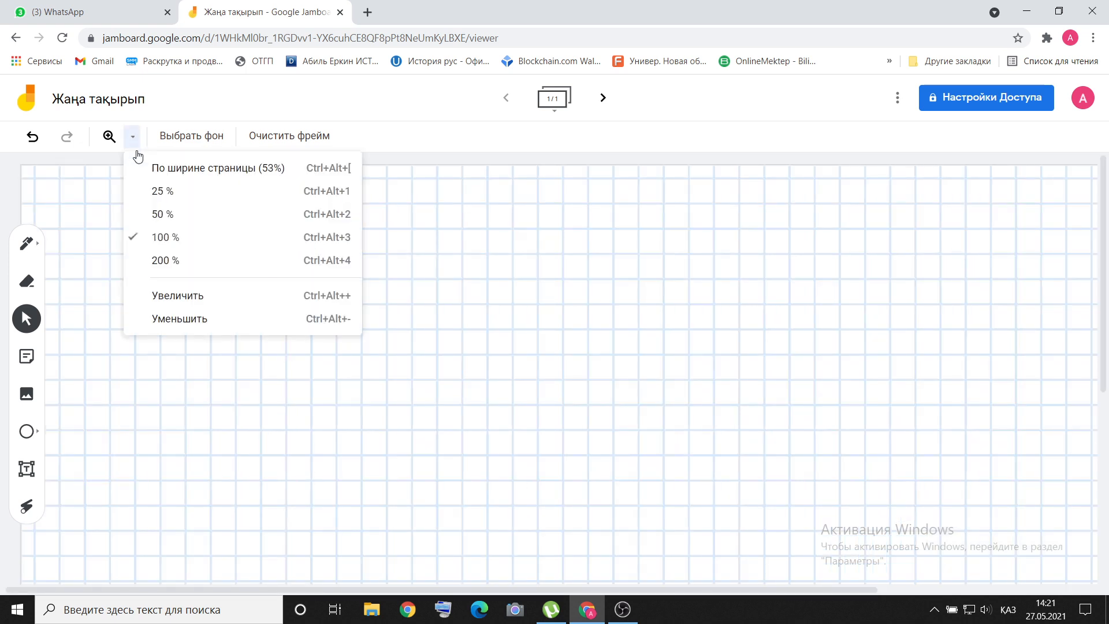
left_click(160, 215)
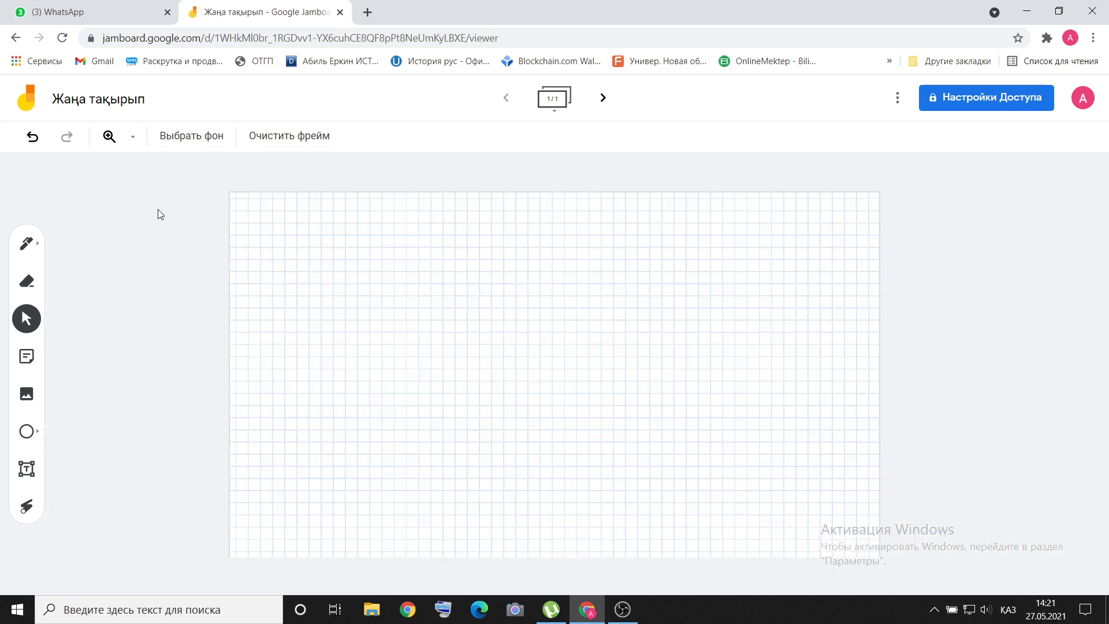
left_click(134, 137)
left_click(154, 164)
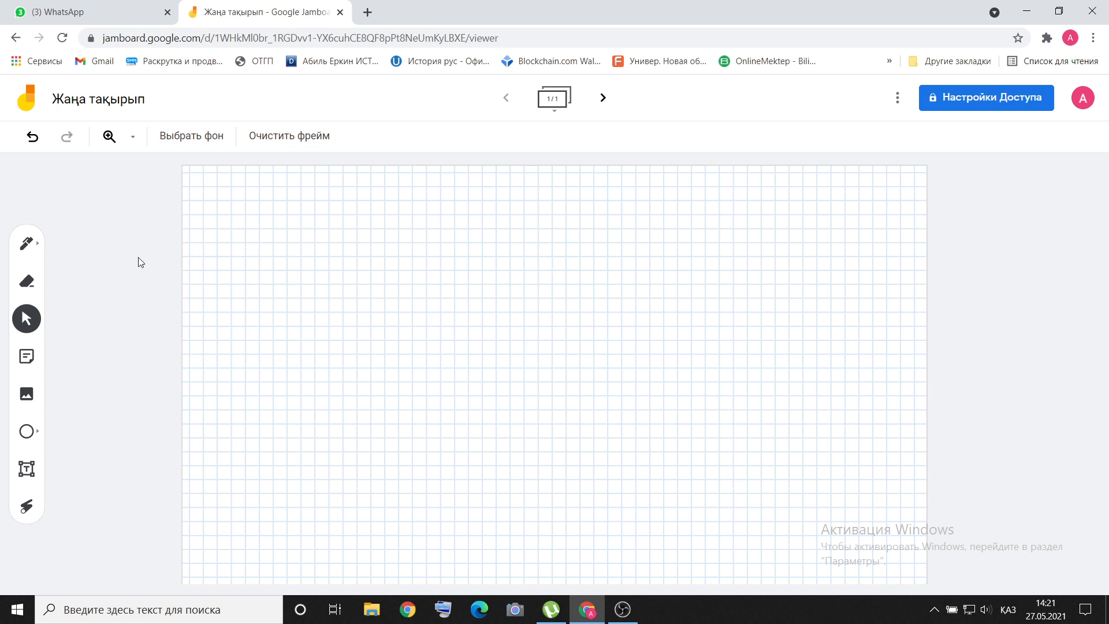
- Draw a teal scribble with the pen near the frame's upper-left corner
left_click(27, 244)
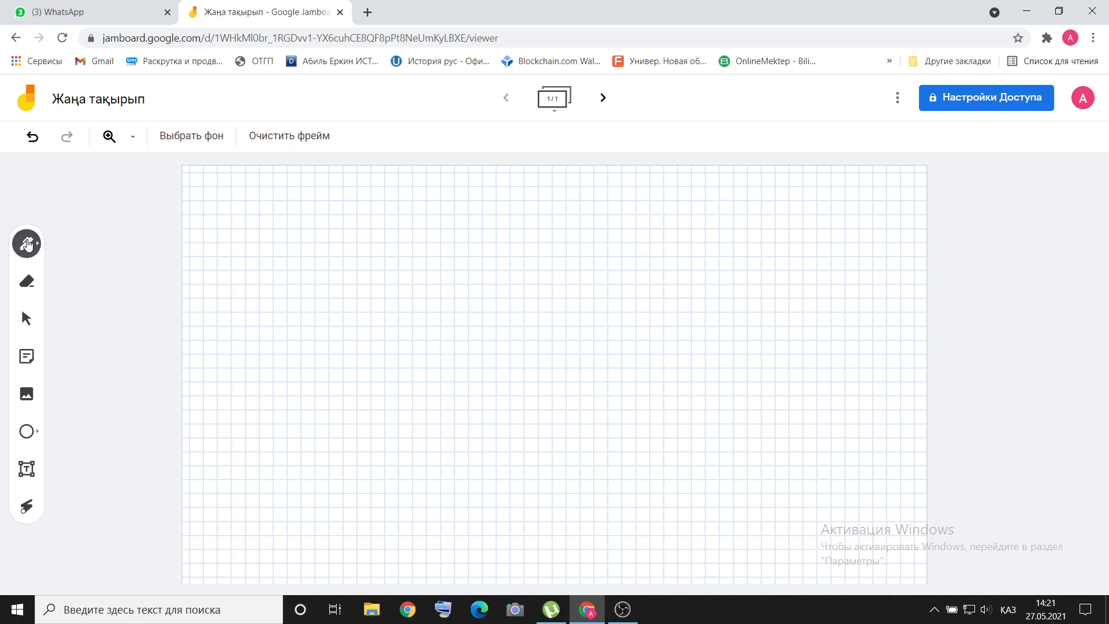
left_click(27, 244)
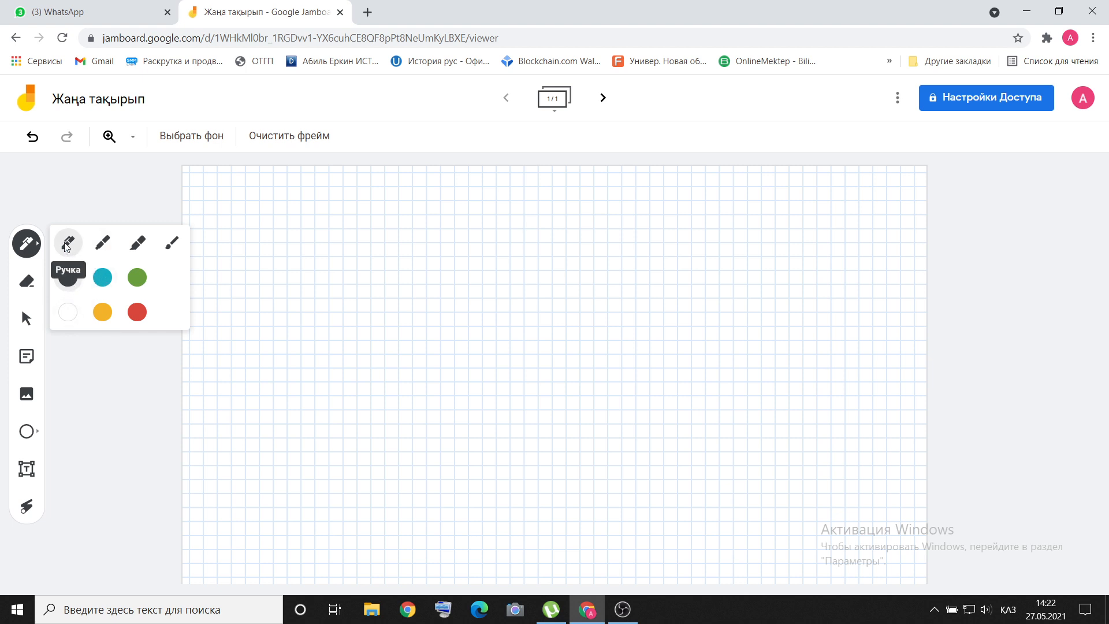
left_click(103, 279)
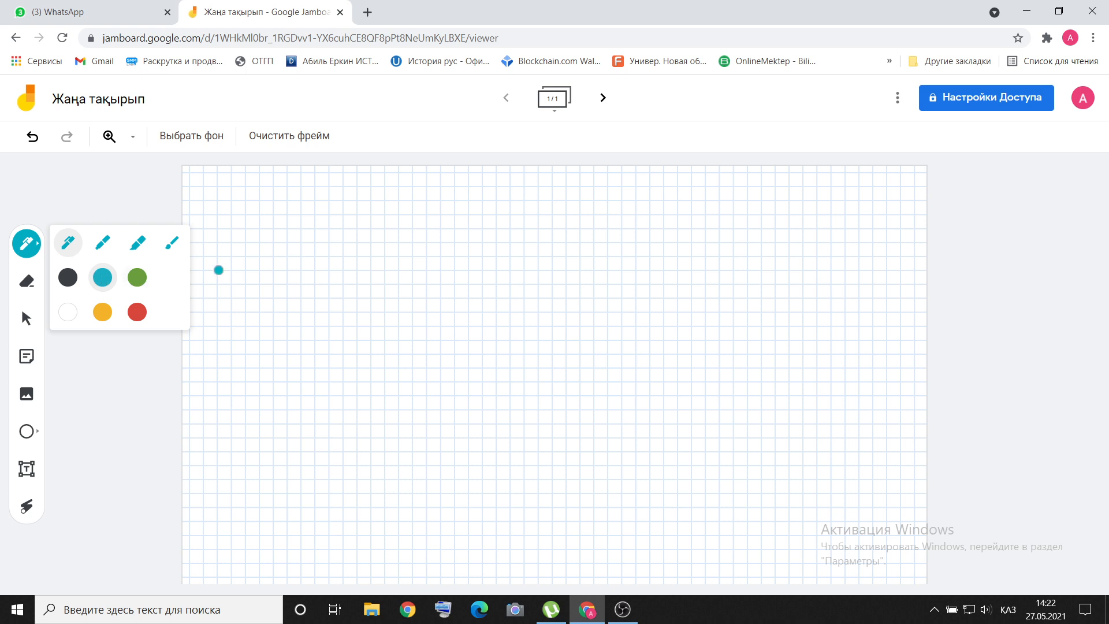
mouse_move(250, 222)
left_mouse_down()
mouse_move(346, 230)
mouse_move(255, 253)
mouse_move(317, 259)
mouse_move(260, 243)
mouse_move(307, 247)
left_mouse_up()
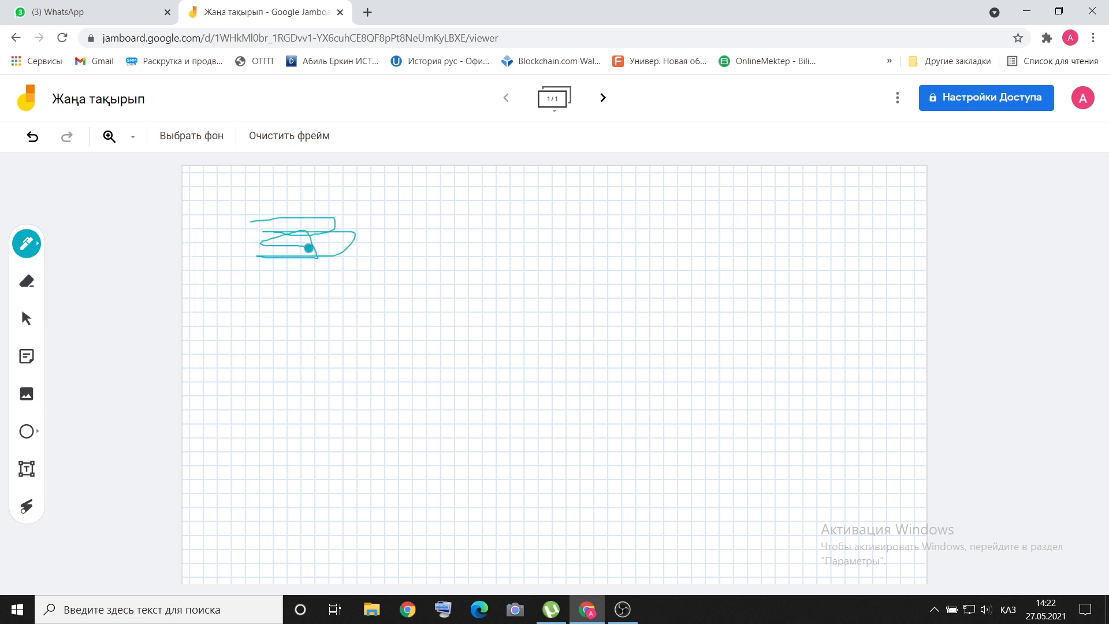
- Draw a green scribble with the marker to the right of the teal one
left_click(34, 253)
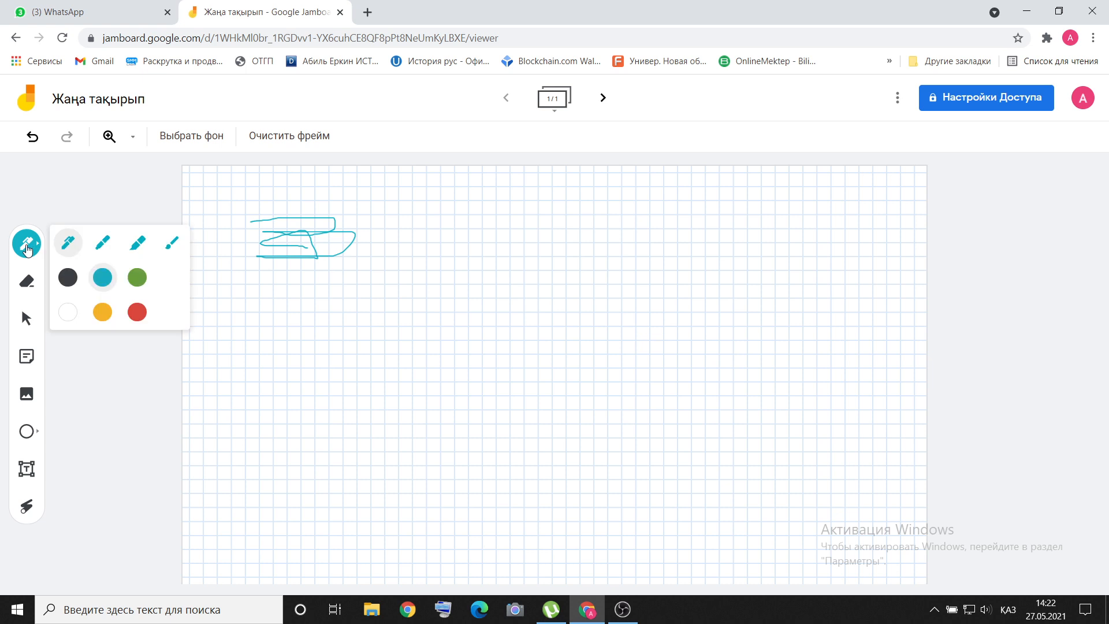
left_click(101, 246)
left_click(131, 278)
mouse_move(408, 234)
left_mouse_down()
mouse_move(416, 262)
mouse_move(486, 243)
mouse_move(434, 254)
mouse_move(421, 237)
mouse_move(429, 249)
mouse_move(465, 244)
left_mouse_up()
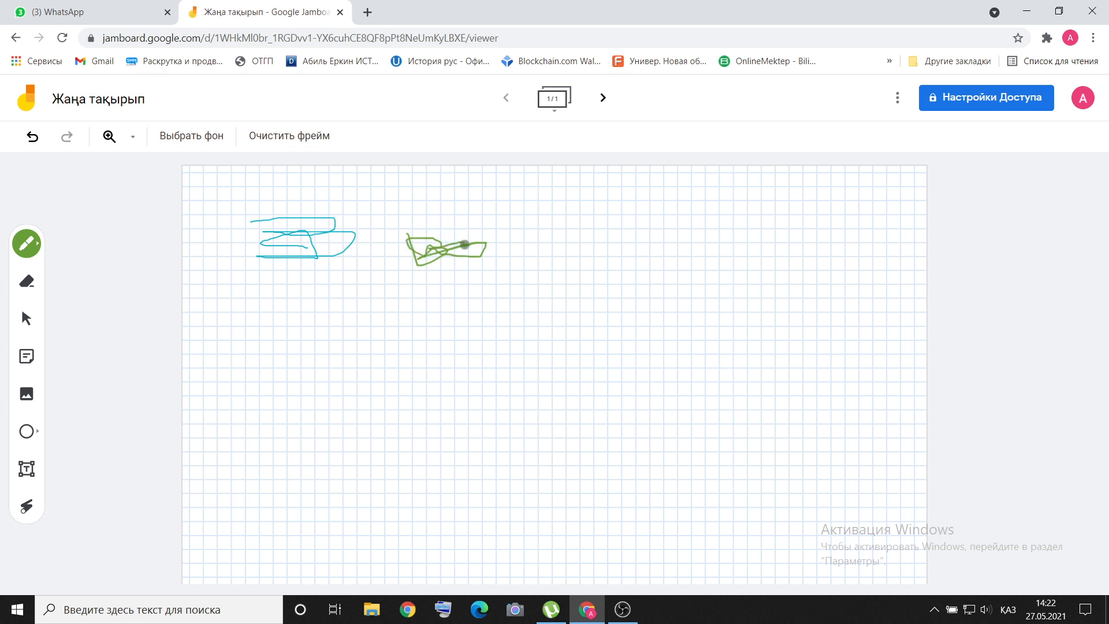
- Draw a yellow-orange scribble with the highlighter to the right of the green one
left_click(30, 246)
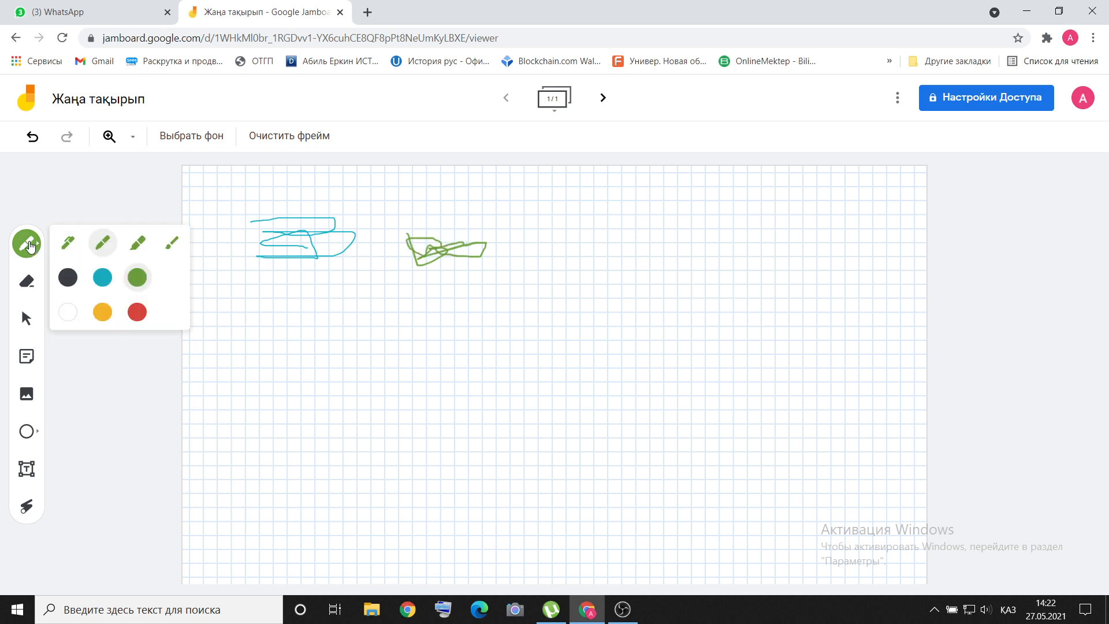
left_click(134, 247)
left_click(103, 312)
mouse_move(512, 250)
left_mouse_down()
mouse_move(537, 240)
mouse_move(618, 258)
mouse_move(528, 240)
mouse_move(609, 228)
mouse_move(567, 230)
mouse_move(617, 240)
left_mouse_up()
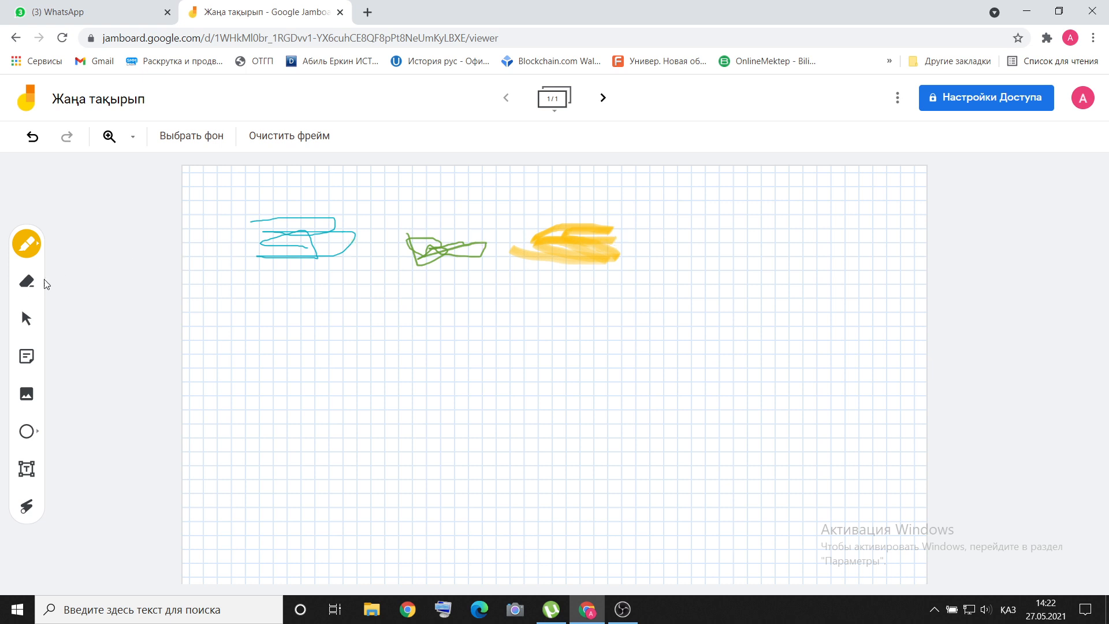
- Paint a patch with the brush in black to the right of the highlighter strokes
left_click(26, 281)
left_click(27, 252)
left_click(30, 245)
left_click(172, 243)
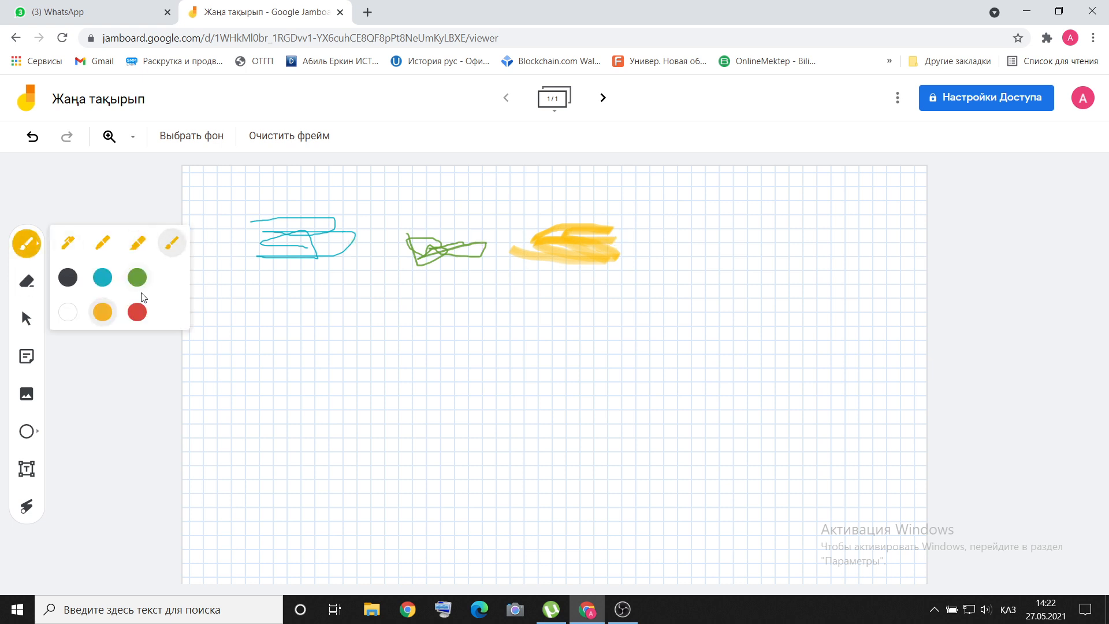
left_click(67, 279)
mouse_move(668, 243)
left_mouse_down()
mouse_move(756, 240)
mouse_move(708, 253)
mouse_move(747, 263)
left_mouse_up()
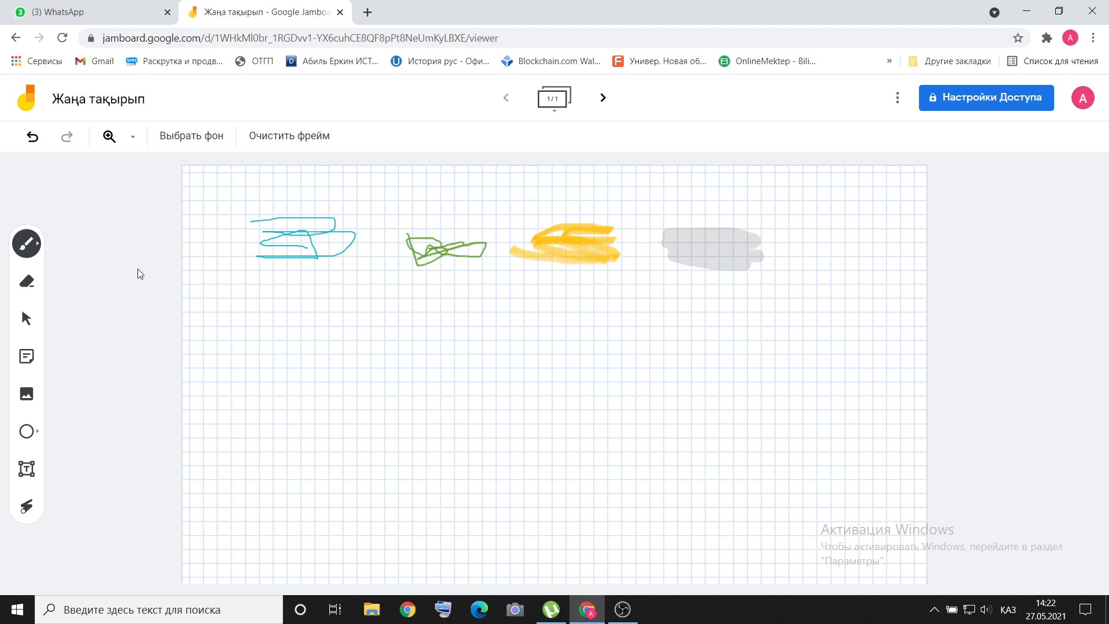
- Handwrite the formula a² + b² = c² with the yellow-orange pen below the scribbles
left_click(28, 246)
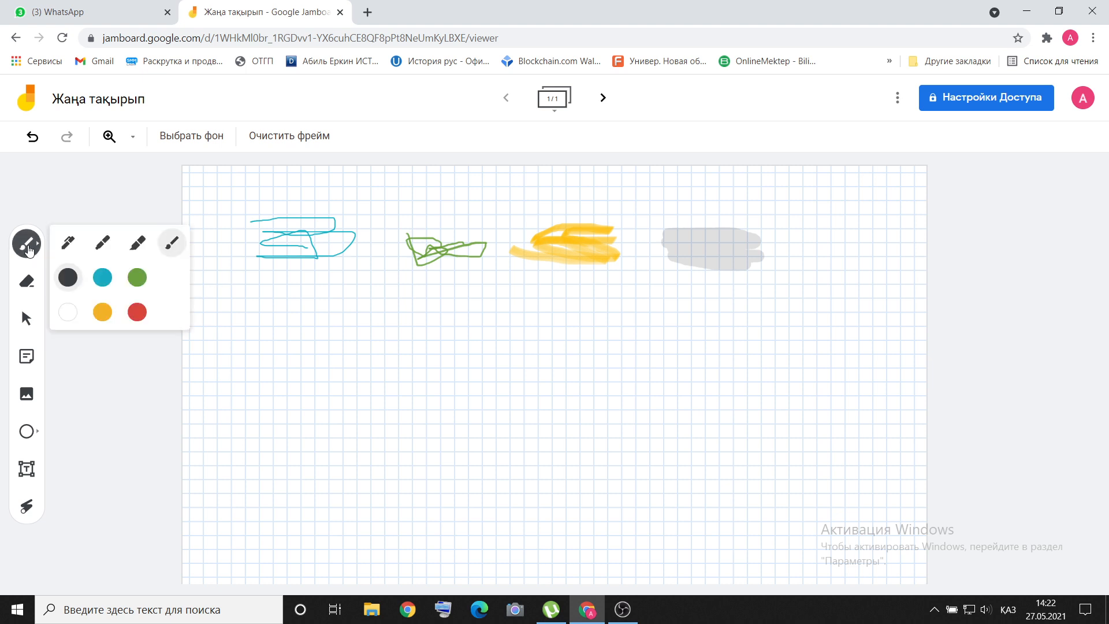
left_click(68, 247)
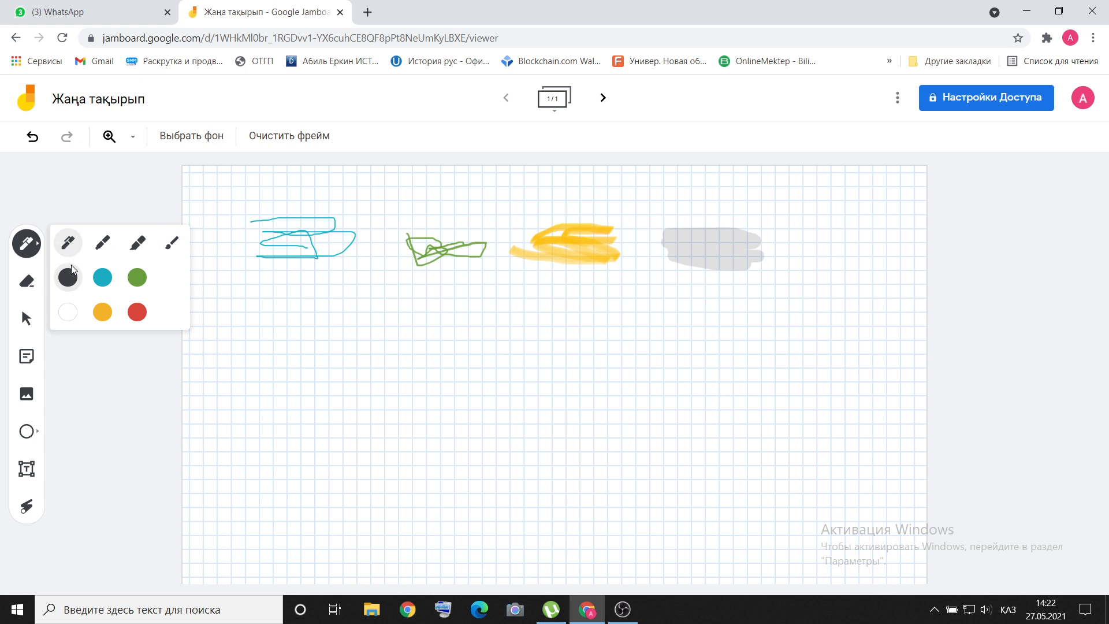
left_click(113, 315)
mouse_move(286, 327)
left_mouse_down()
mouse_move(258, 331)
mouse_move(305, 338)
mouse_move(309, 324)
mouse_move(347, 337)
mouse_move(336, 343)
mouse_move(389, 317)
mouse_move(379, 351)
mouse_move(391, 327)
mouse_move(412, 322)
mouse_move(463, 348)
mouse_move(509, 350)
mouse_move(538, 320)
mouse_move(556, 329)
left_mouse_up()
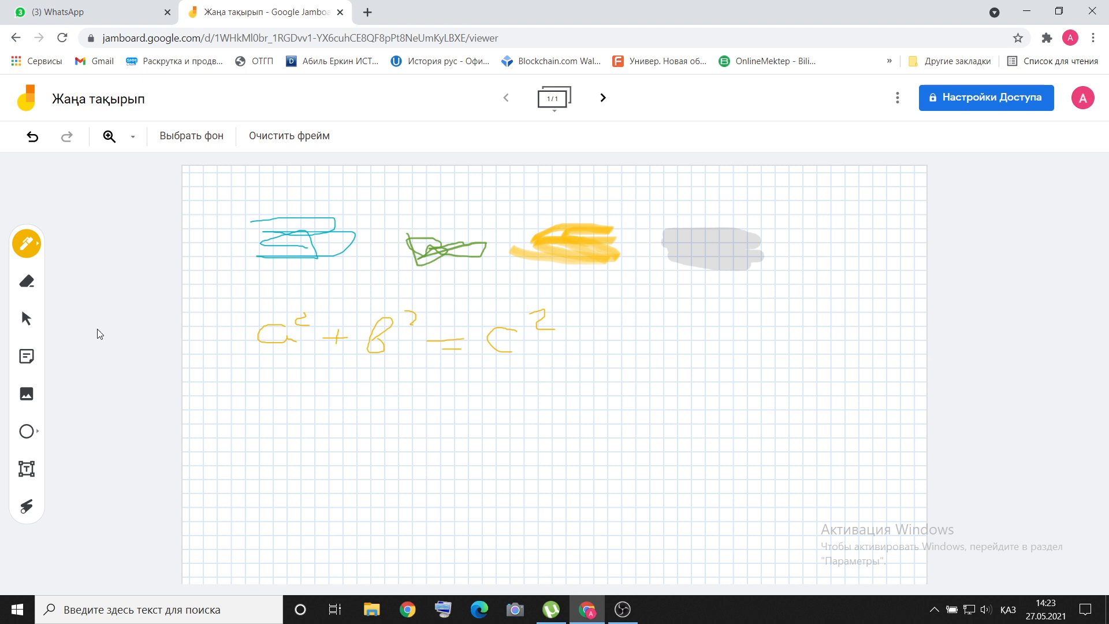
- Erase the teal scribble with the eraser and clear the whole frame
left_click(26, 289)
mouse_move(293, 220)
left_mouse_down()
mouse_move(263, 224)
mouse_move(334, 227)
mouse_move(322, 215)
mouse_move(281, 216)
mouse_move(352, 234)
mouse_move(314, 254)
mouse_move(354, 234)
mouse_move(254, 247)
mouse_move(320, 253)
mouse_move(295, 251)
mouse_move(317, 244)
mouse_move(252, 267)
mouse_move(264, 256)
left_mouse_up()
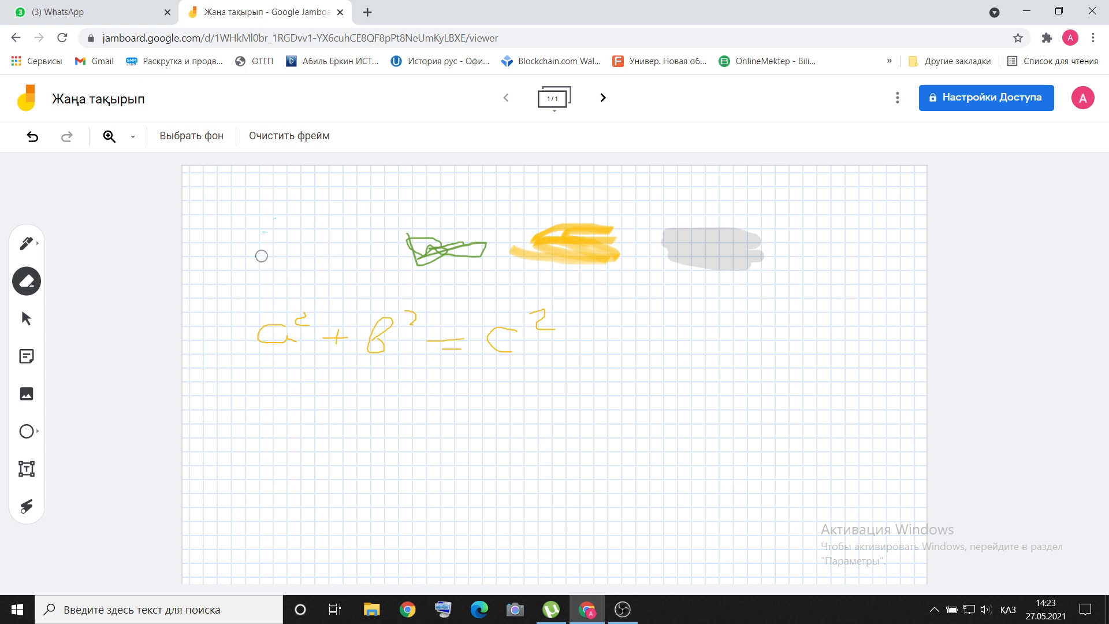
left_click(293, 145)
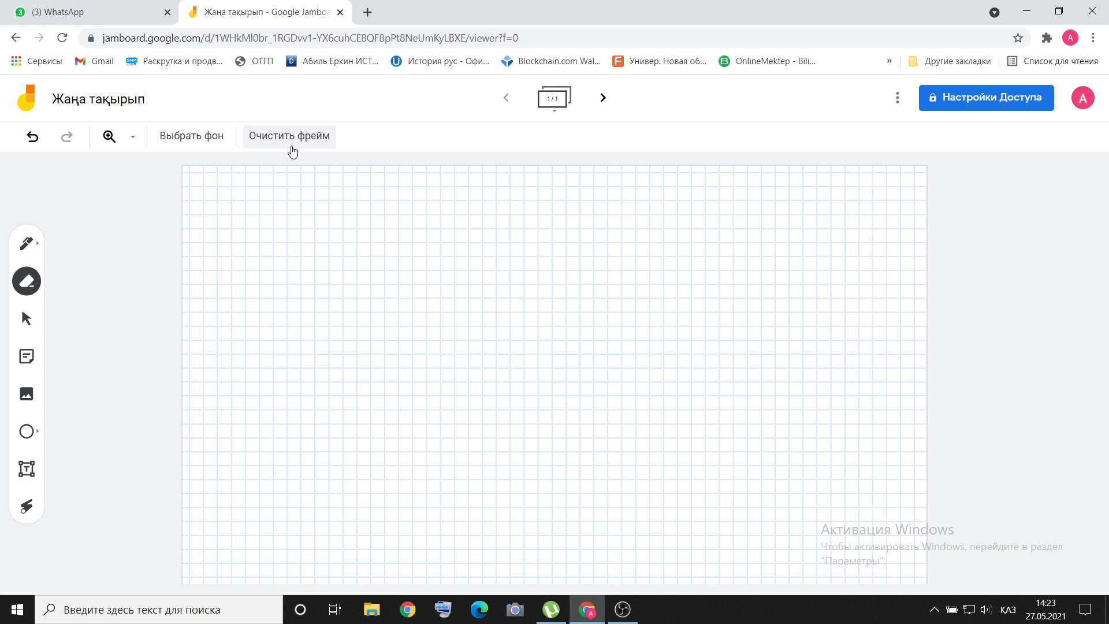
- Add a pink sticky note with the text "Би" and dismiss the blank note that follows
left_click(29, 362)
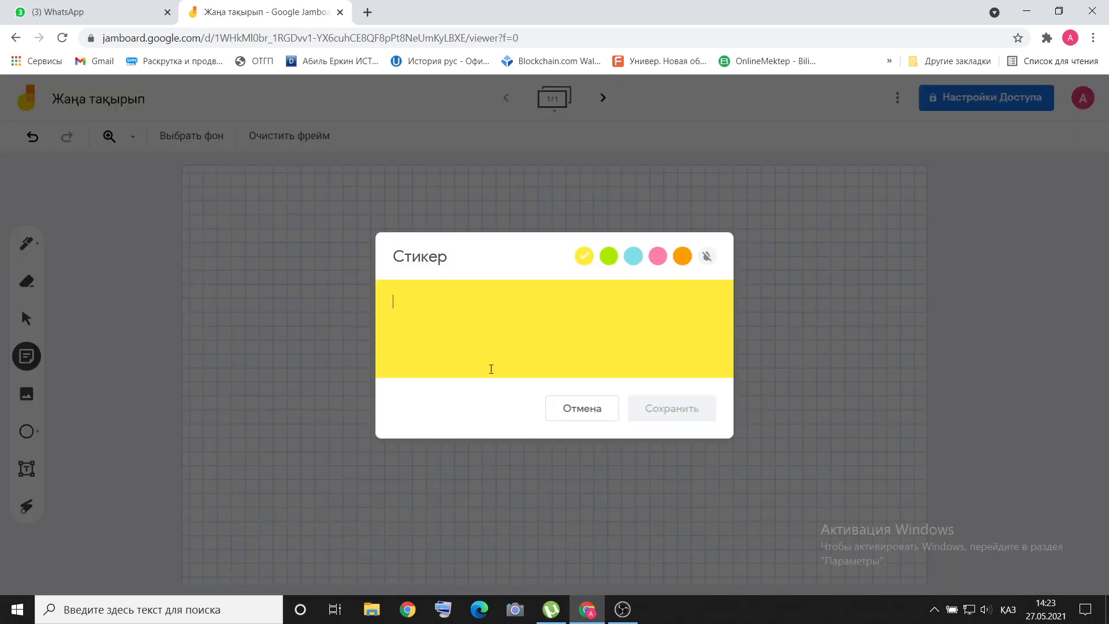
left_click(631, 261)
left_click(656, 259)
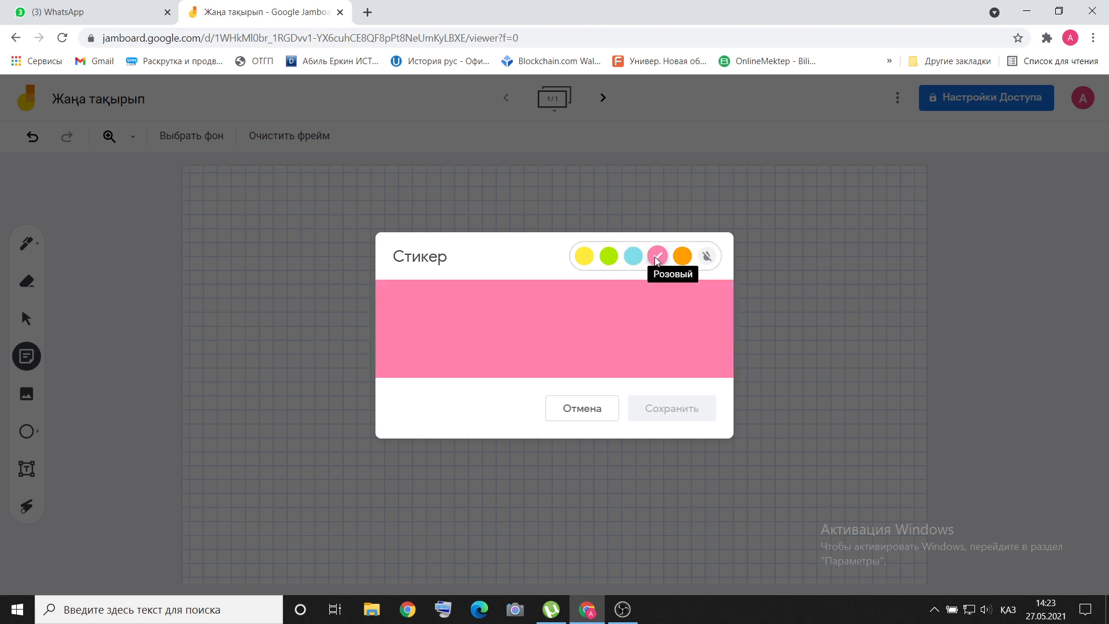
left_click(501, 316)
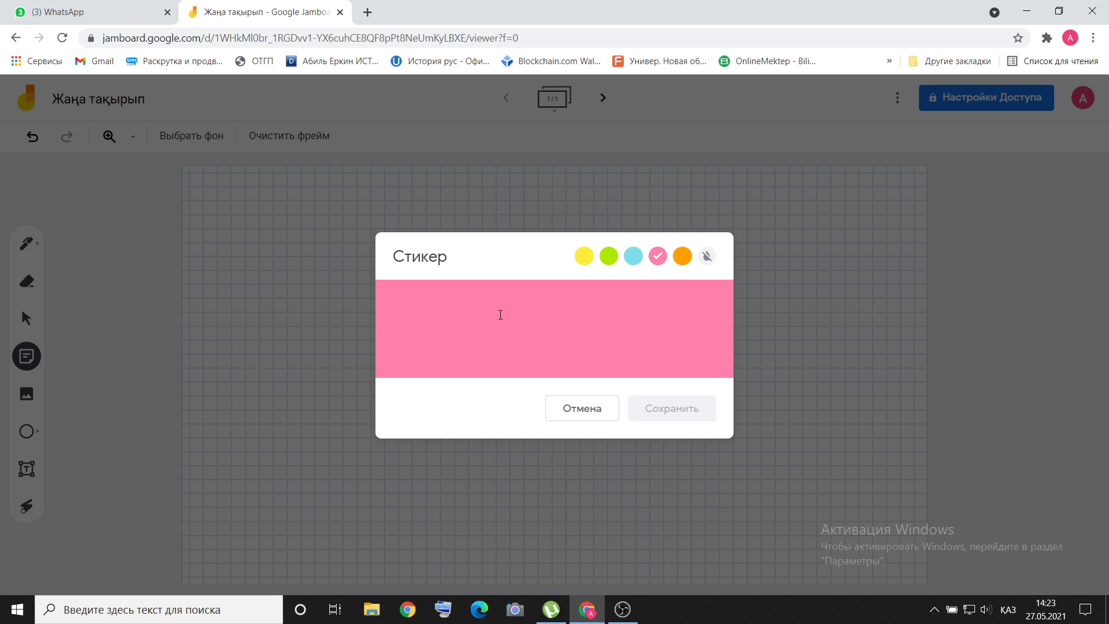
type("Би")
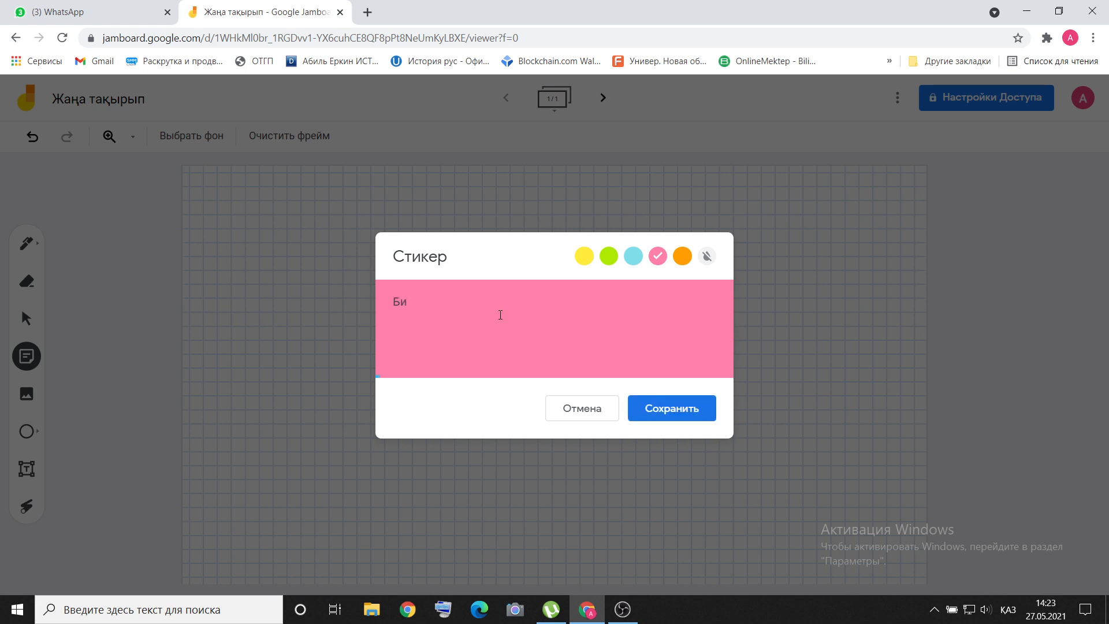
left_click(671, 418)
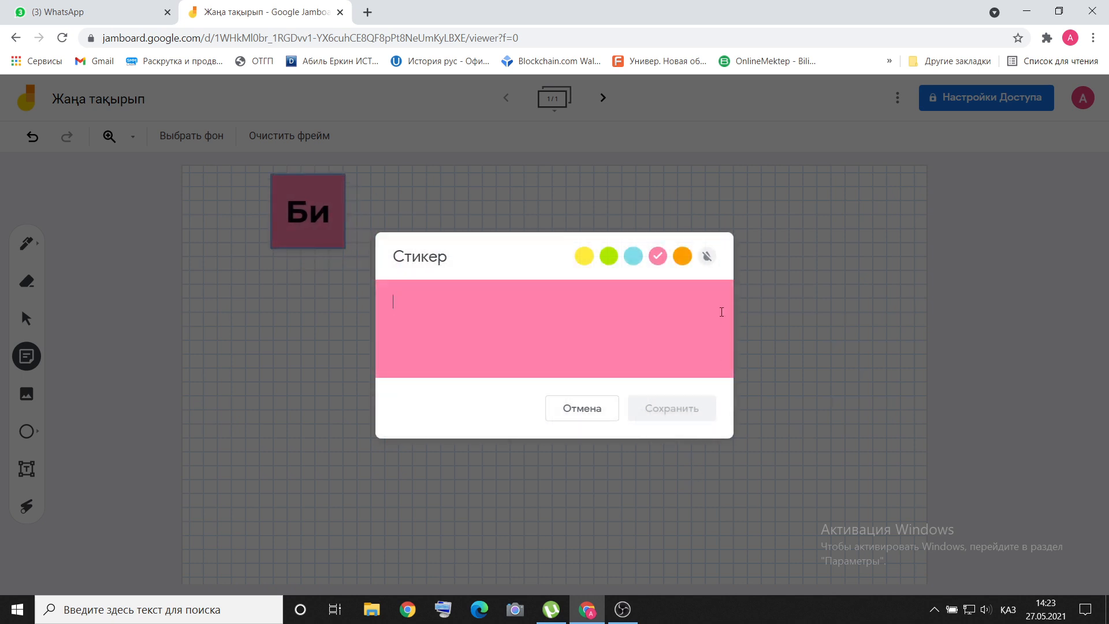
left_click(585, 411)
- Enlarge the "Би" sticky note in the frame's upper-left area and tilt it clockwise
left_click_drag(316, 221, 365, 299)
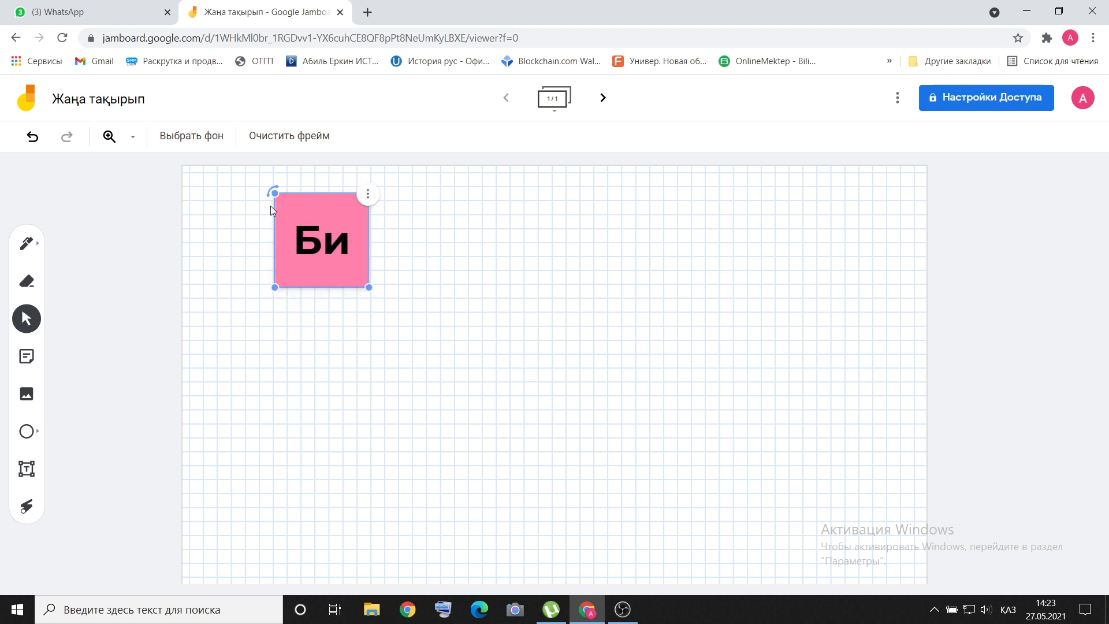
left_click_drag(271, 197, 306, 177)
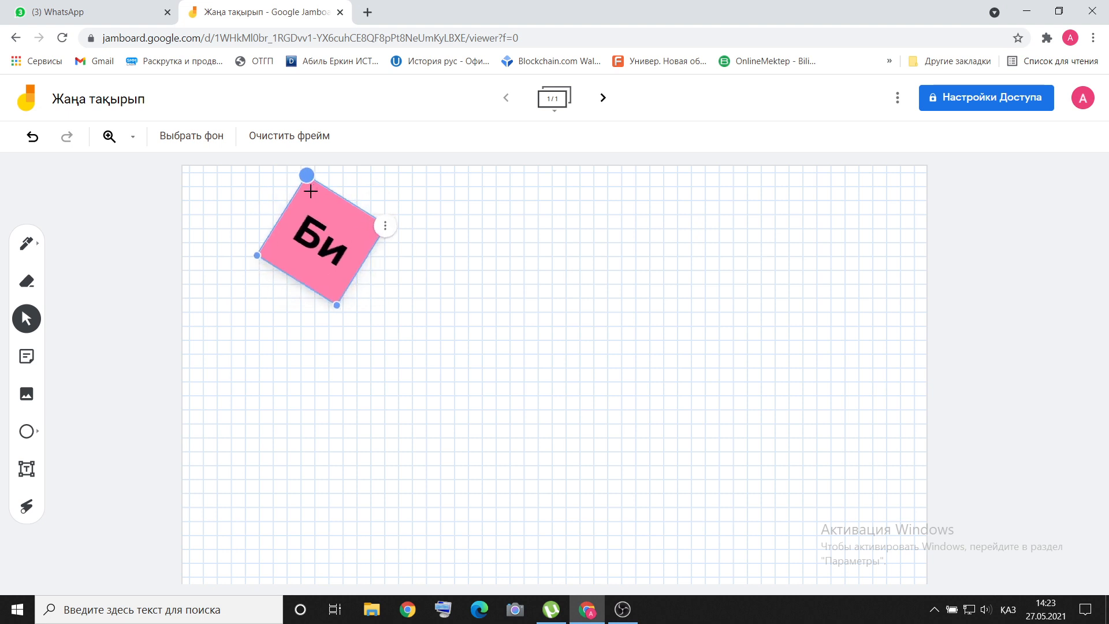
- Duplicate the tilted "Би" sticky note and place the copy to the right of the original
left_click(385, 225)
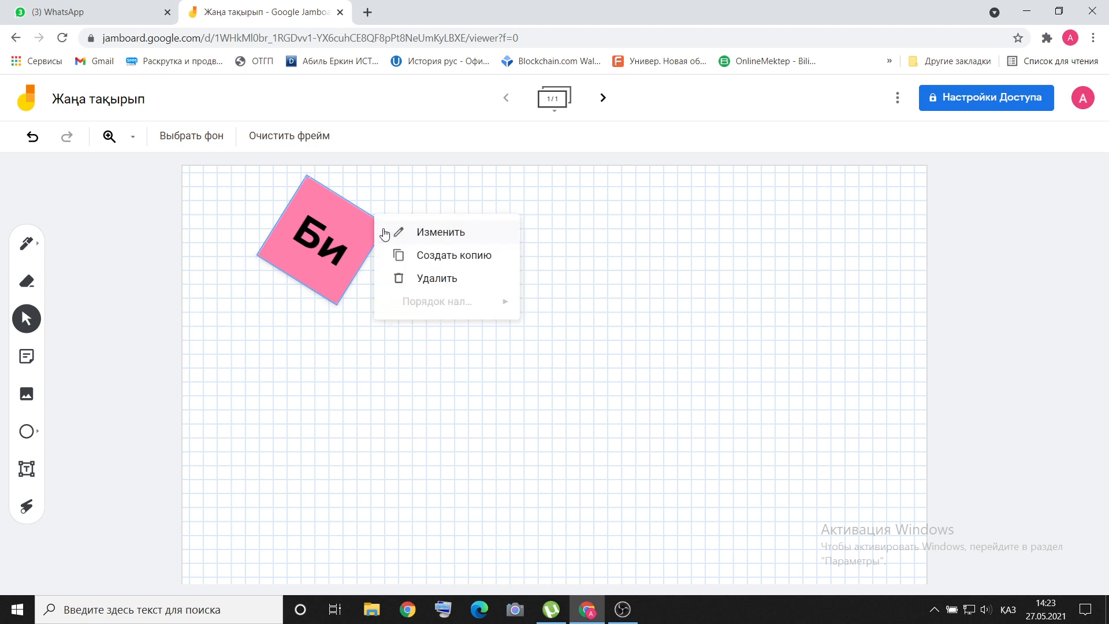
left_click(433, 256)
left_click_drag(364, 234, 524, 256)
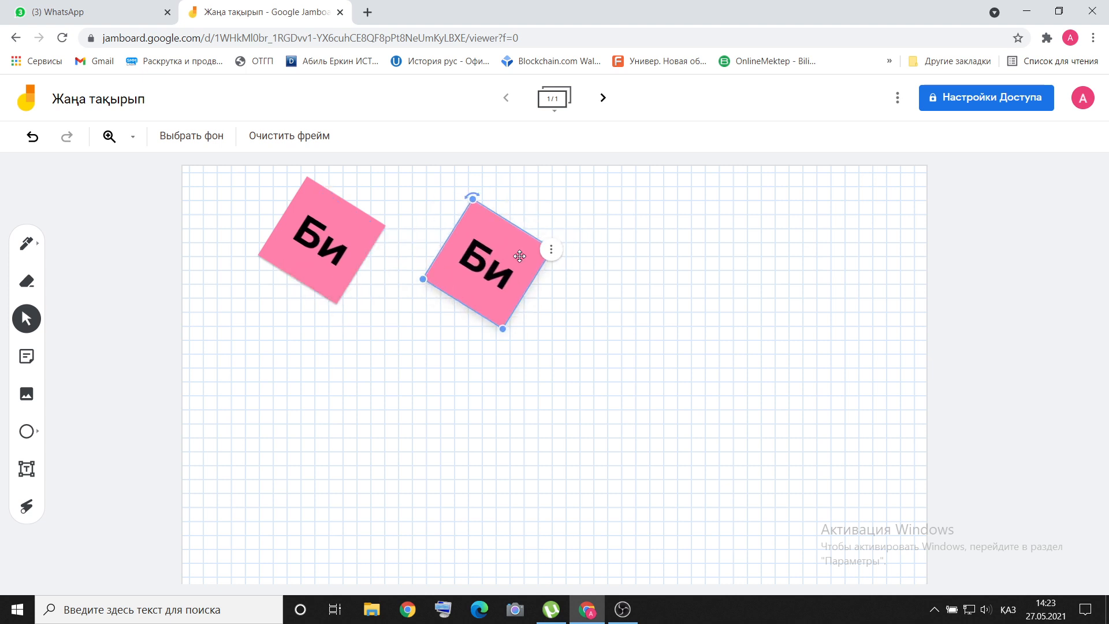
left_click(26, 318)
left_click(26, 357)
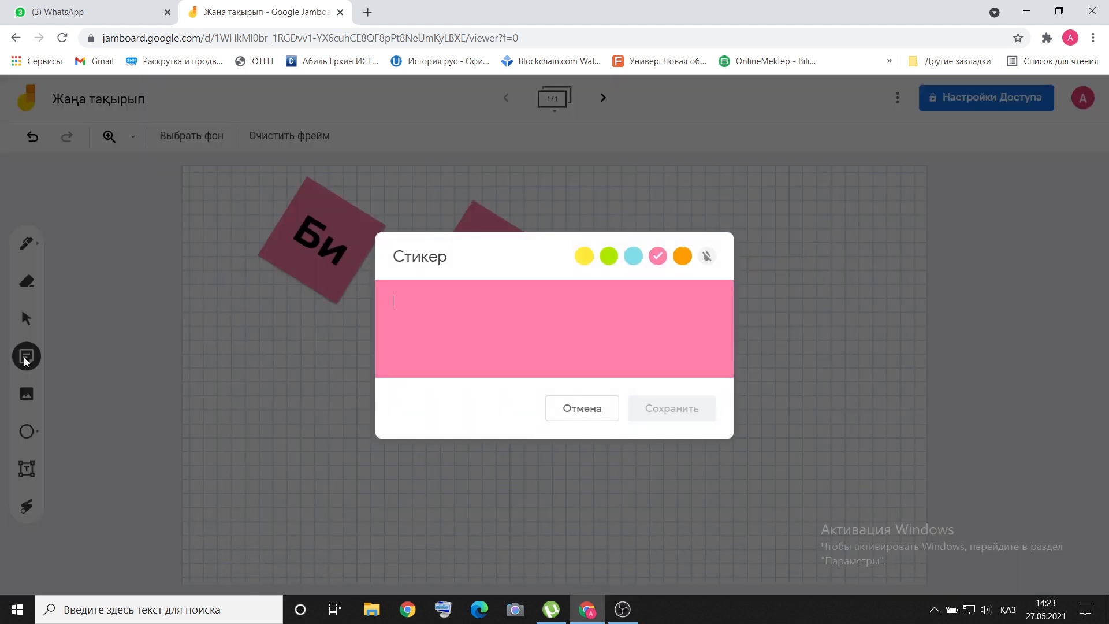
left_click(581, 405)
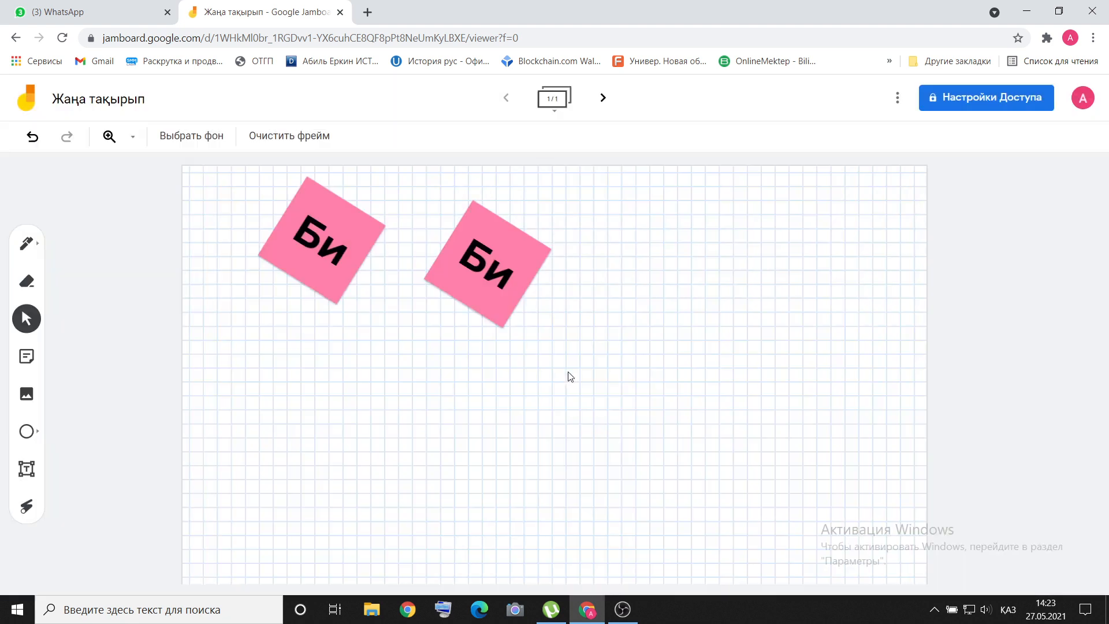
- Change the text of the copied sticky note to "Батыр"
left_click(490, 258)
left_click(551, 249)
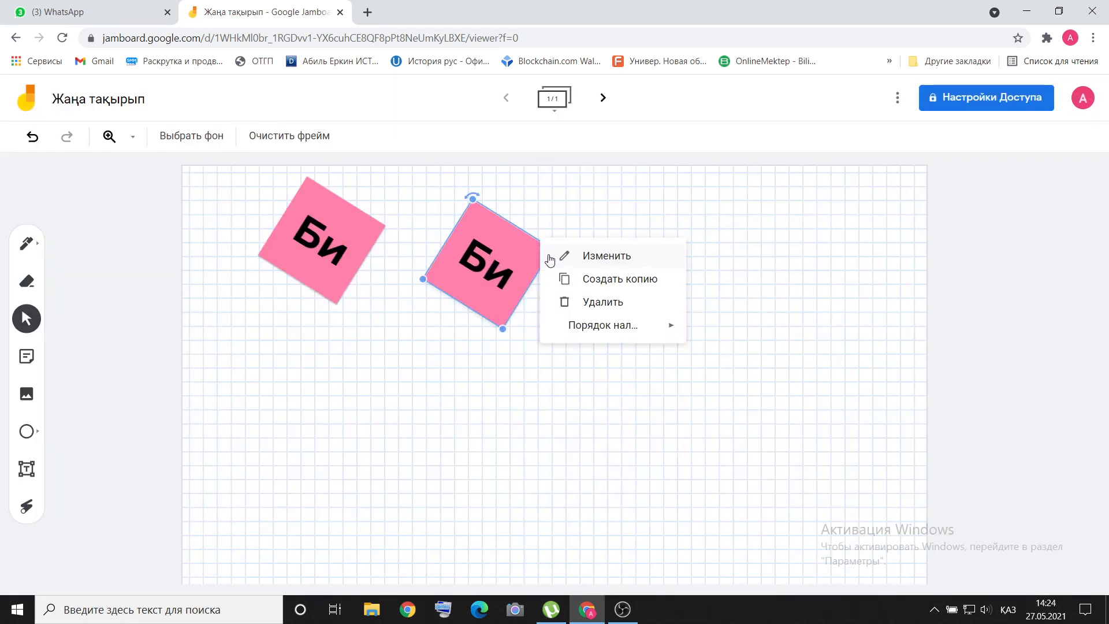
left_click(581, 256)
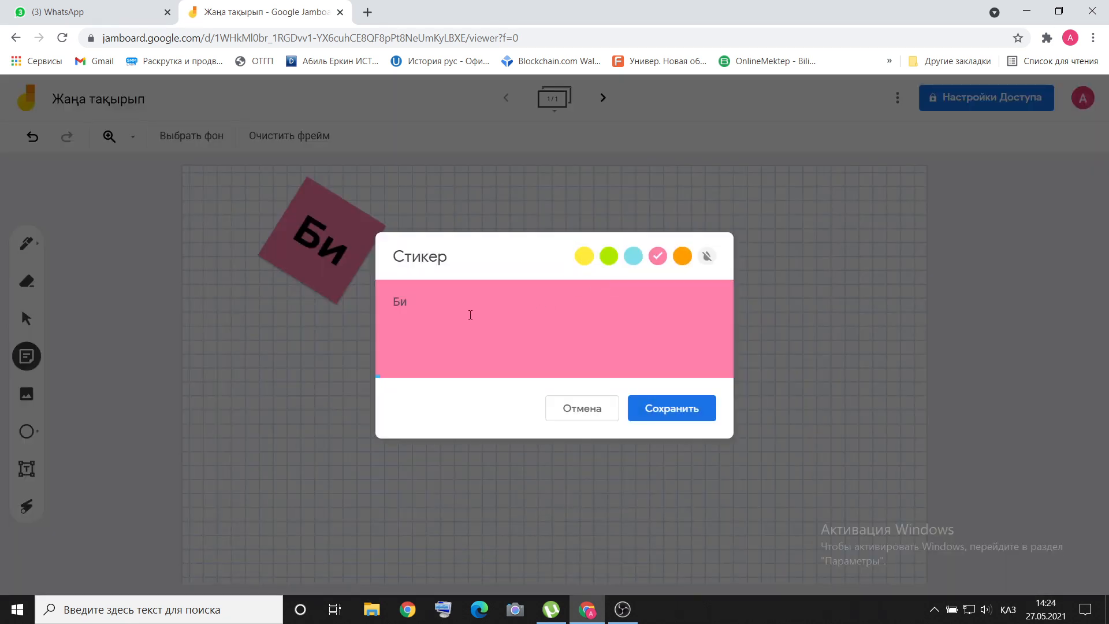
left_click_drag(437, 309, 380, 307)
type("Б")
left_click(638, 408)
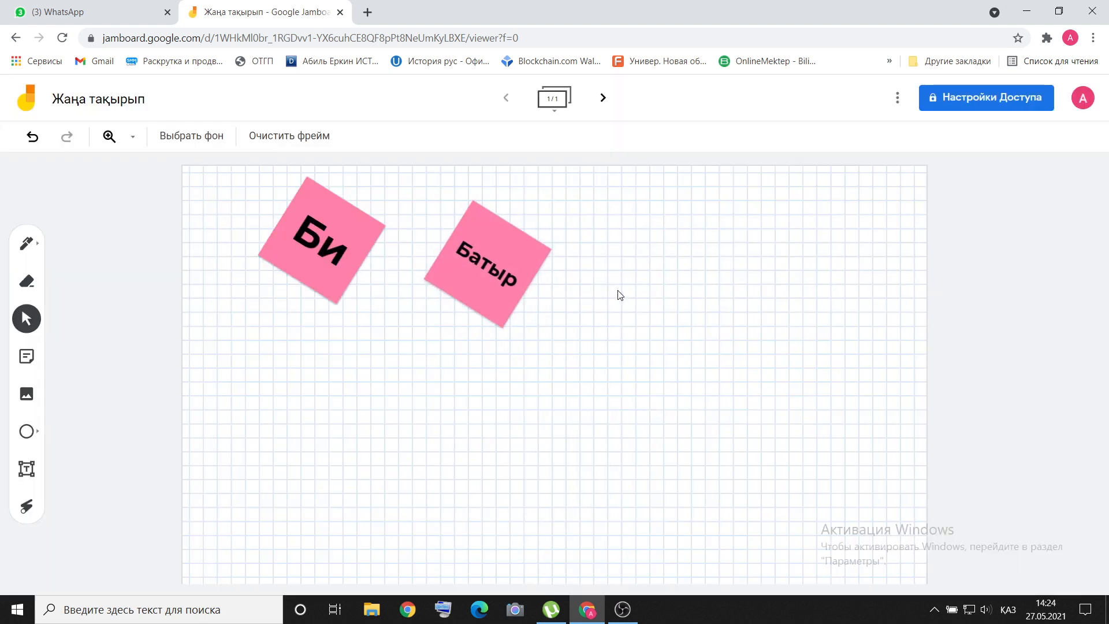
- Duplicate the "Батыр" sticky note and place the copy to the right of the original
left_click(485, 255)
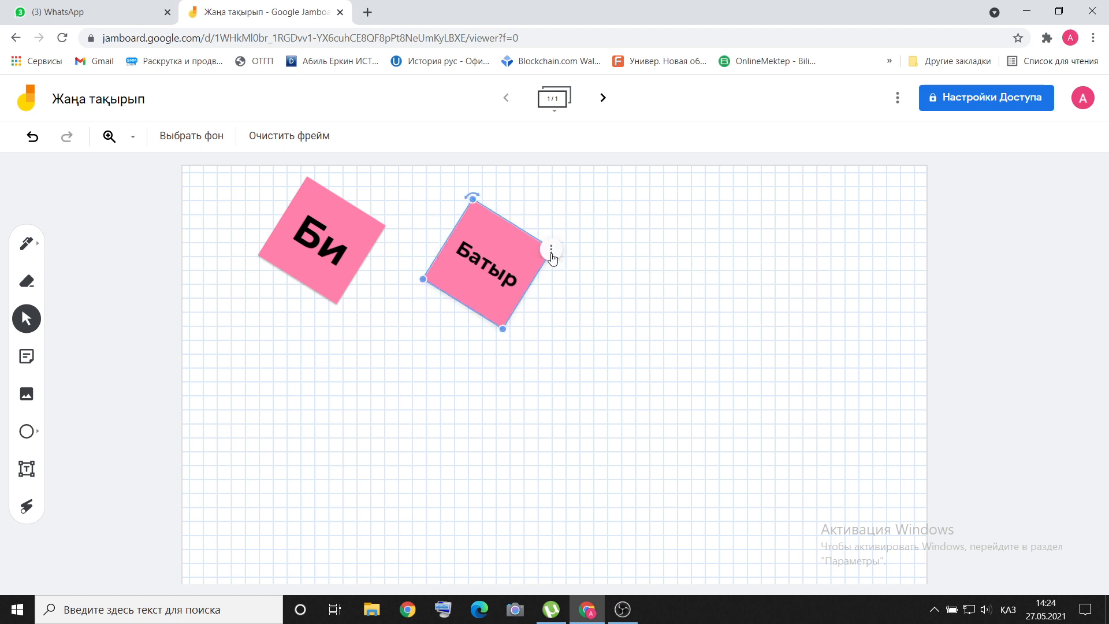
left_click(553, 257)
left_click(589, 277)
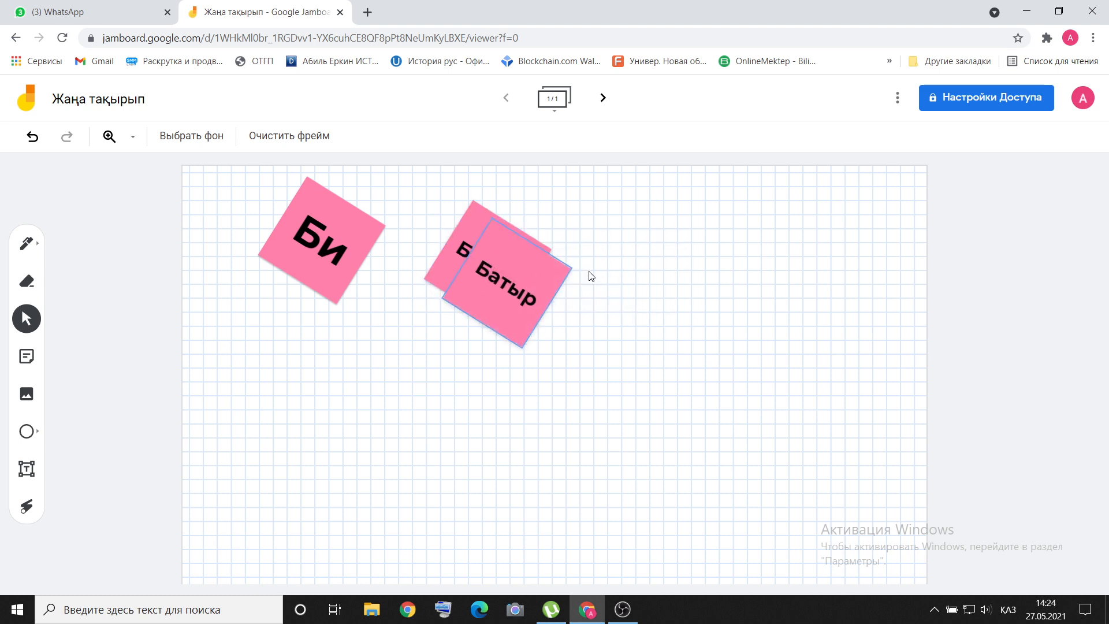
left_click_drag(522, 274, 680, 262)
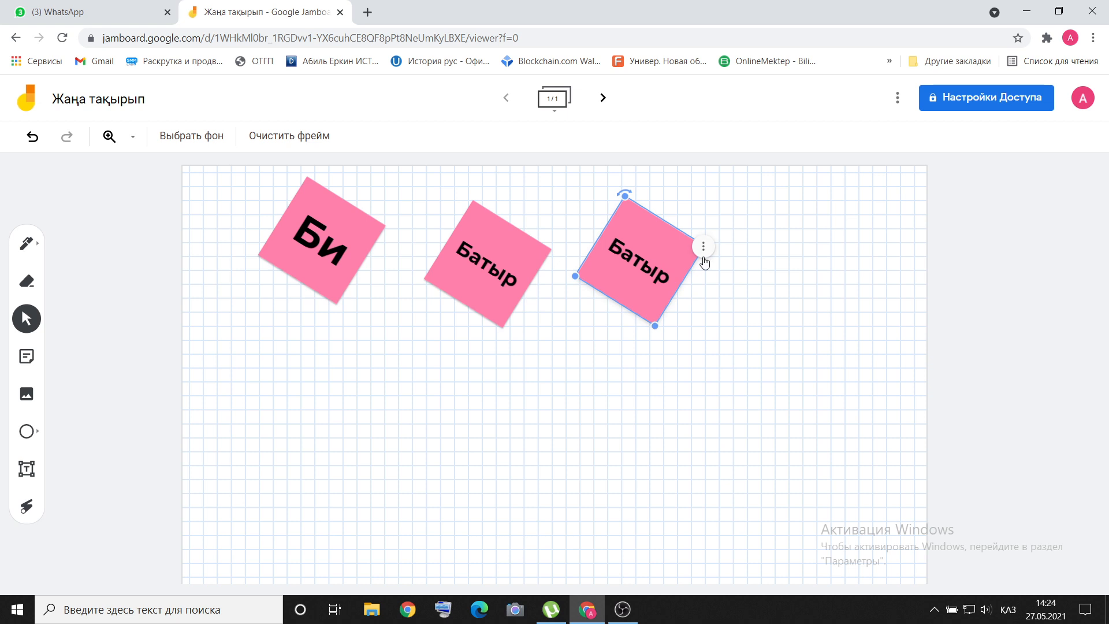
- Recolour the rightmost "Батыр" copy green and change its text to "Сұлтан"
left_click(703, 247)
left_click(723, 253)
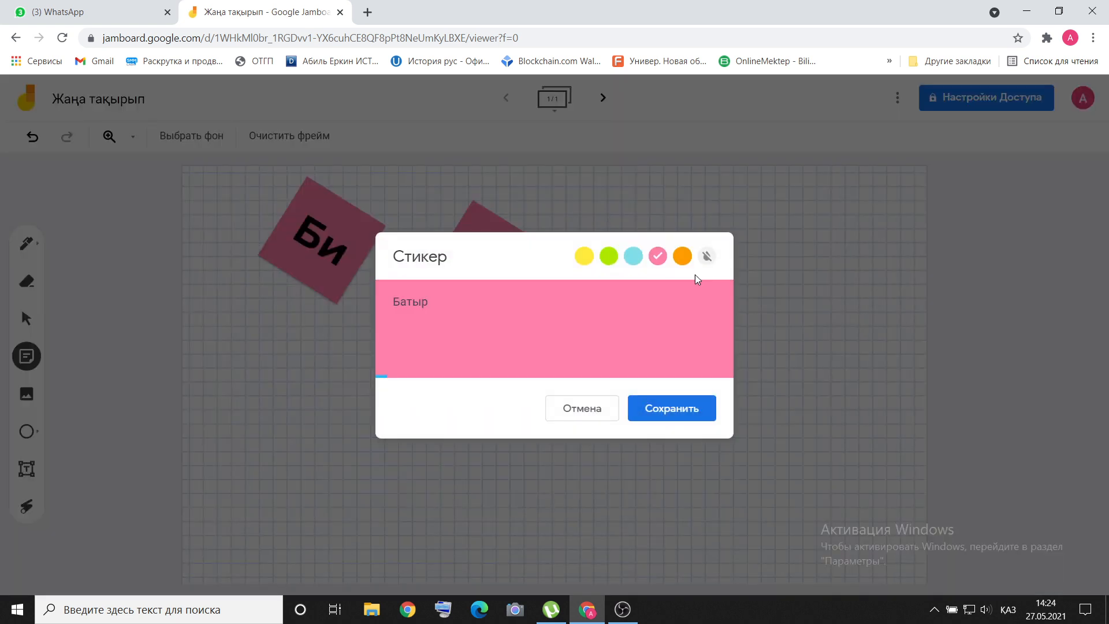
left_click(609, 256)
left_click_drag(478, 313, 360, 317)
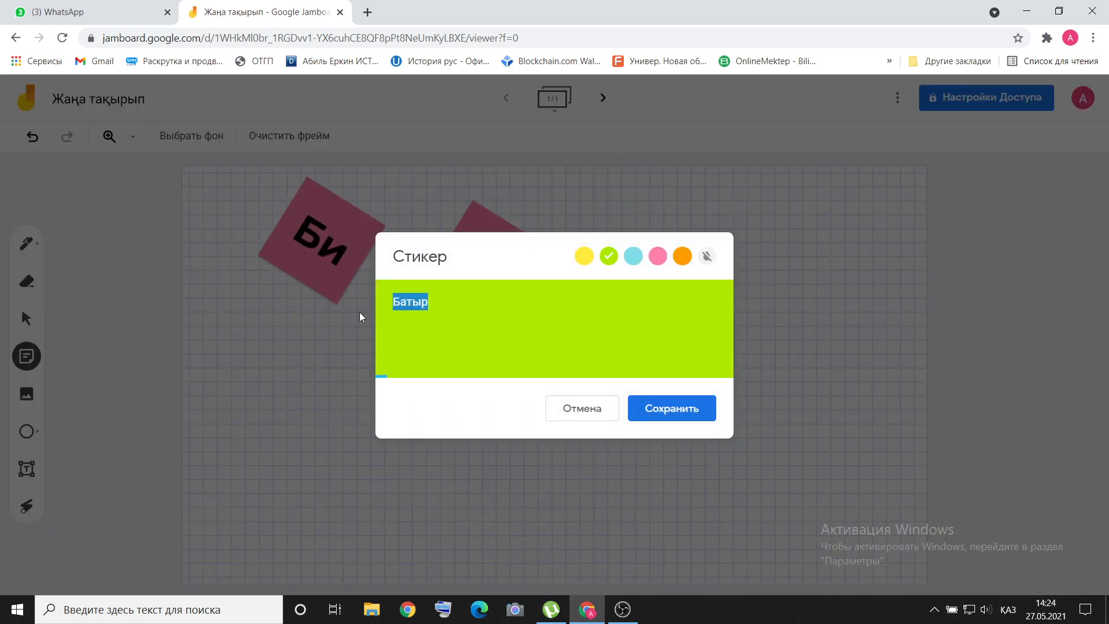
type("Сұлтан")
left_click(664, 411)
left_click(354, 246)
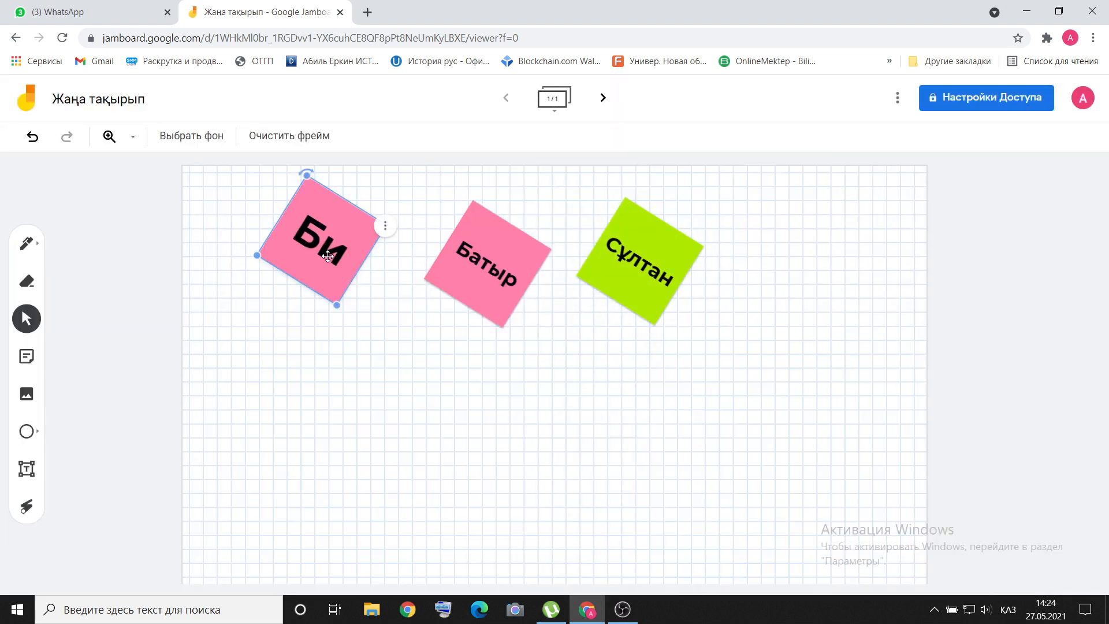
left_click(392, 232)
left_click(412, 232)
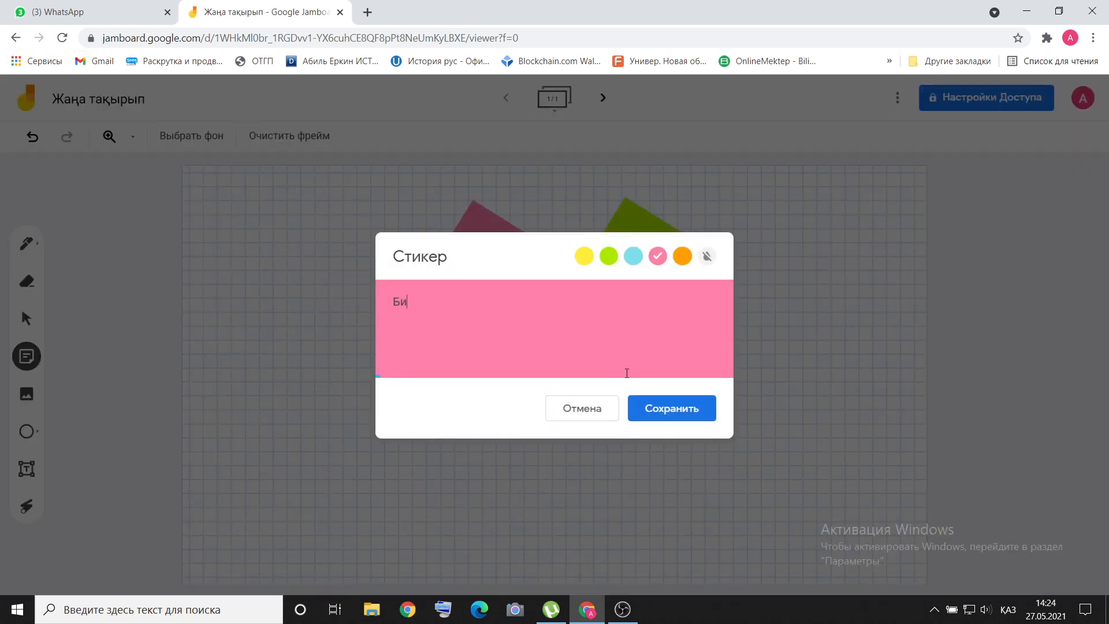
left_click(583, 407)
- Duplicate the "Би" sticky note and place the copy directly below the original
left_click(313, 224)
left_click(387, 226)
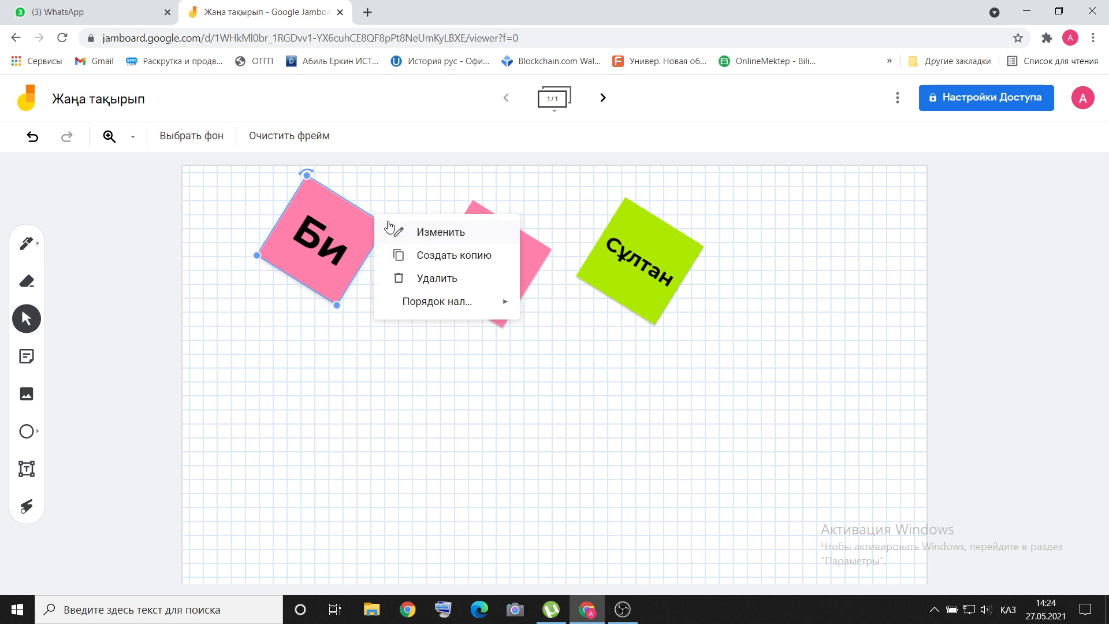
left_click(403, 255)
left_click_drag(355, 261, 320, 388)
- Change the text of the lower "Би" copy to "Қазыбек"
left_click(368, 368)
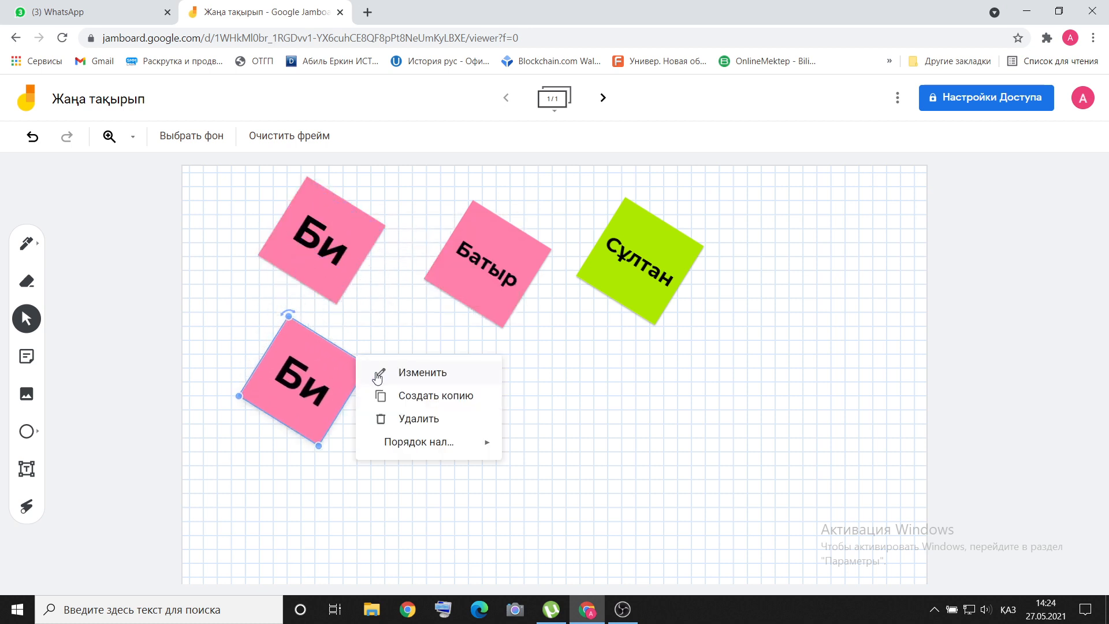
left_click(376, 374)
left_click_drag(420, 305, 361, 310)
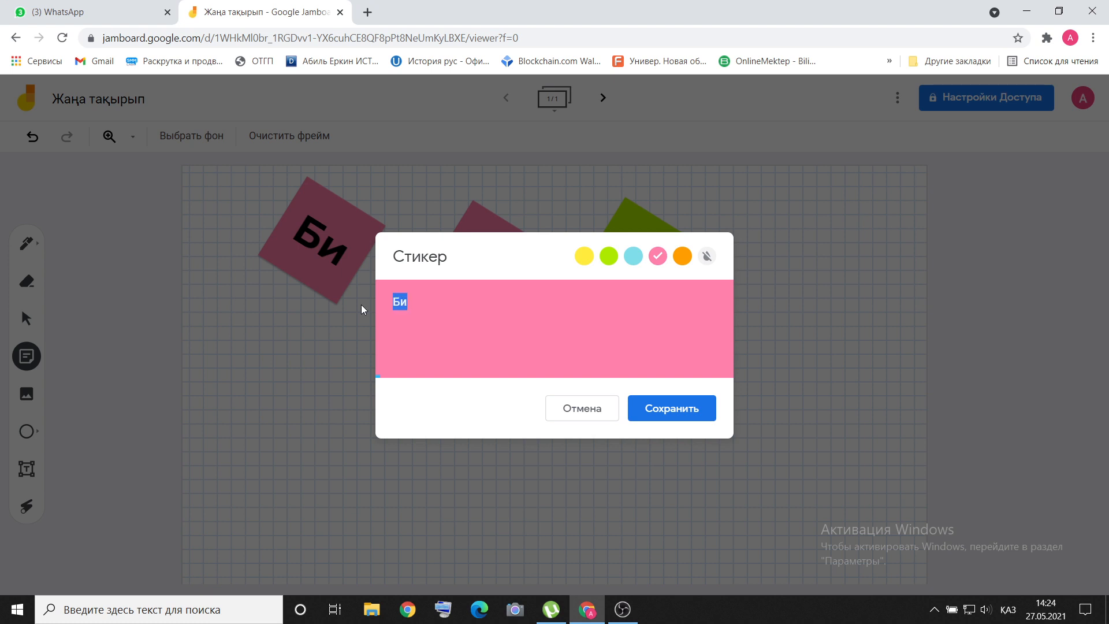
type("Қазыбек")
left_click(665, 414)
left_click(539, 252)
right_click(543, 252)
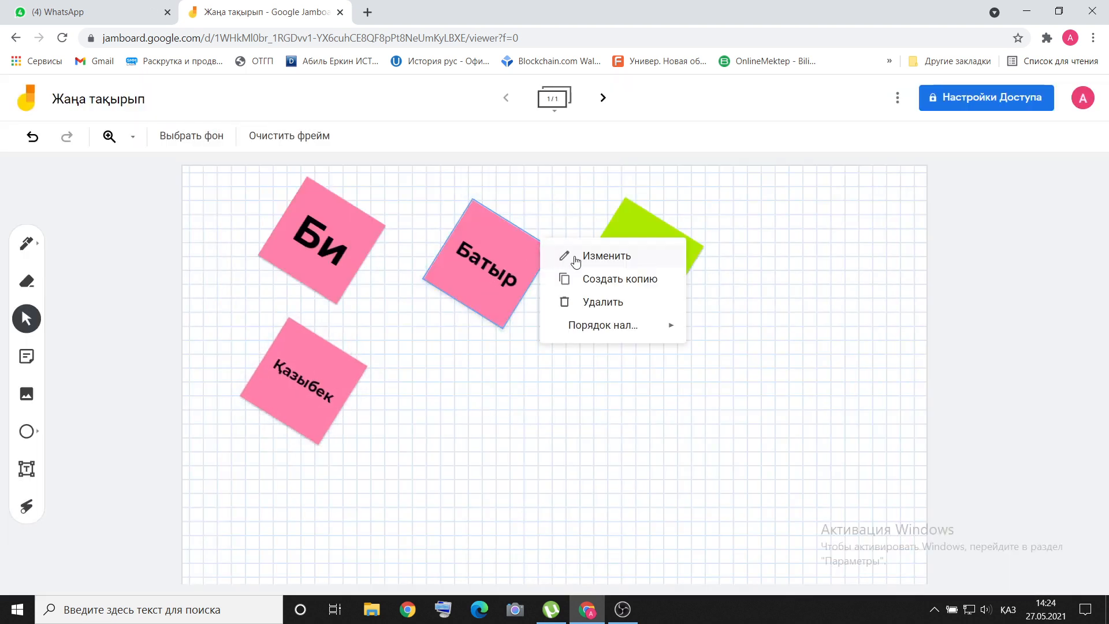
left_click(579, 260)
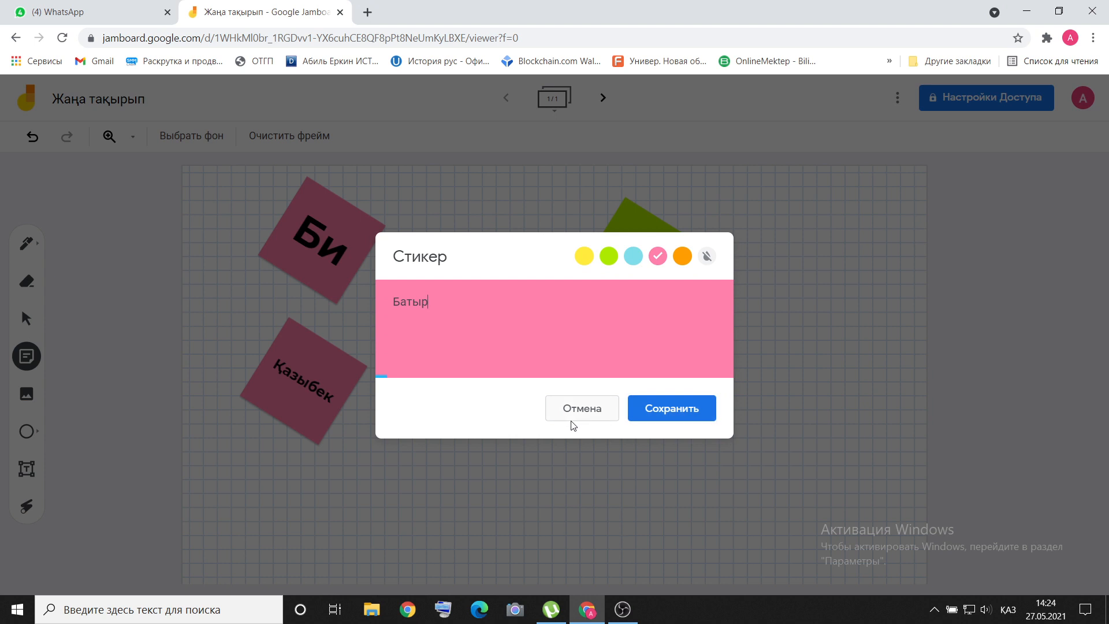
left_click(574, 413)
- Duplicate the "Батыр" sticky note and place the copy directly below the original
left_click(511, 289)
right_click(543, 254)
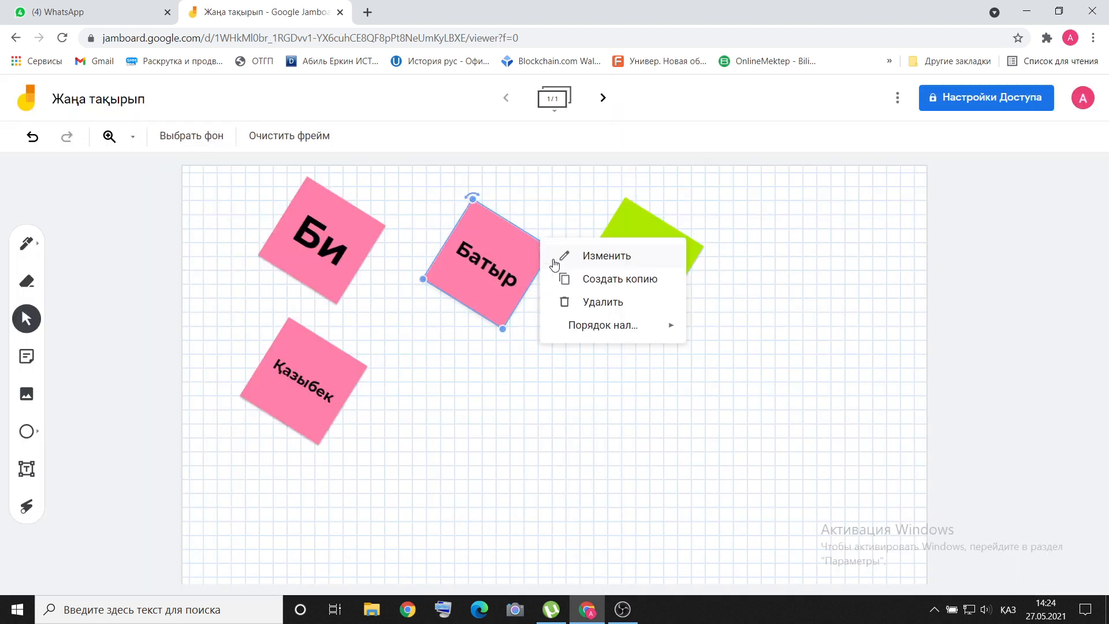
left_click(563, 279)
left_click_drag(520, 288, 509, 413)
- Change the text of the lower "Батыр" copy to "Бөгенбай"
left_click(558, 395)
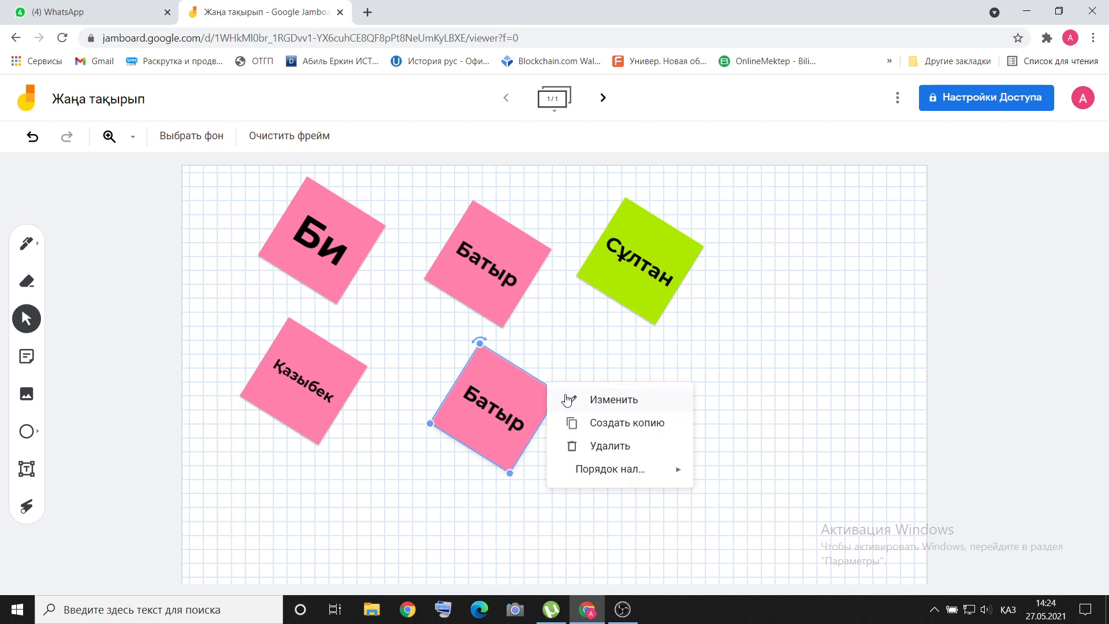
left_click(598, 400)
left_click_drag(490, 293, 396, 301)
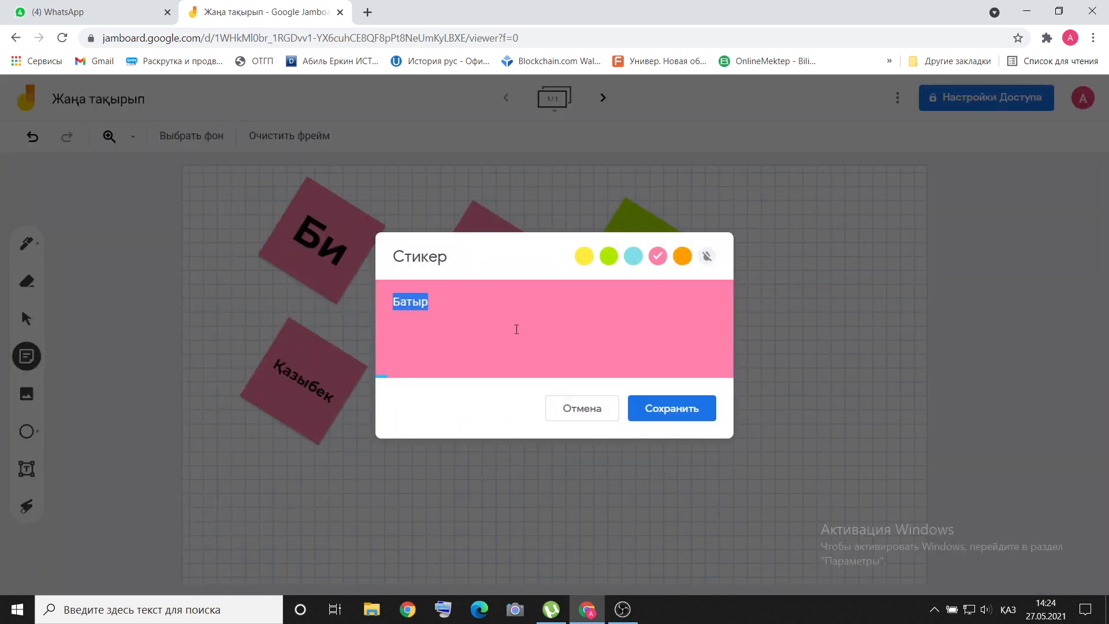
type("Бөгенбай")
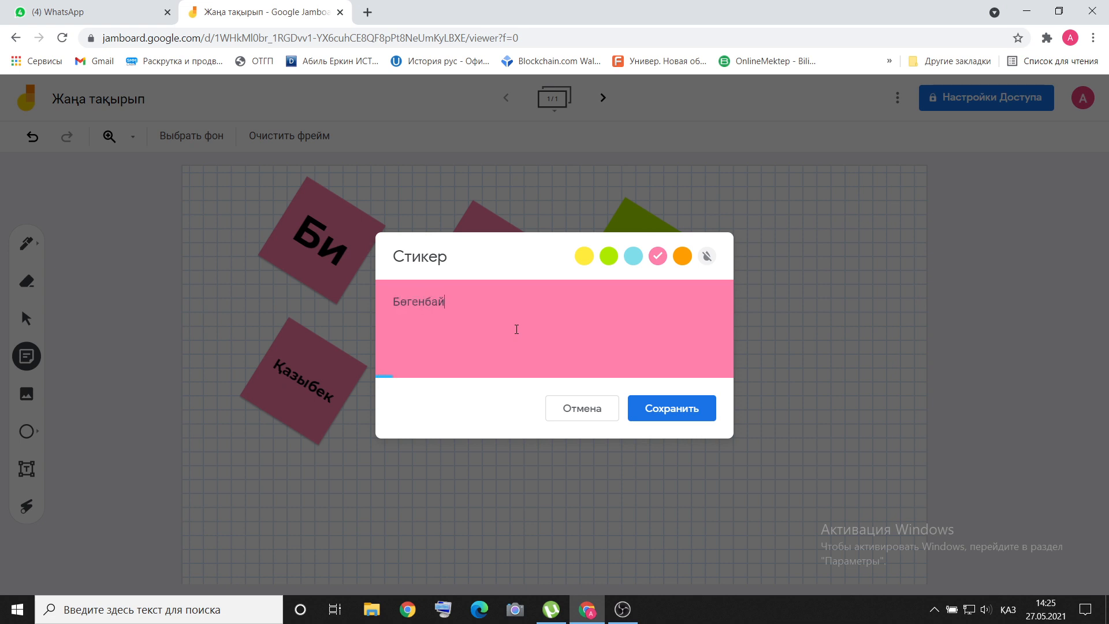
left_click(688, 407)
- Duplicate the green "Сұлтан" sticky note and place the copy below the original
left_click(639, 284)
right_click(692, 254)
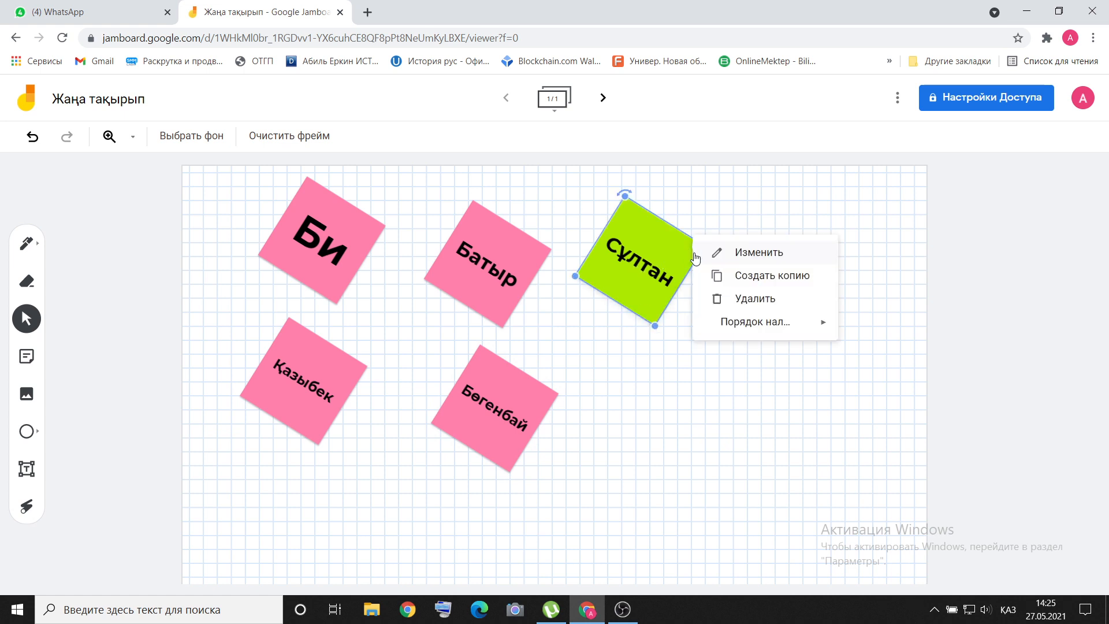
left_click(723, 275)
left_click_drag(687, 263, 708, 406)
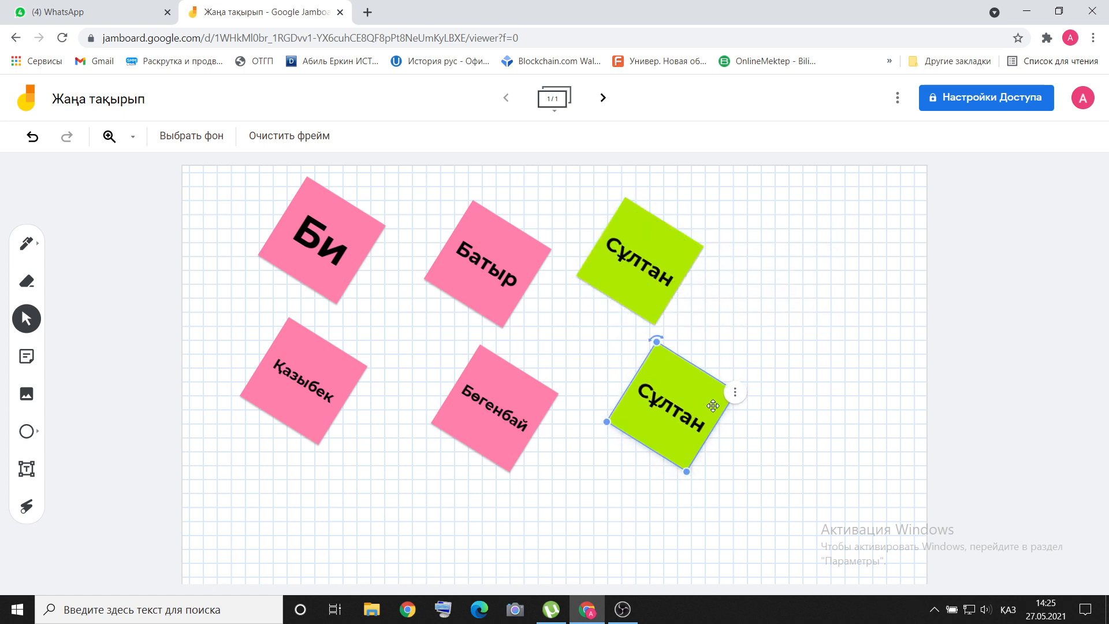
- Change the text of the lower green "Сұлтан" copy to "Күшік"
left_click(734, 397)
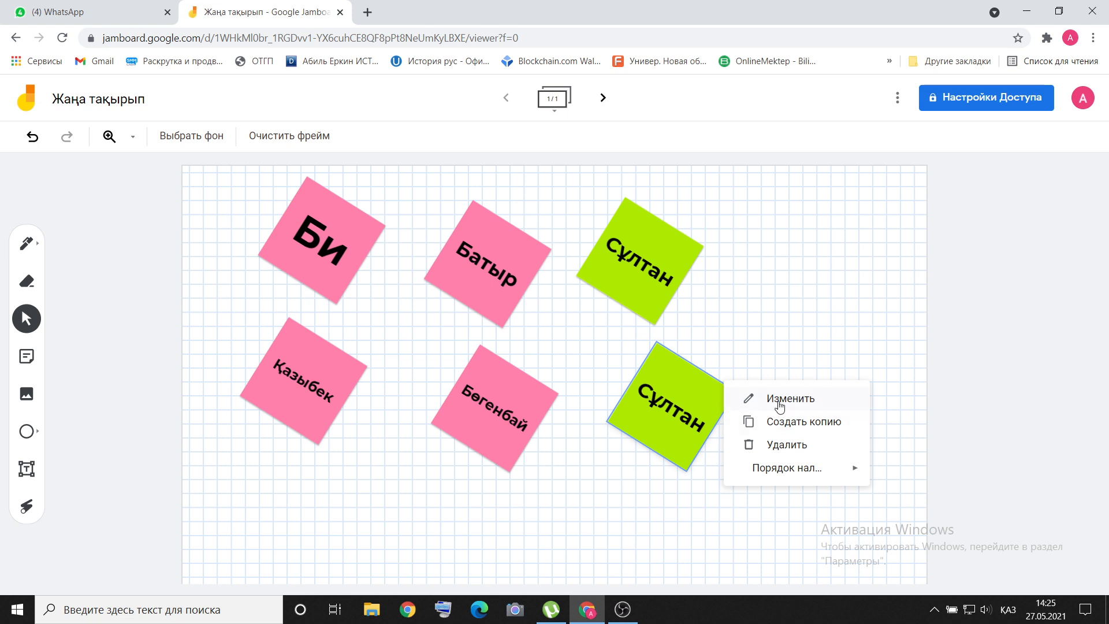
left_click(760, 402)
key("ctrl+a")
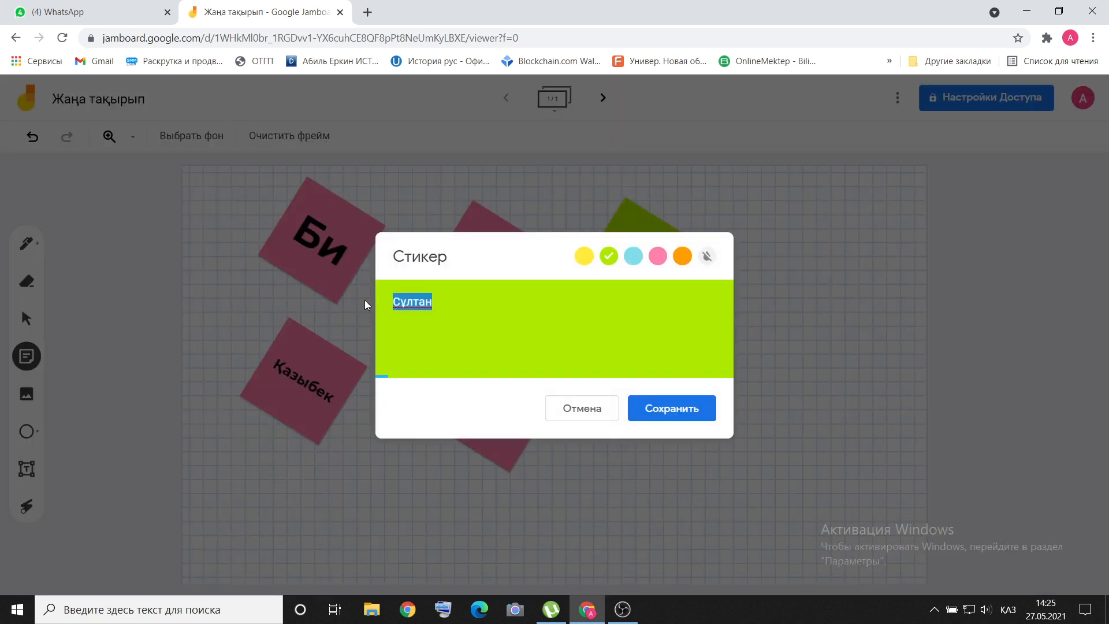
type("Күшік")
left_click(663, 421)
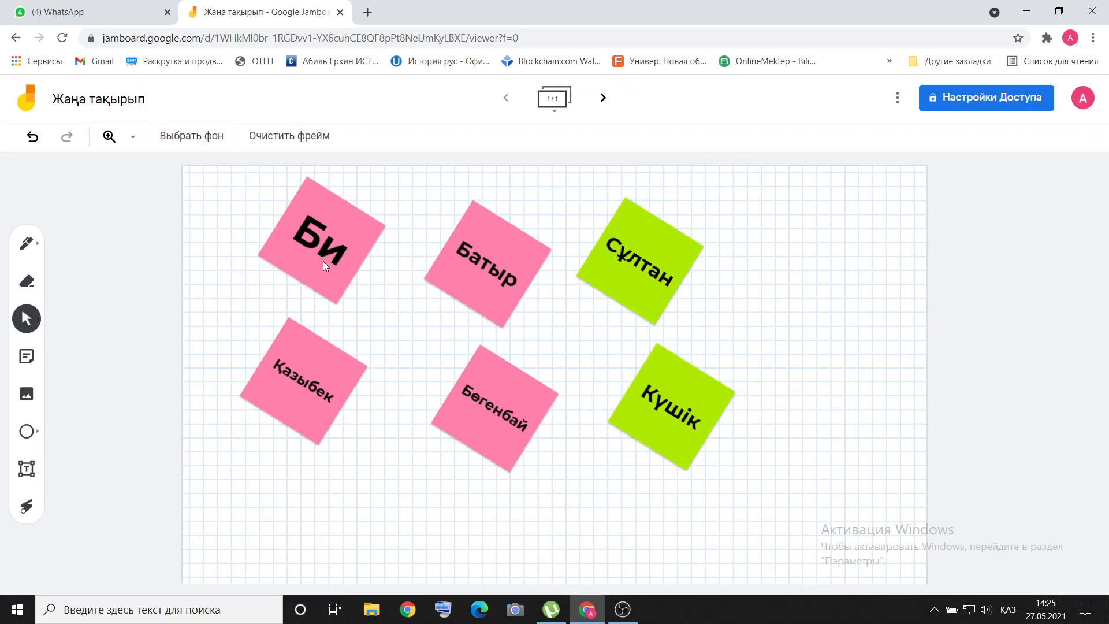
- Move the "Би", "Батыр" and "Сұлтан" notes down to overlap the lower edges of "Қазыбек", "Бөгенбай" and "Күшік" respectively
left_click_drag(351, 226, 284, 410)
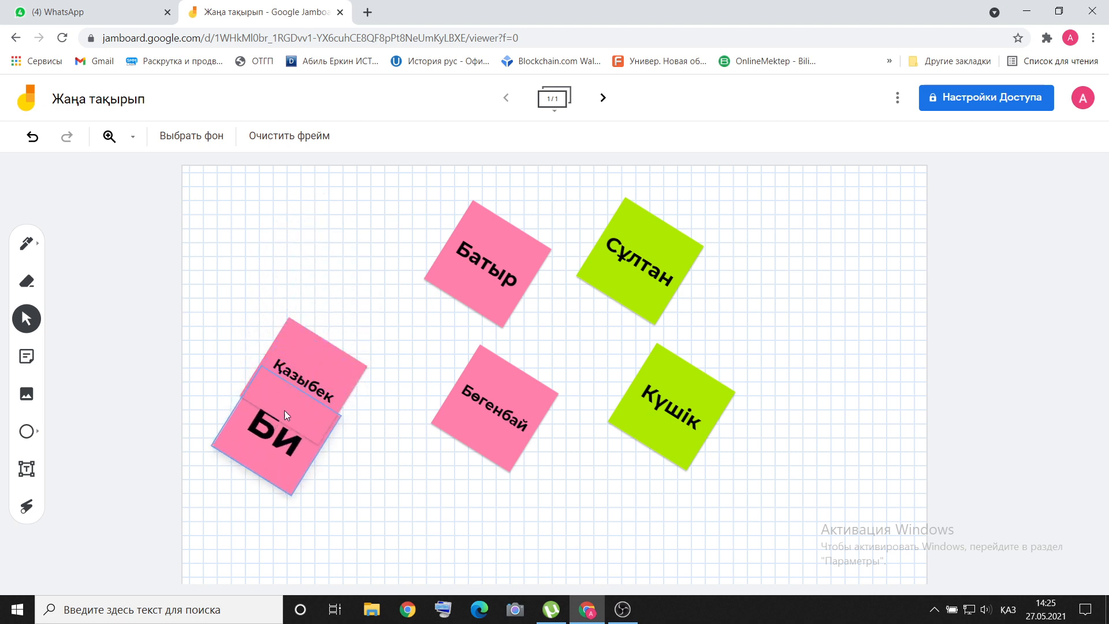
left_click_drag(472, 267, 447, 469)
left_click_drag(613, 253, 613, 461)
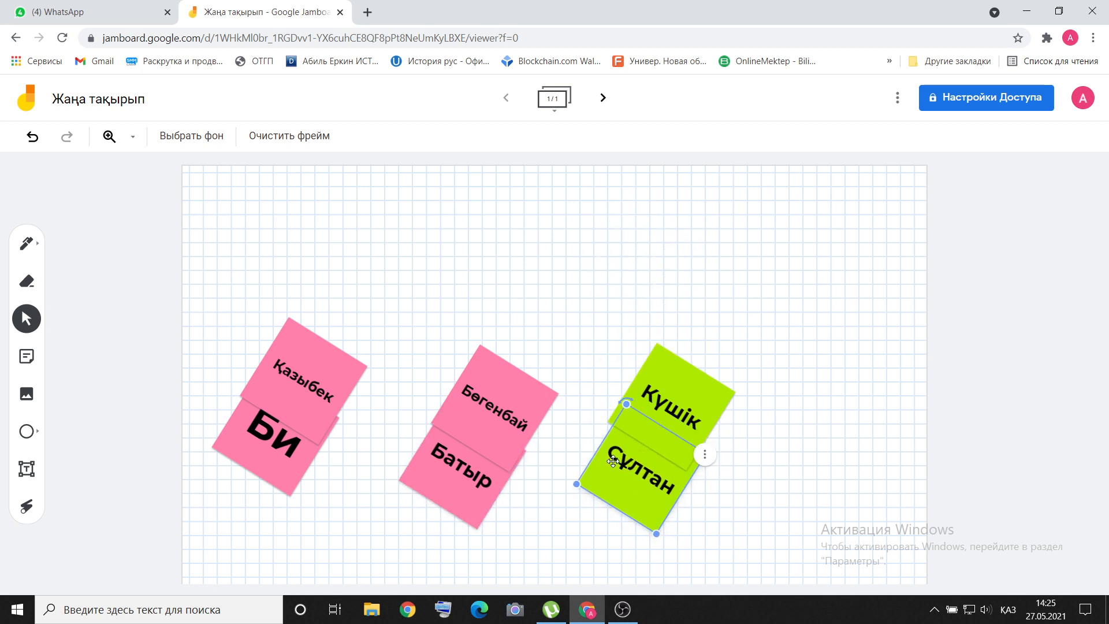
left_click(392, 295)
- Move the "Қазыбек"/"Би" pair to the frame's upper-left corner and the "Бөгенбай"/"Батыр" pair beside it, keeping each pair overlapped
left_click_drag(294, 345, 270, 217)
left_click_drag(290, 400, 255, 251)
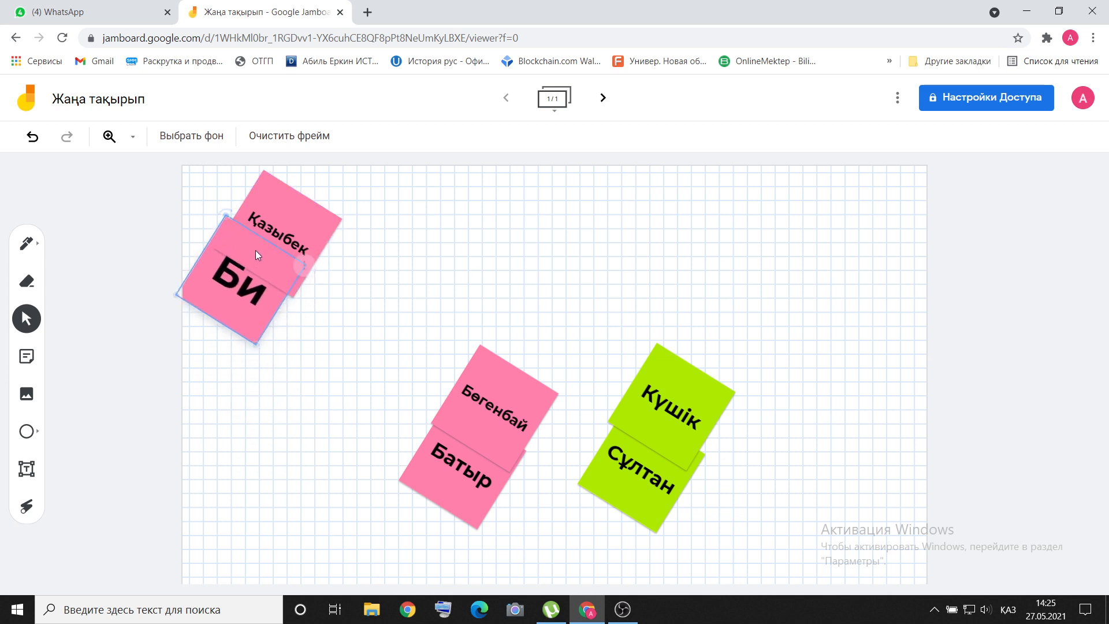
left_click_drag(489, 391, 417, 241)
left_click_drag(462, 462, 367, 319)
- Move the green "Күшік" and "Сұлтан" notes to the frame's lower-left corner as an overlapping pair
left_click_drag(651, 370, 559, 221)
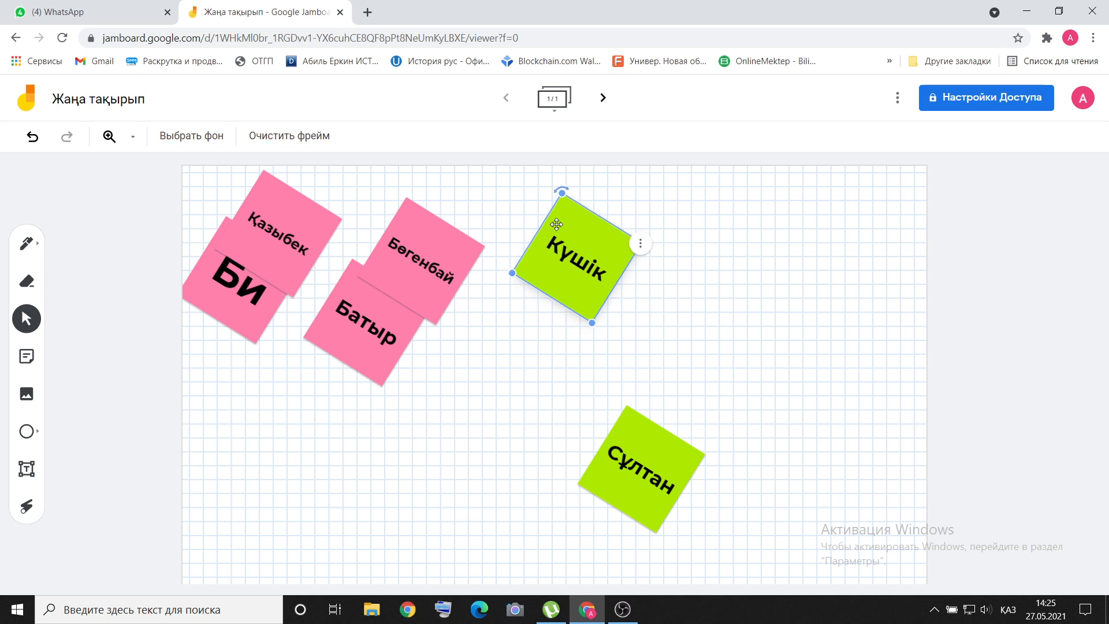
left_click_drag(632, 418, 241, 469)
left_click_drag(594, 237, 312, 432)
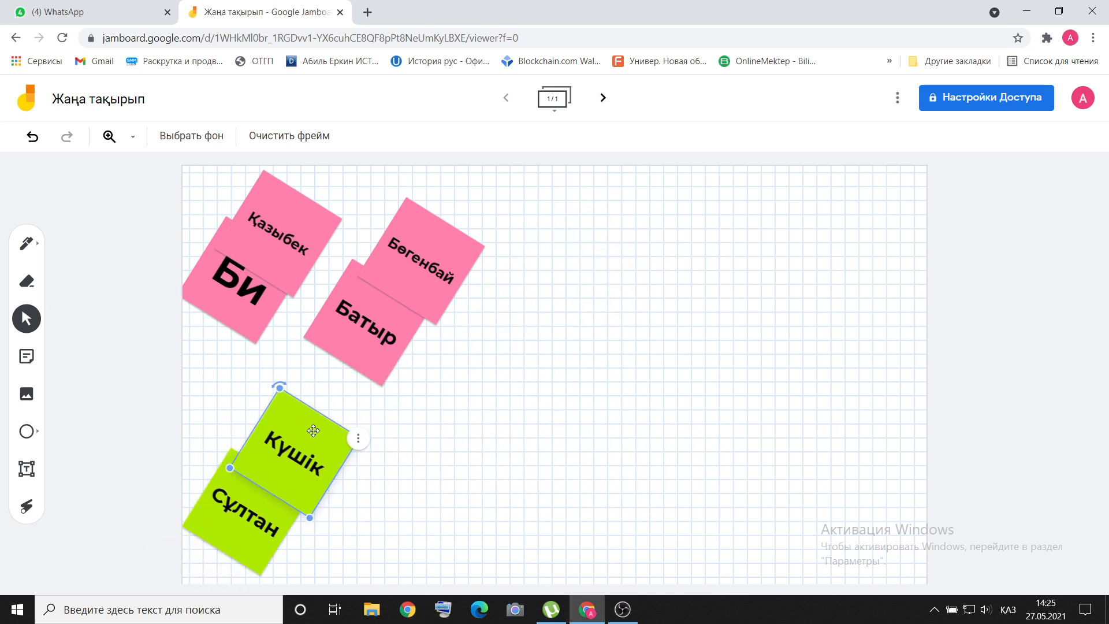
- Start adding an image and view the Google Photos library as a possible source
left_click(25, 395)
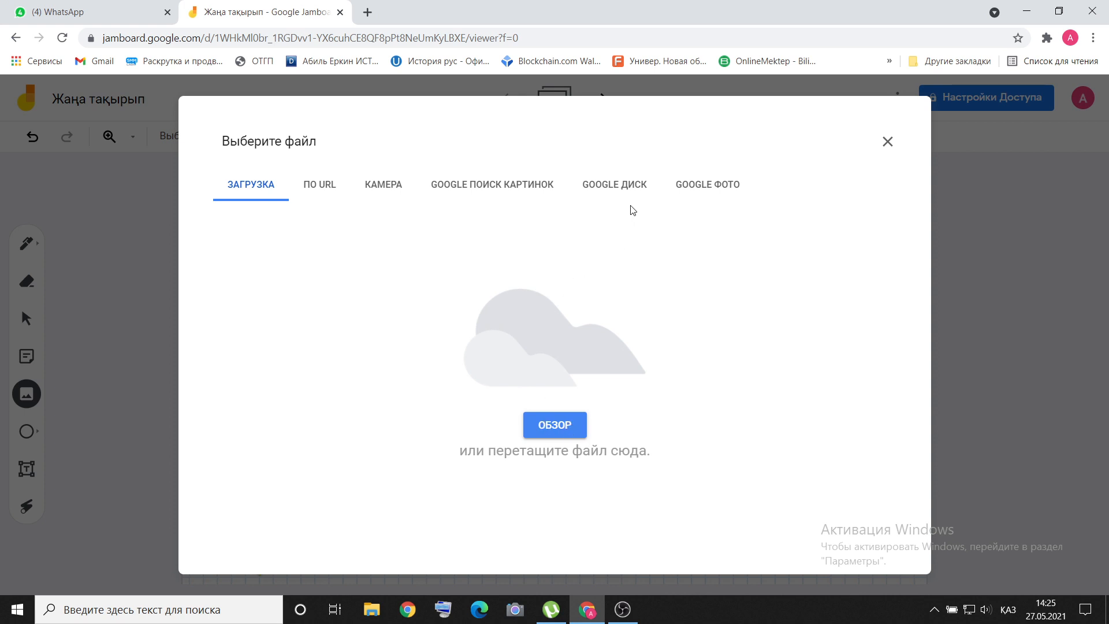
left_click(705, 189)
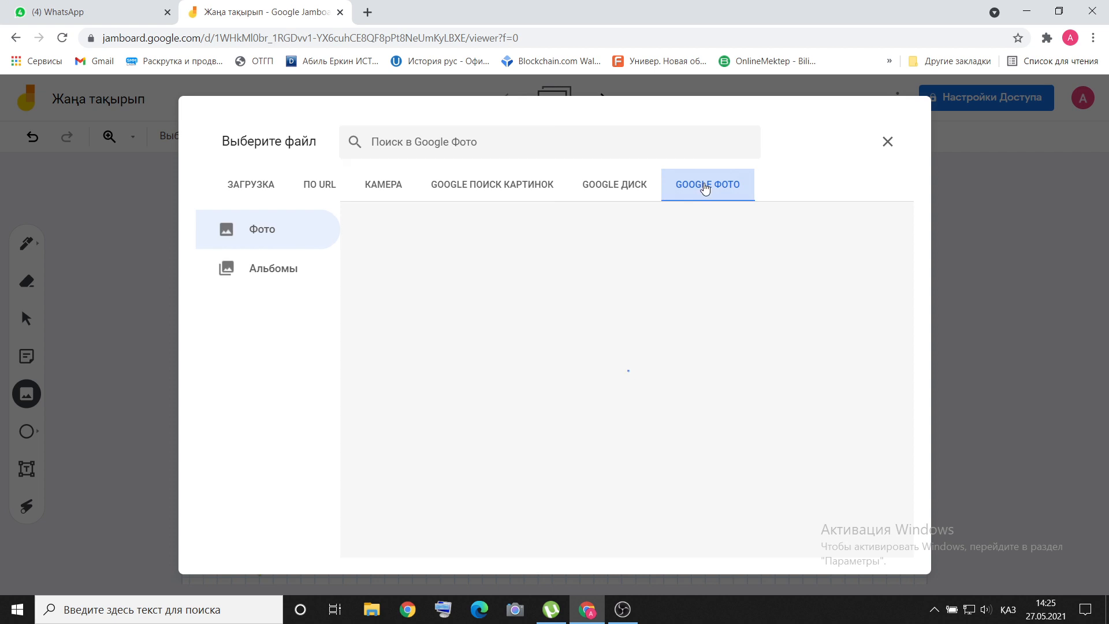
left_click(442, 146)
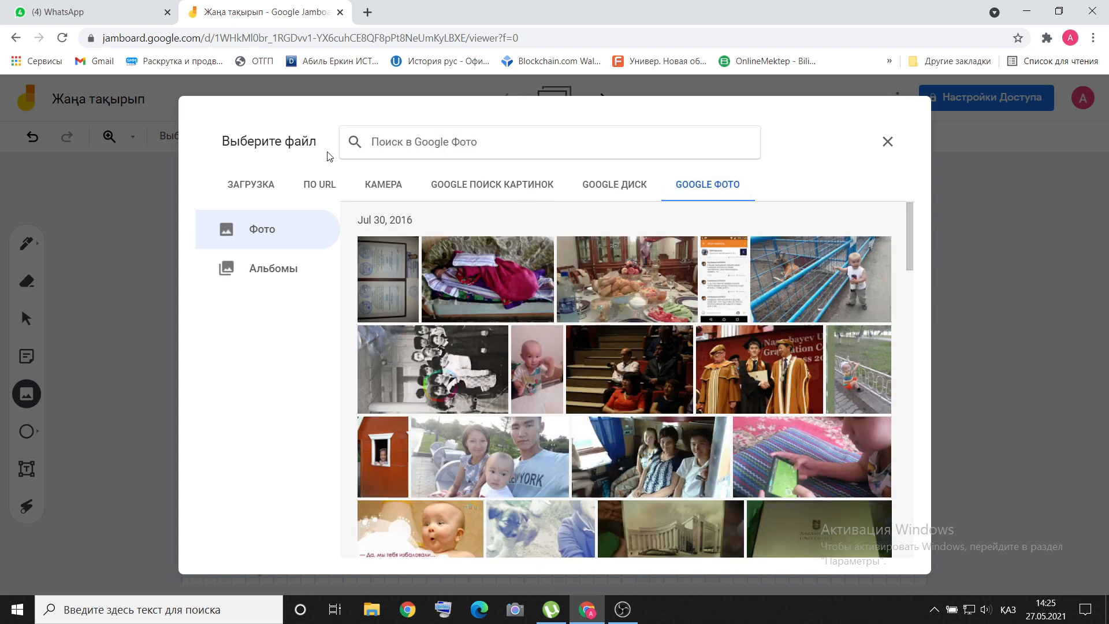
- Upload the philosophy lecture text image from the desktop folder "Гугл тақта" onto the frame
left_click(254, 185)
left_click(556, 428)
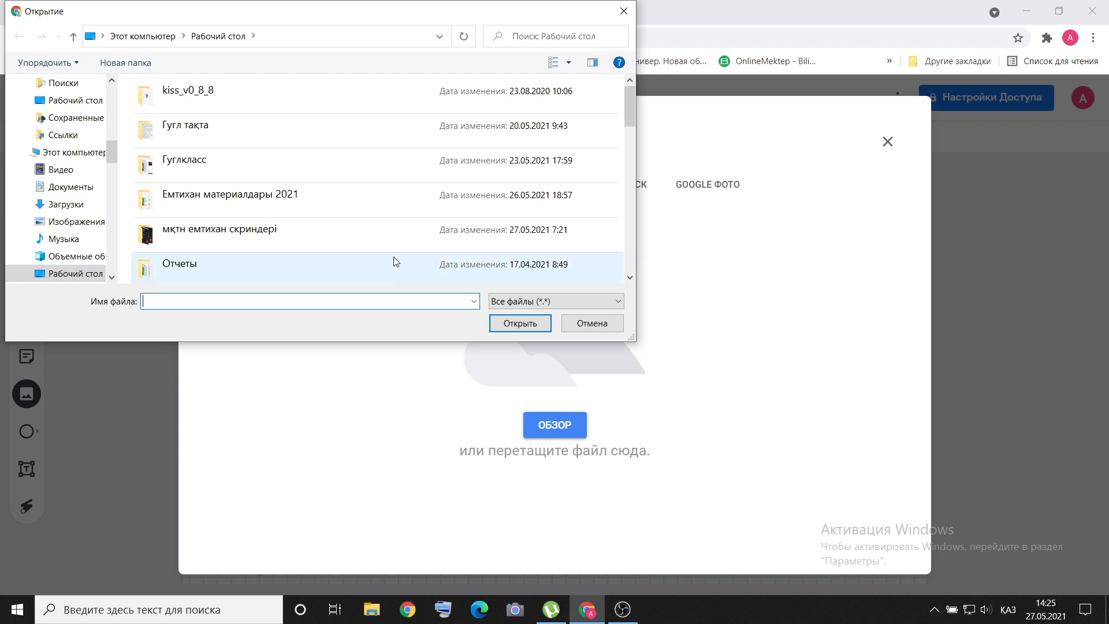
double_click(203, 129)
double_click(162, 119)
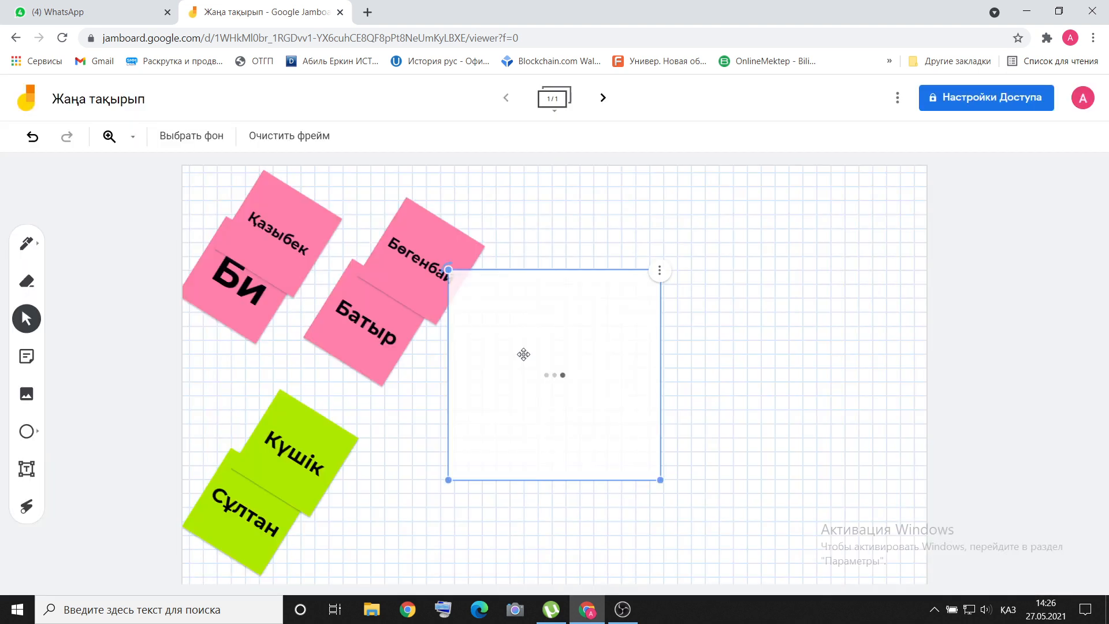
- Move the inserted lecture image to the frame's right side and enlarge it, then check its available object options
left_click_drag(523, 354, 657, 272)
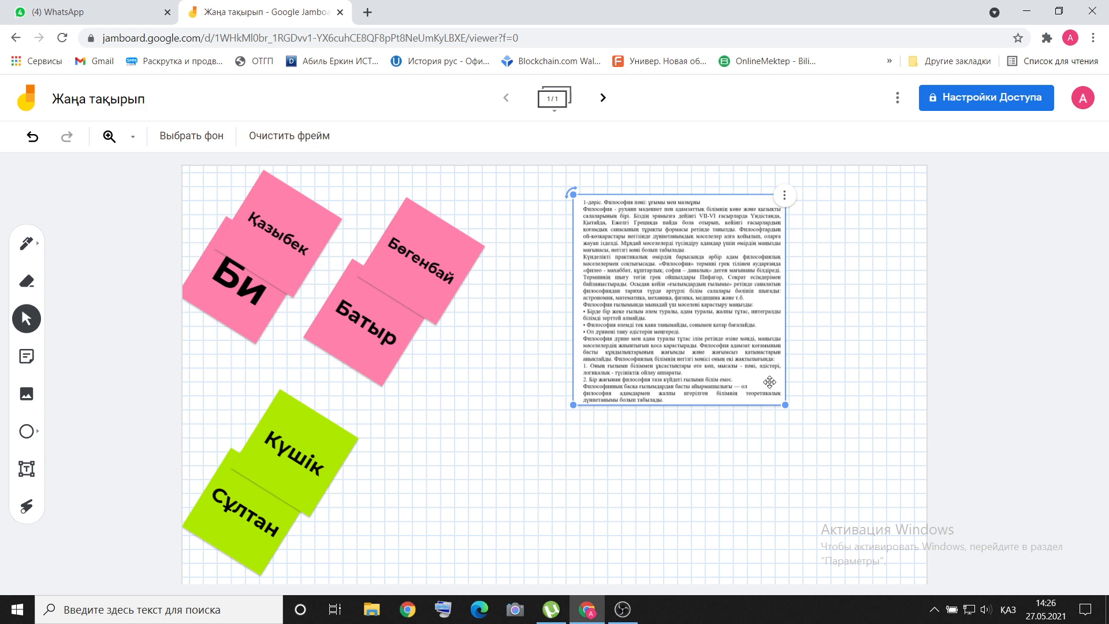
left_click_drag(783, 407, 860, 482)
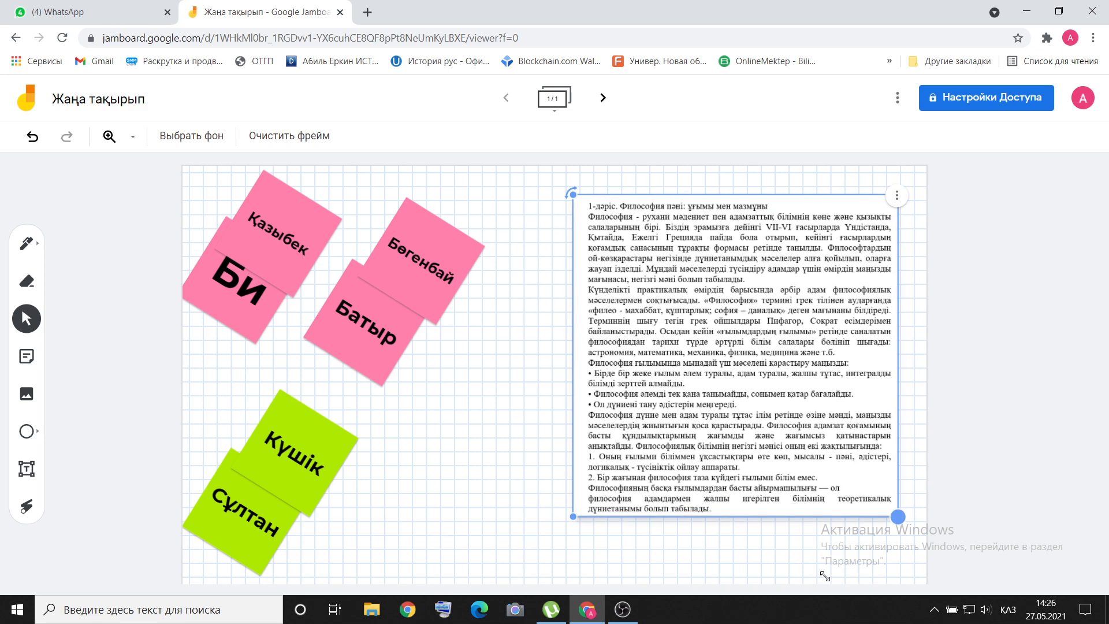
left_click(896, 200)
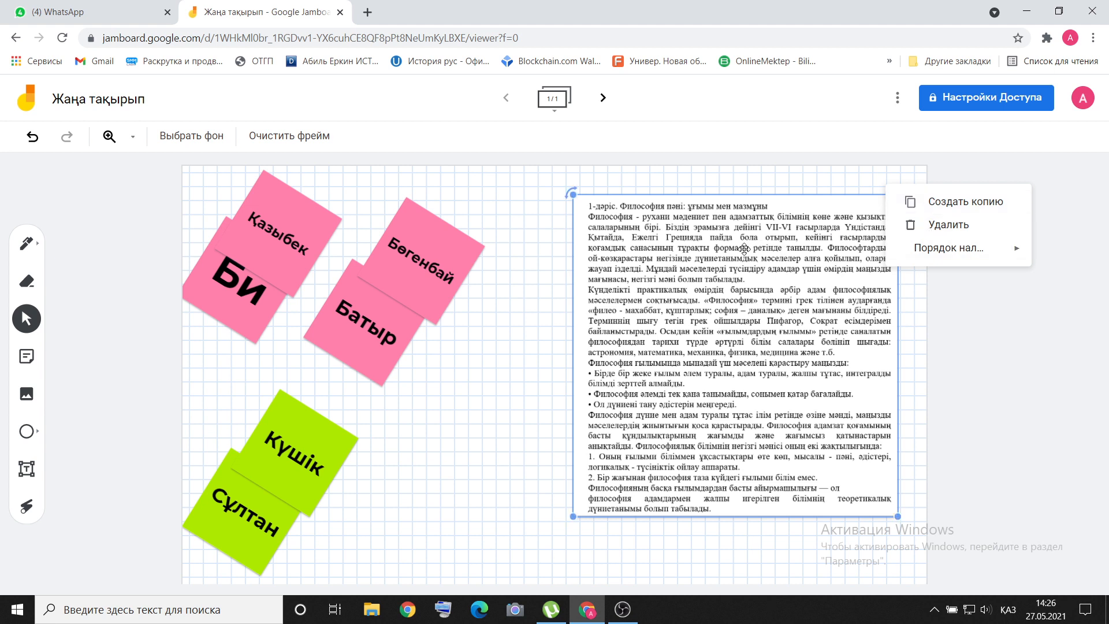
left_click(696, 267)
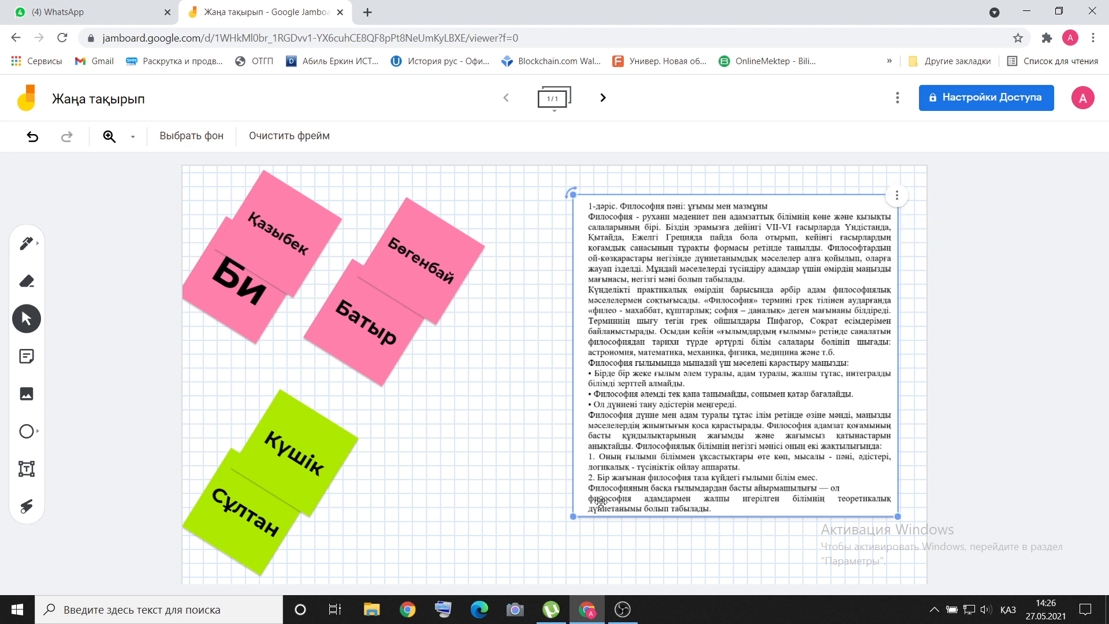
- Enlarge the lecture image to the frame's lower edge and underline the "Күнделікті" and "мәселелермен" lines with a teal marker
left_click_drag(573, 517, 529, 596)
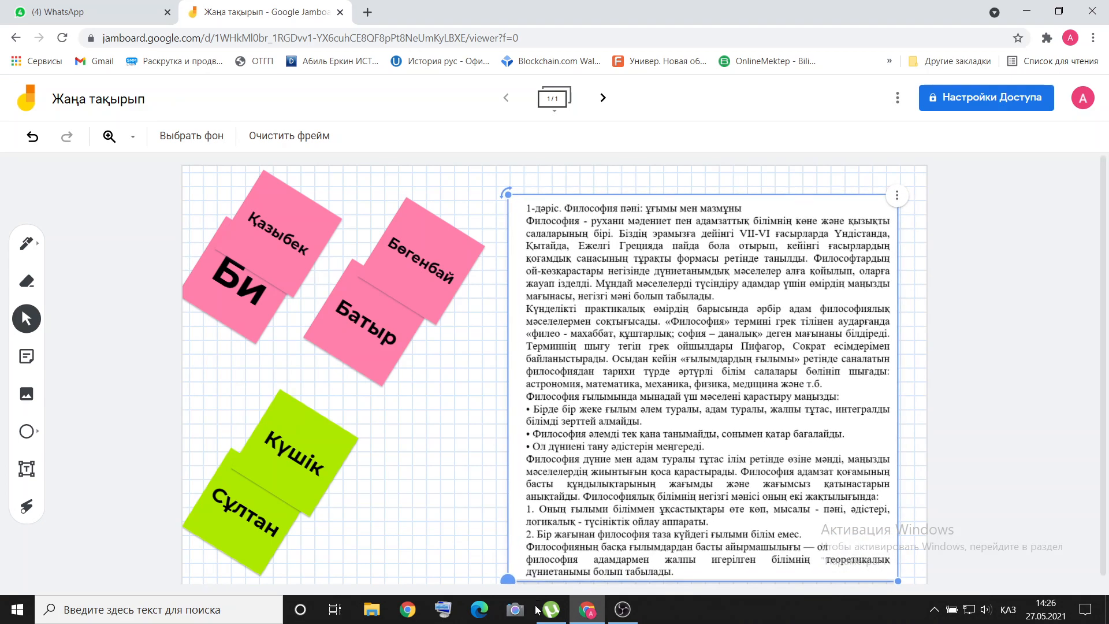
left_click(42, 249)
left_click(28, 244)
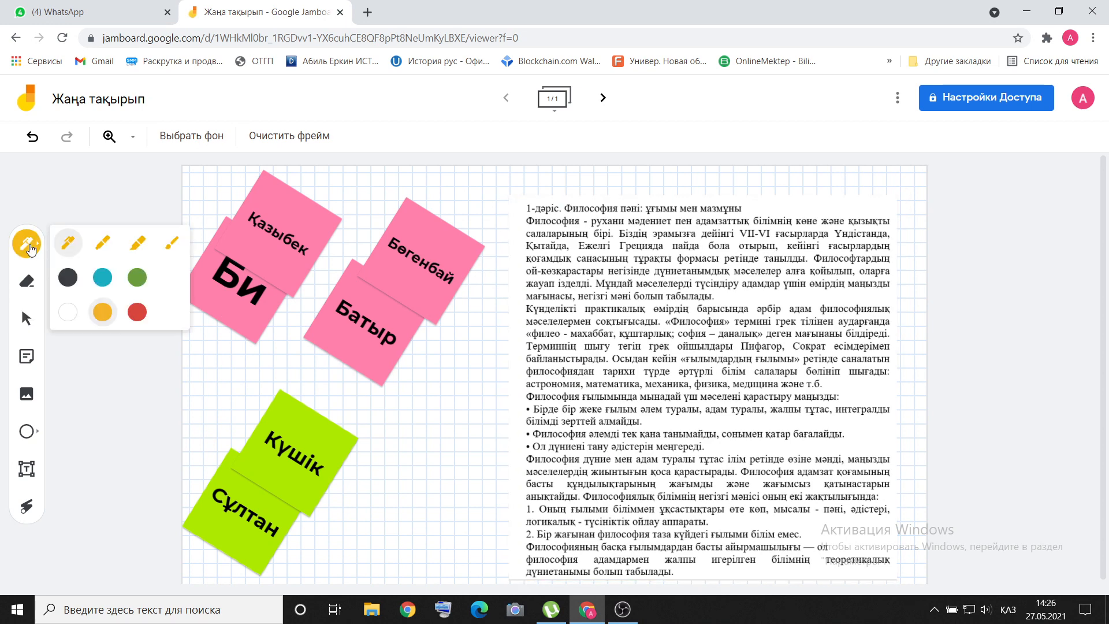
left_click(103, 243)
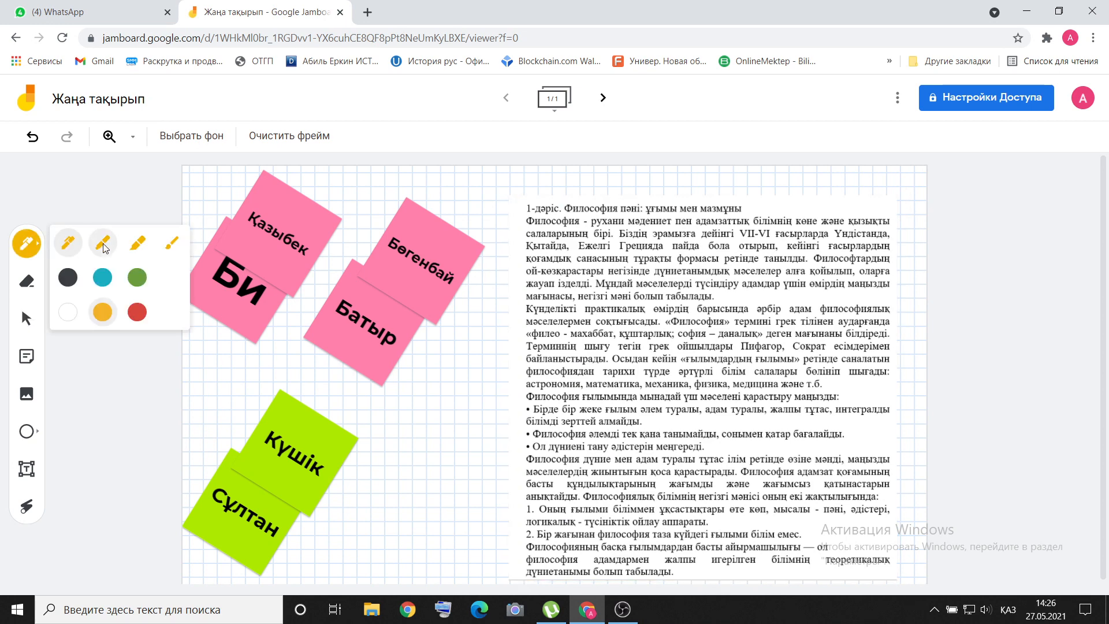
left_click(103, 278)
left_click_drag(527, 316, 878, 318)
left_click_drag(537, 325, 878, 329)
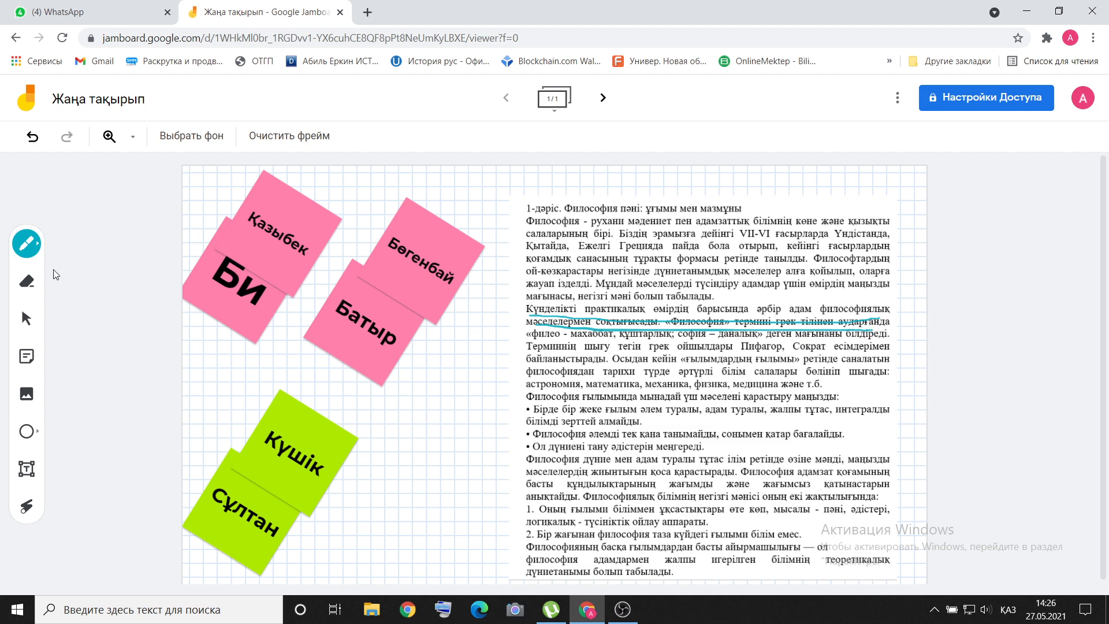
- Outline the lecture text from the "Философия әлемді" bullet to its end with a yellow marker frame
left_click(26, 244)
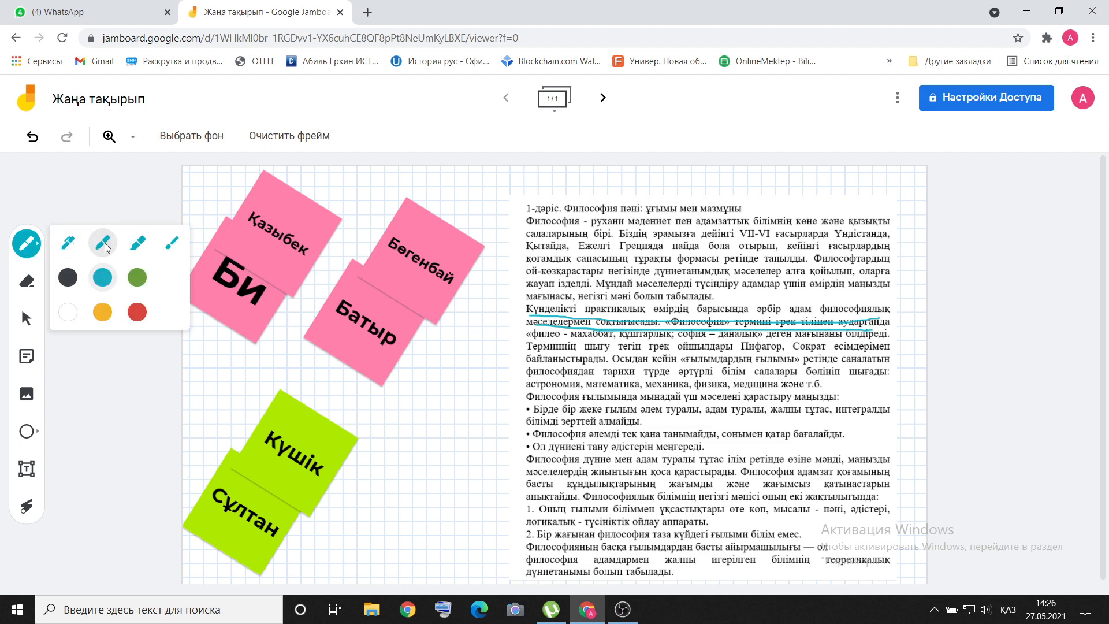
left_click(103, 312)
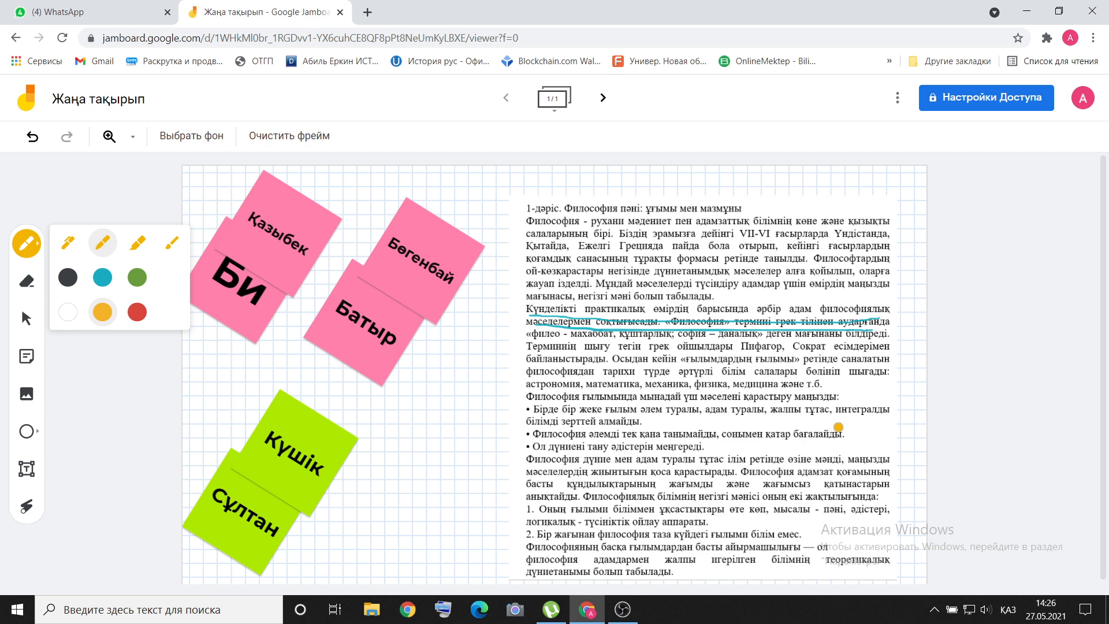
mouse_move(891, 425)
left_mouse_down()
mouse_move(524, 427)
mouse_move(529, 577)
left_mouse_up()
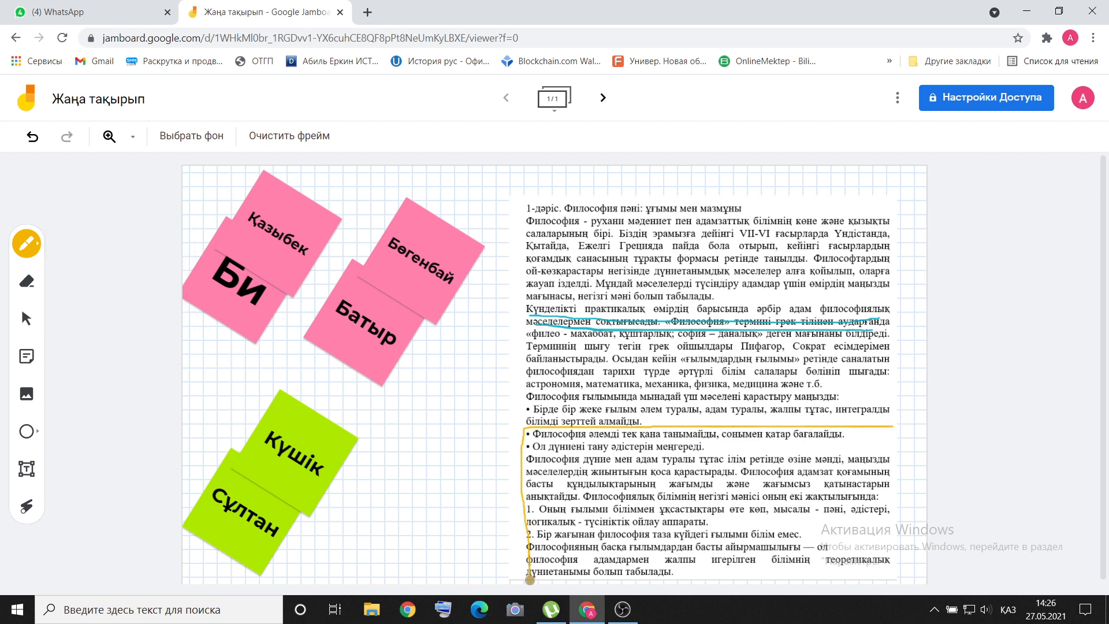
mouse_move(656, 595)
left_mouse_down()
mouse_move(699, 580)
mouse_move(884, 572)
mouse_move(897, 539)
mouse_move(897, 437)
left_mouse_up()
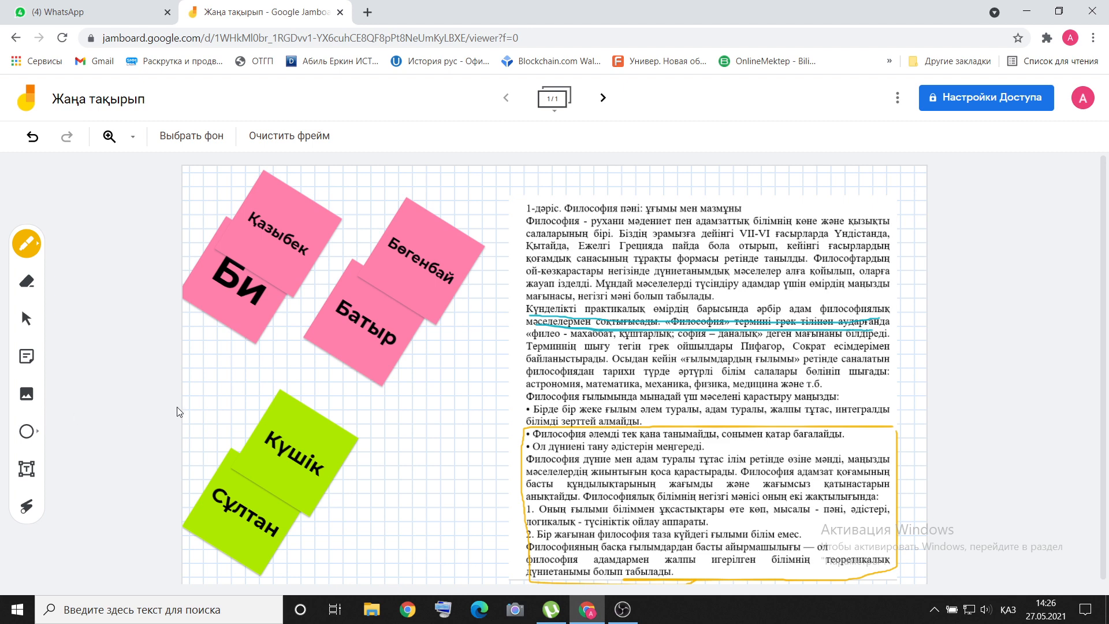
scroll(433, 373, "down", 1)
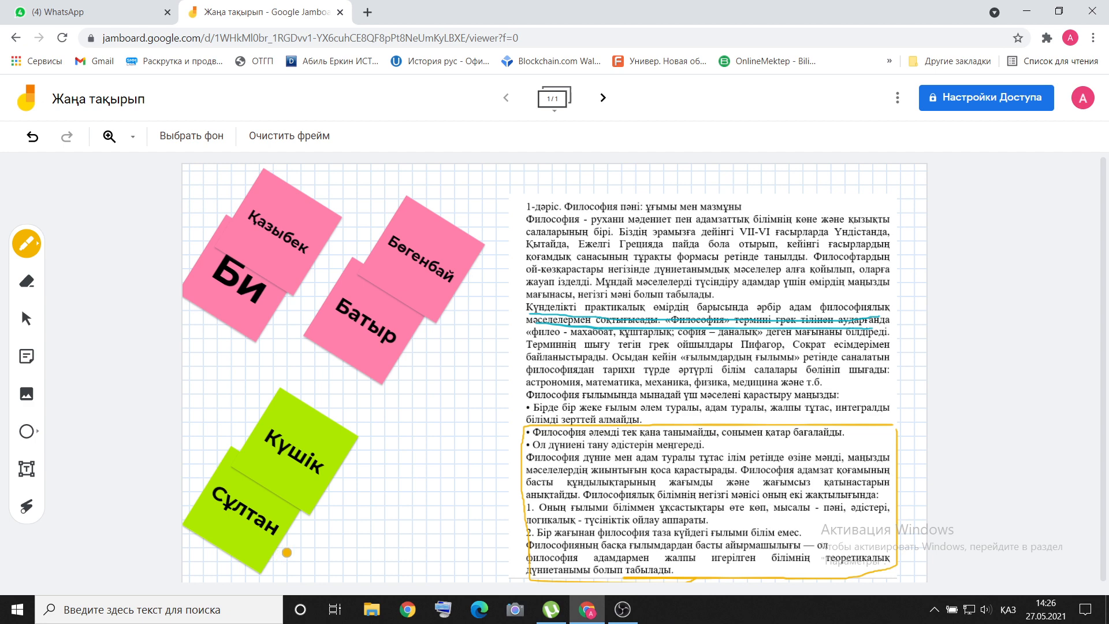
- Add a second frame and place an enlarged empty text box in its upper-left area
left_click(603, 99)
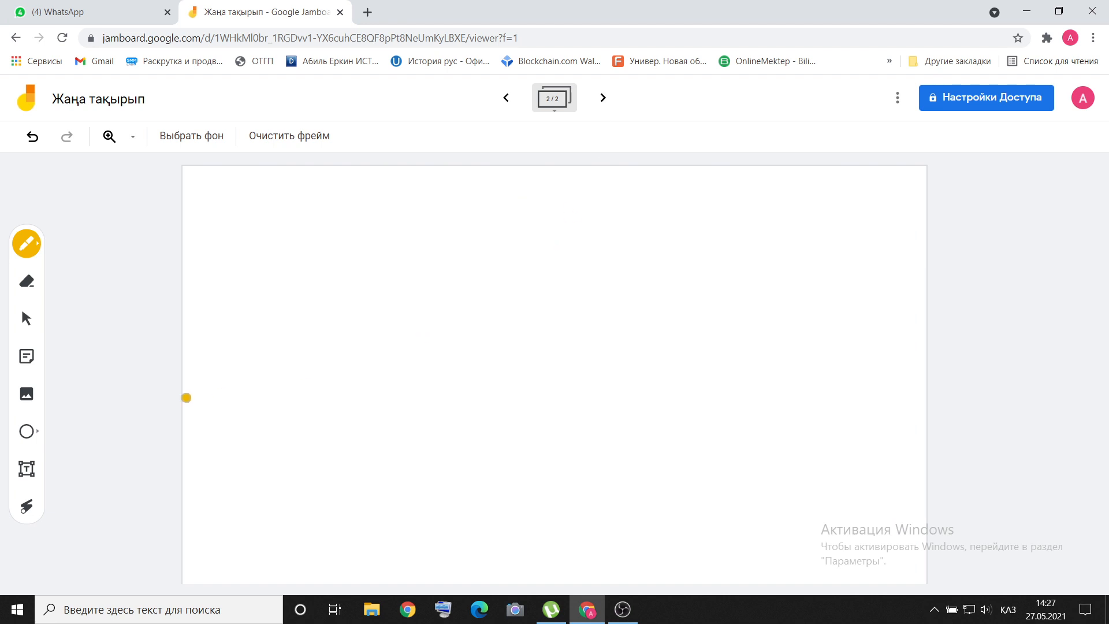
left_click(25, 469)
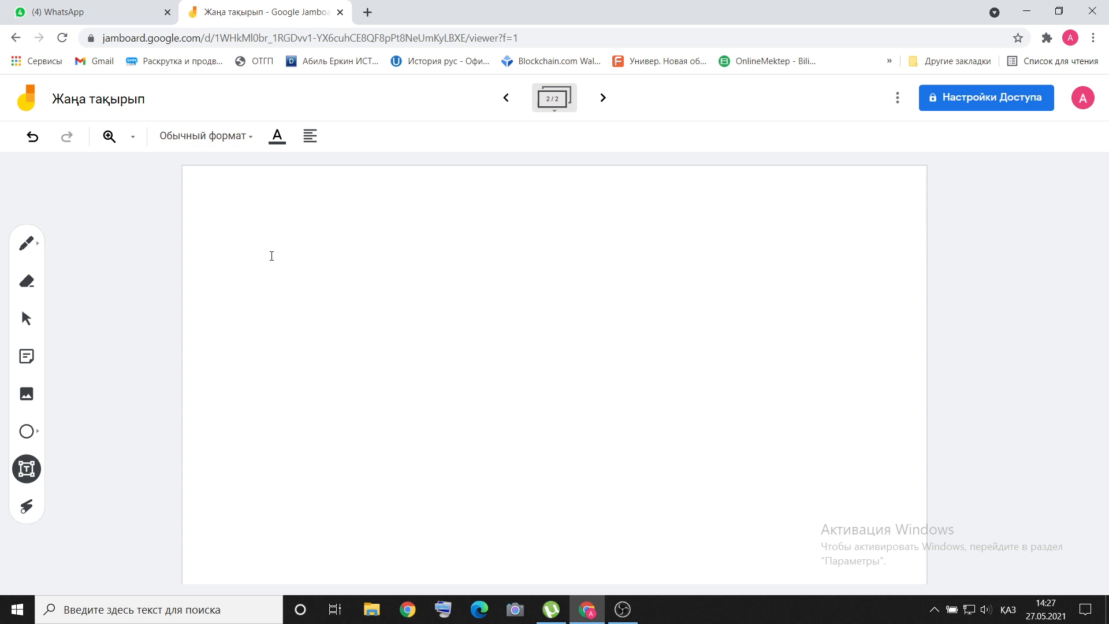
left_click(480, 277)
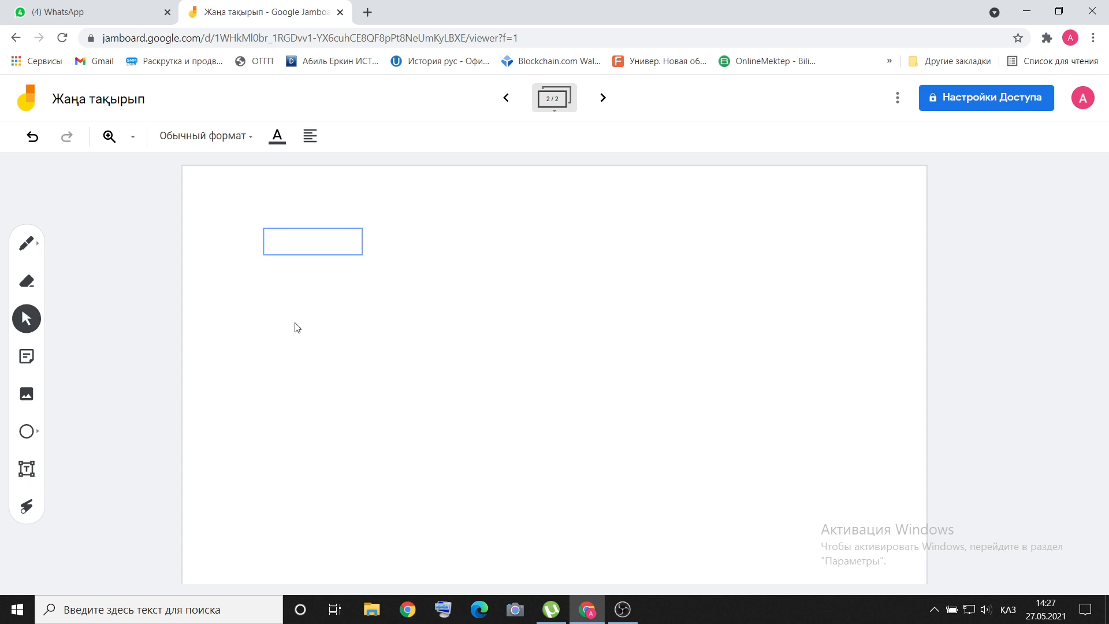
left_click_drag(309, 255, 310, 254)
left_click_drag(362, 255, 380, 305)
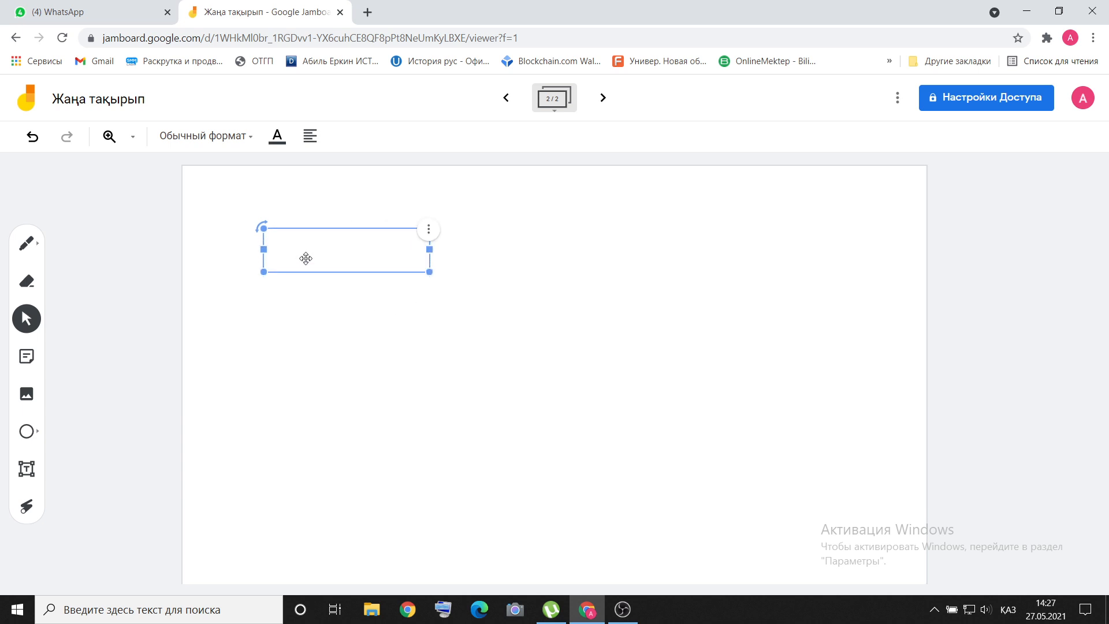
left_click_drag(306, 258, 350, 282)
left_click(349, 277)
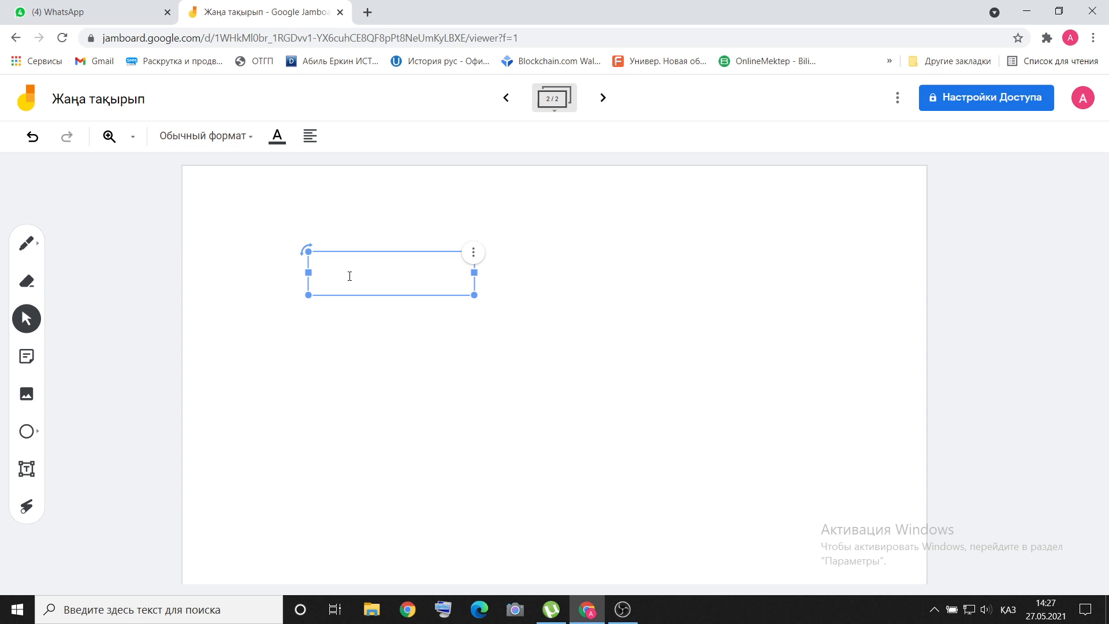
- Enter "Орбұлақ шайқасында ........ ханға көмекке ........қаласының билеушісі ............батыр көмекке келді" in the text box and widen it to about twice its width
type("Орбұлақ ш")
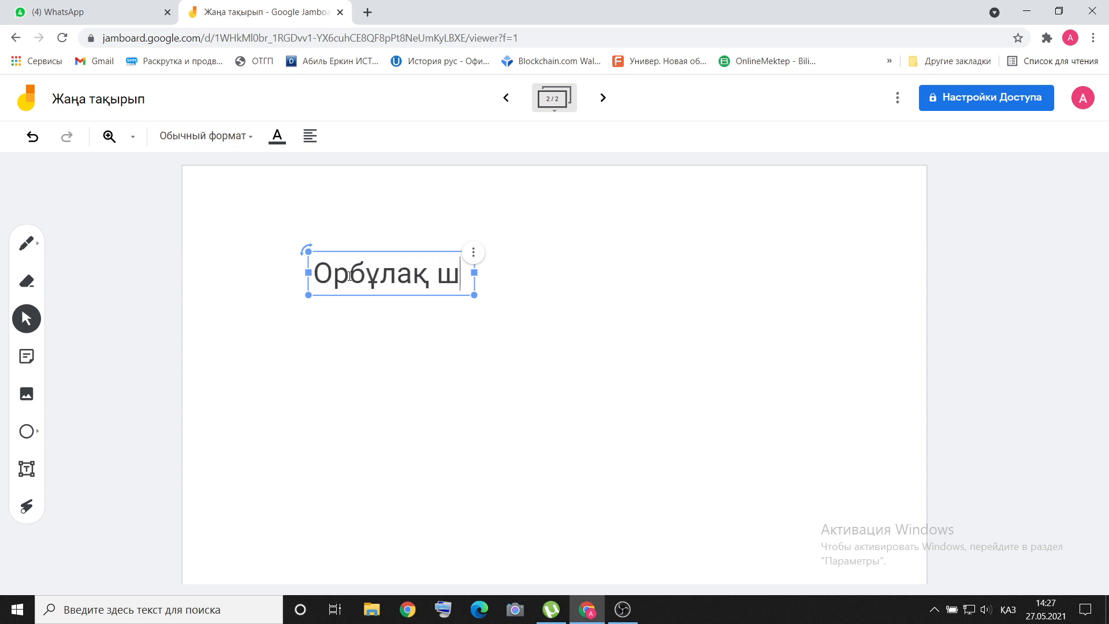
type("айқасында")
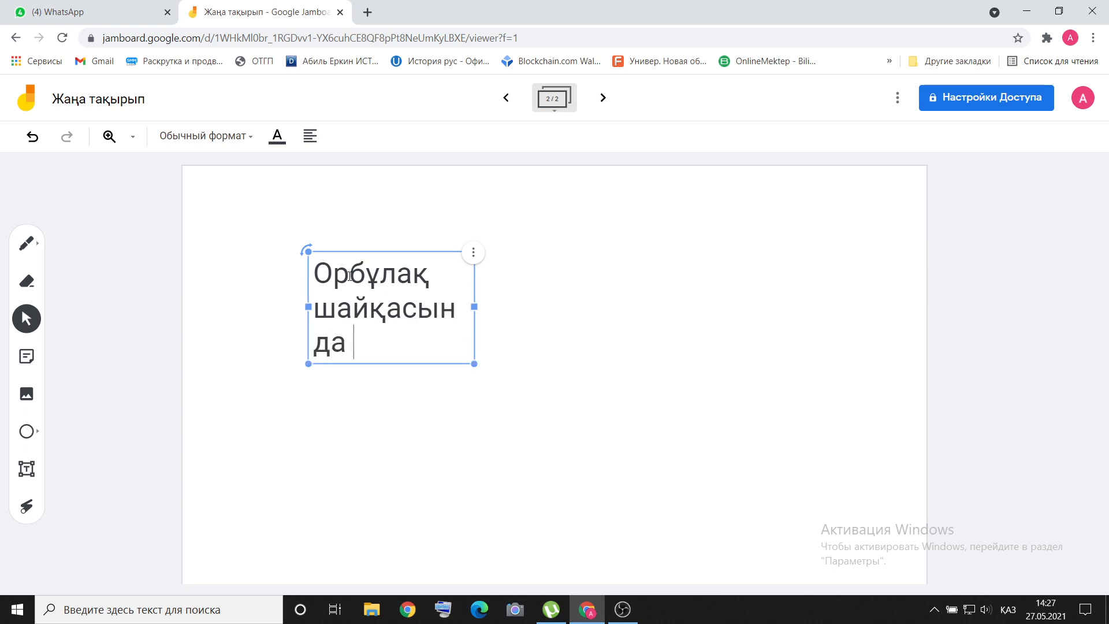
type(" ::")
key("BackSpace")
type("........ ханға көмекке ")
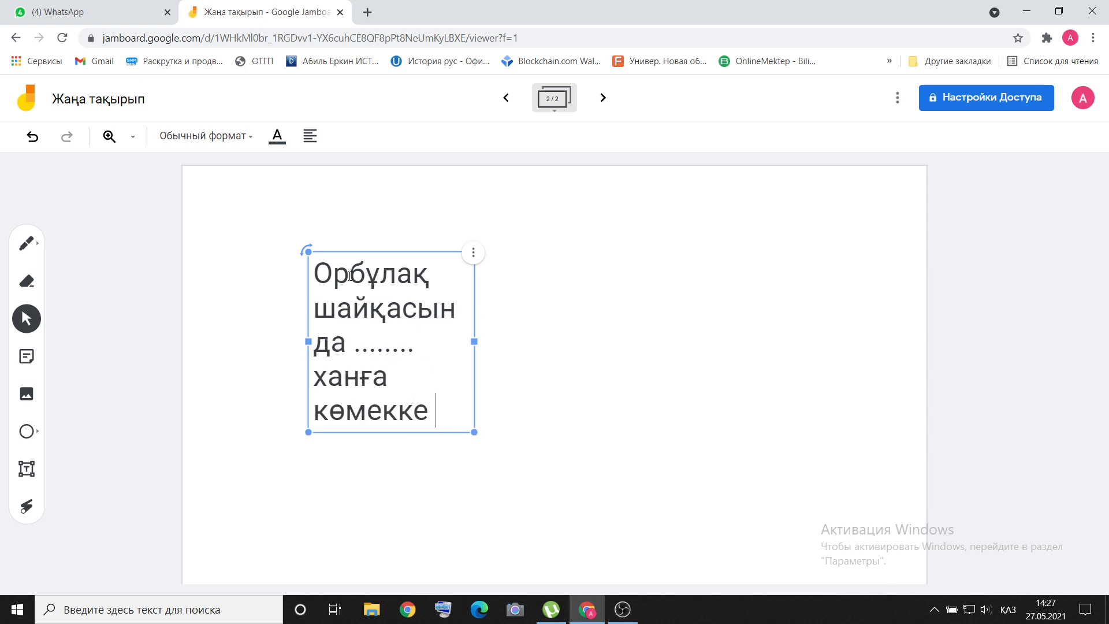
type("........")
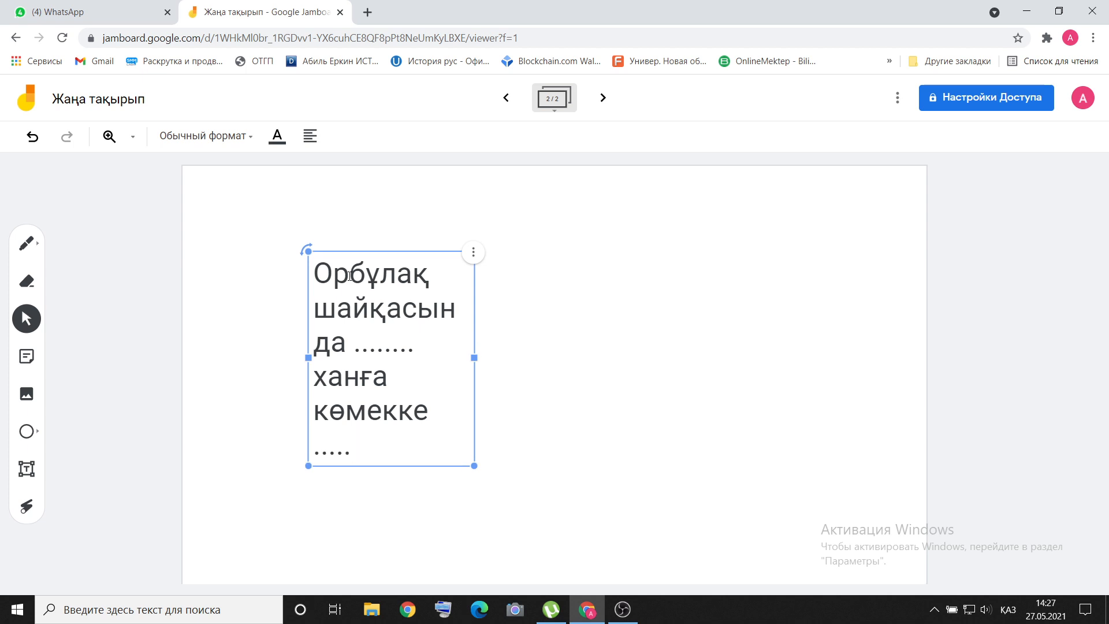
type("қаласының би")
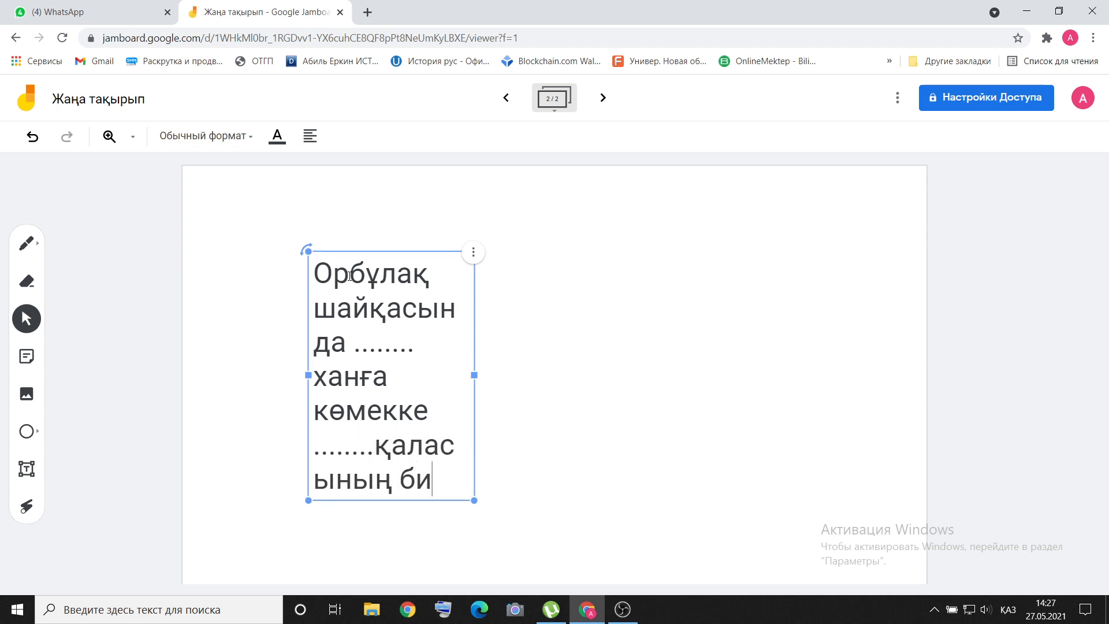
type("леушісі")
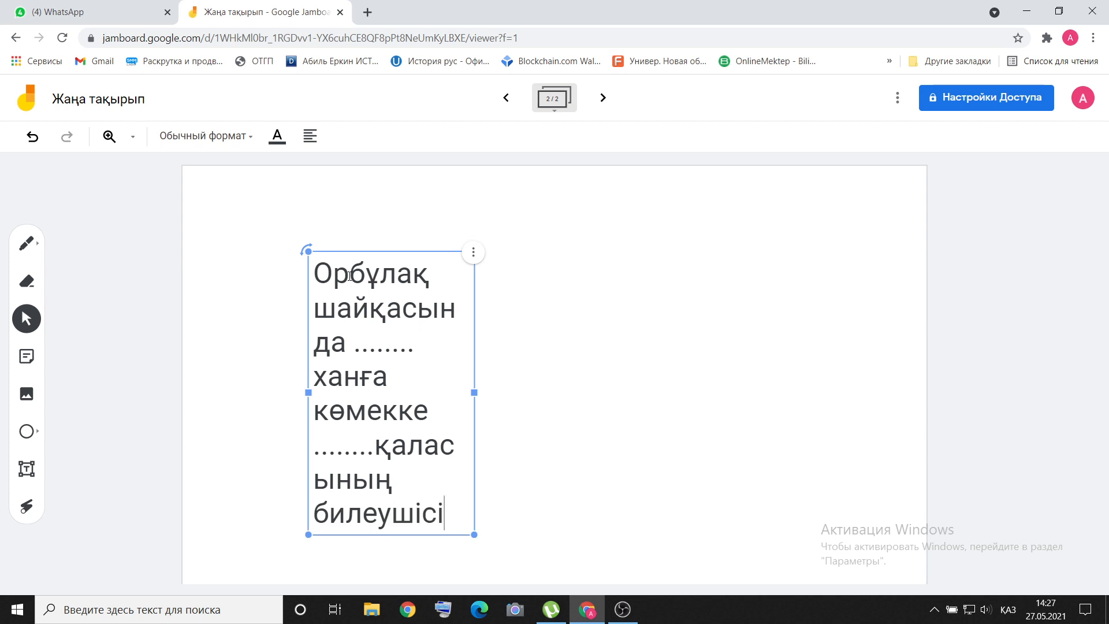
type(" .......")
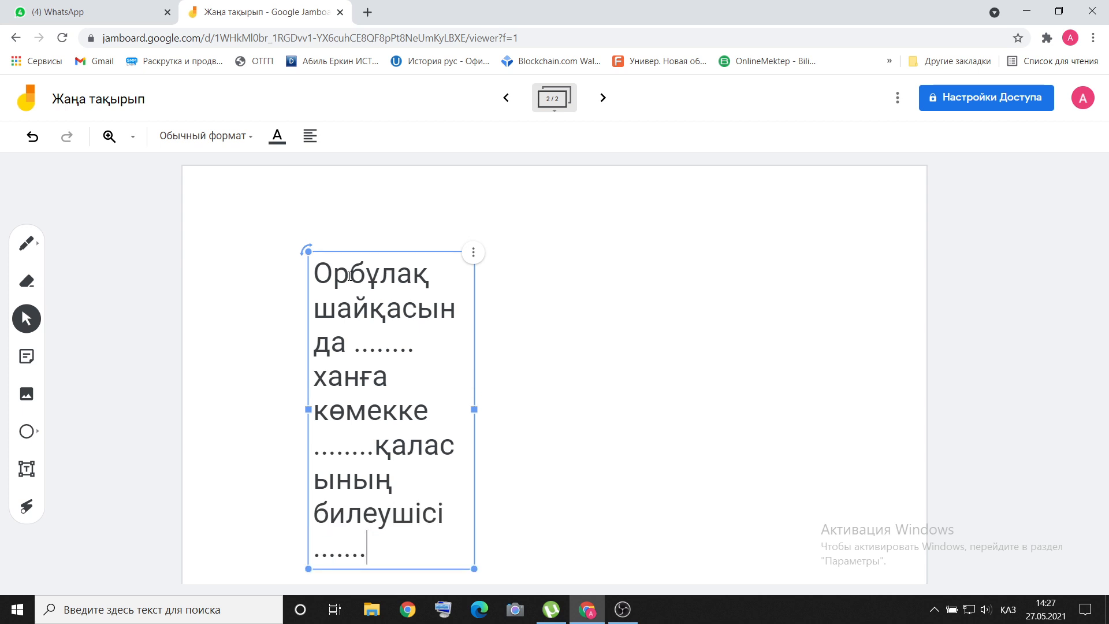
type("....батыр көмекке келді")
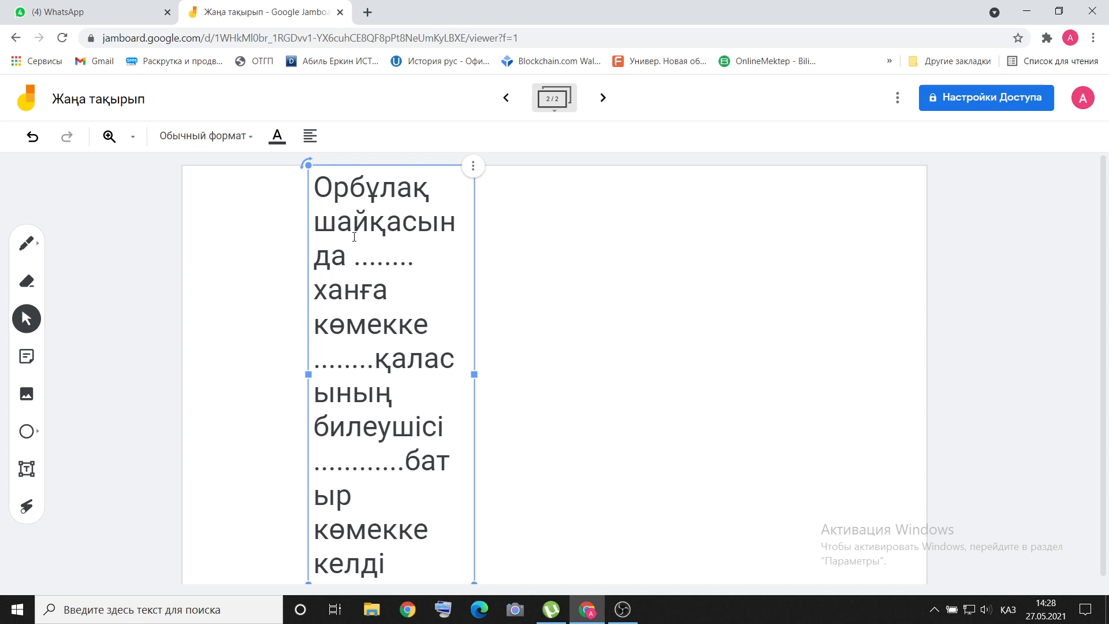
left_click_drag(474, 375, 643, 375)
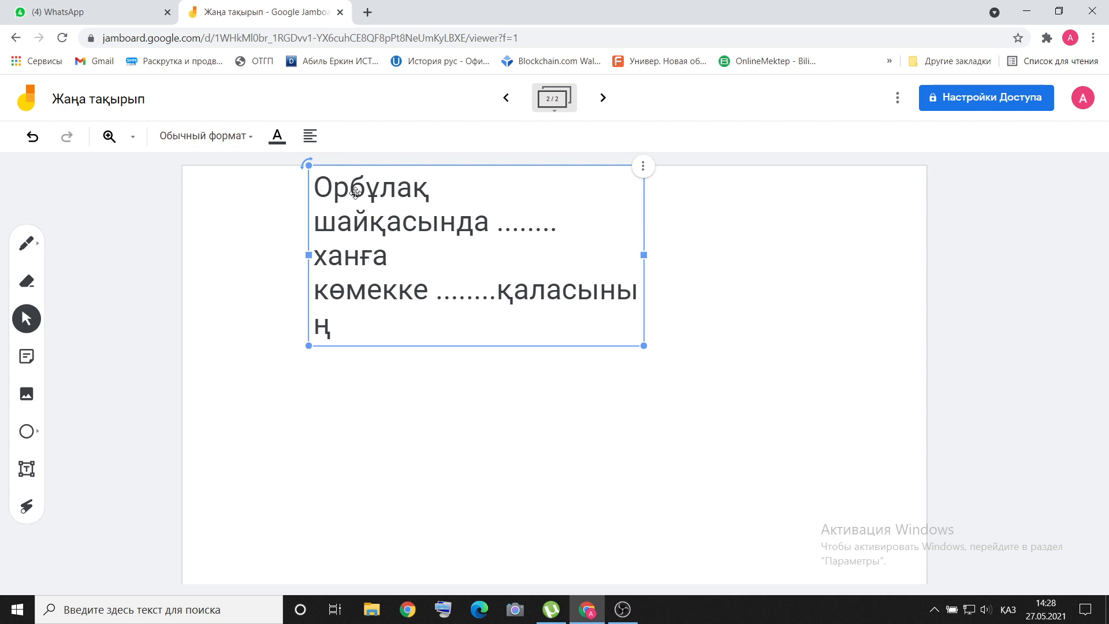
left_click(359, 324)
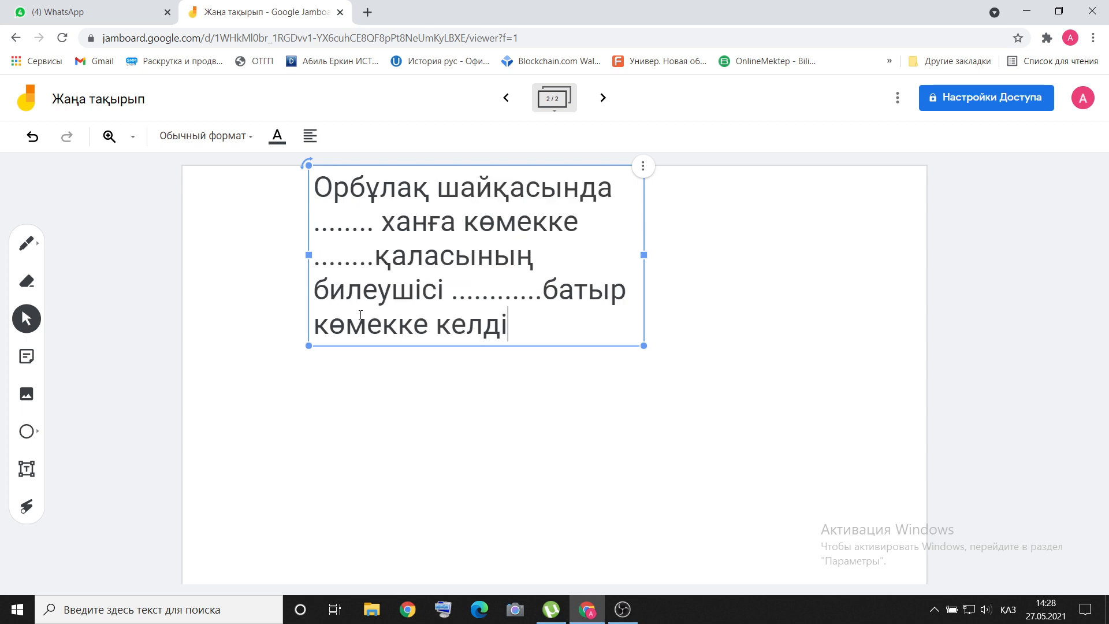
- Apply the "Обычный" text style to the whole sentence and color it yellow
left_click_drag(325, 199, 586, 324)
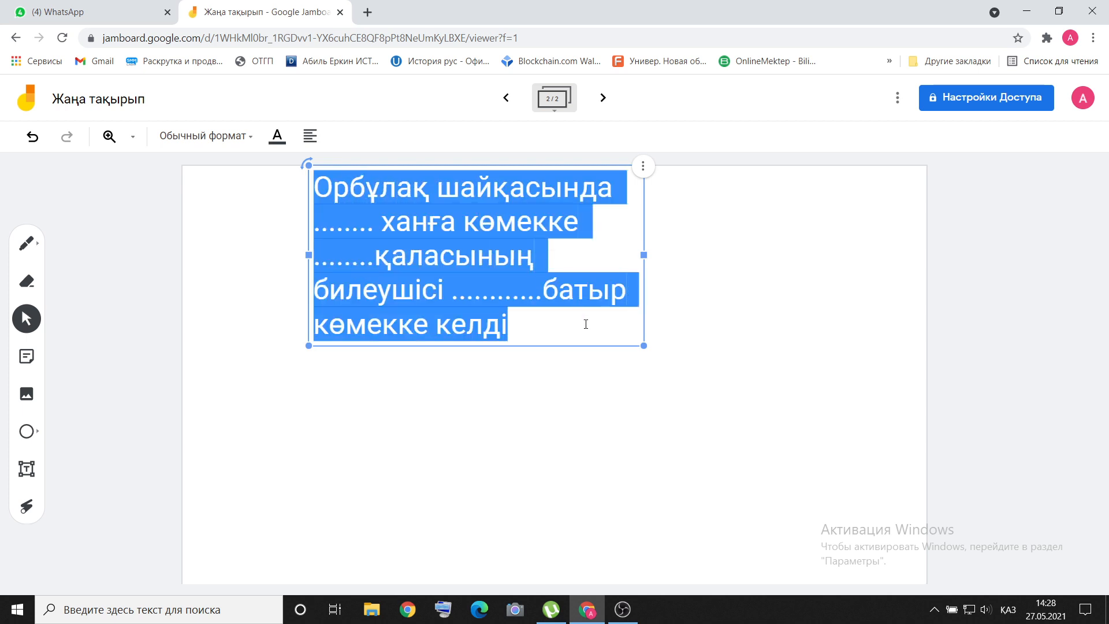
left_click(255, 138)
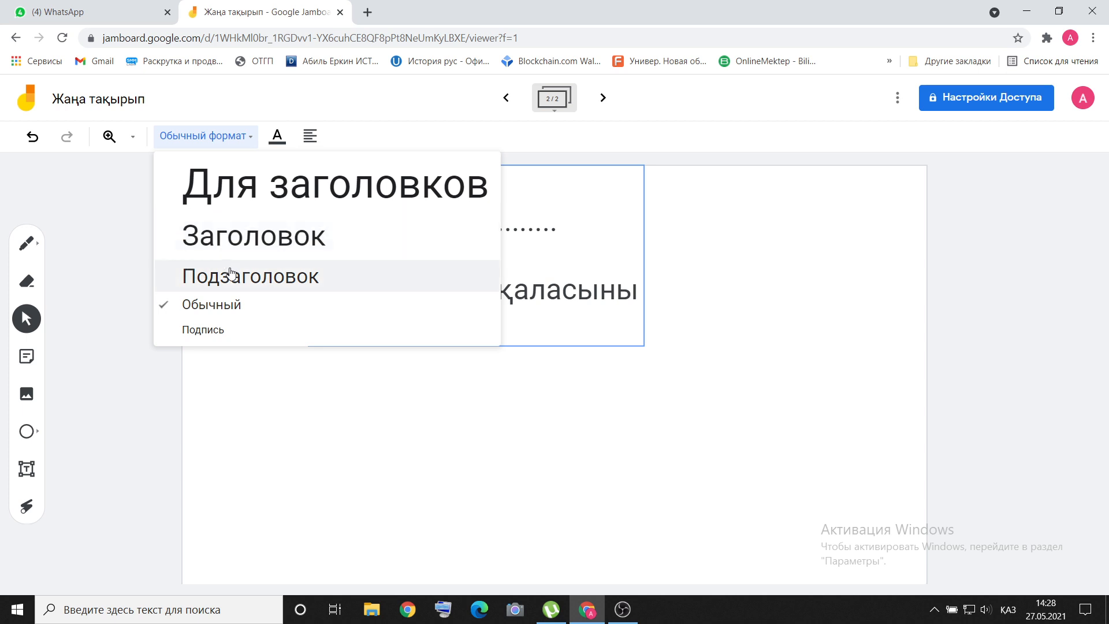
left_click(228, 304)
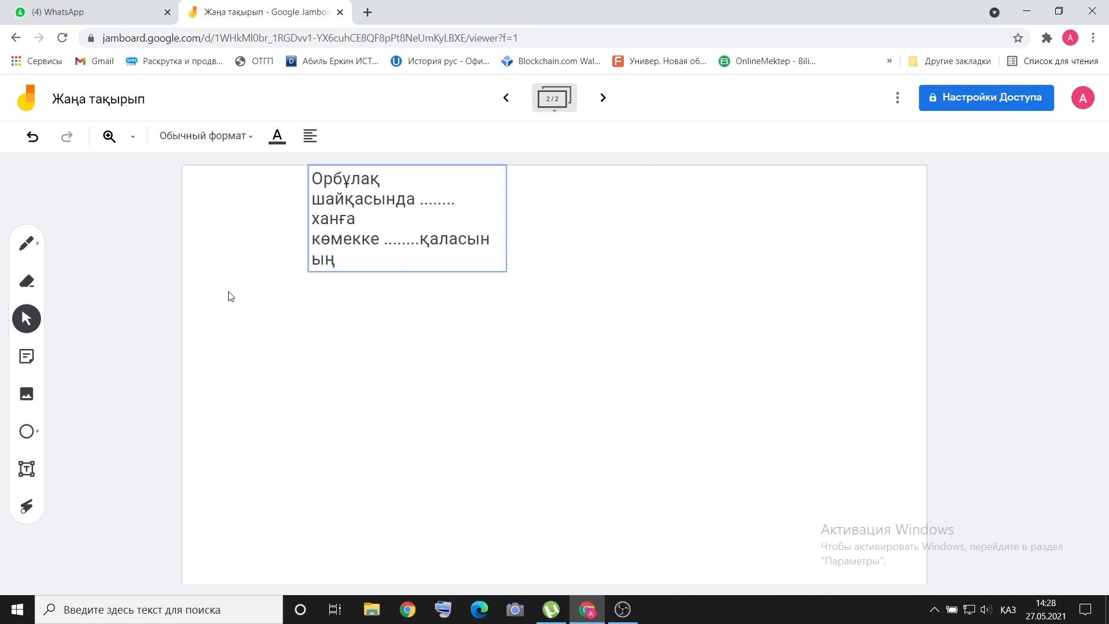
left_click(278, 138)
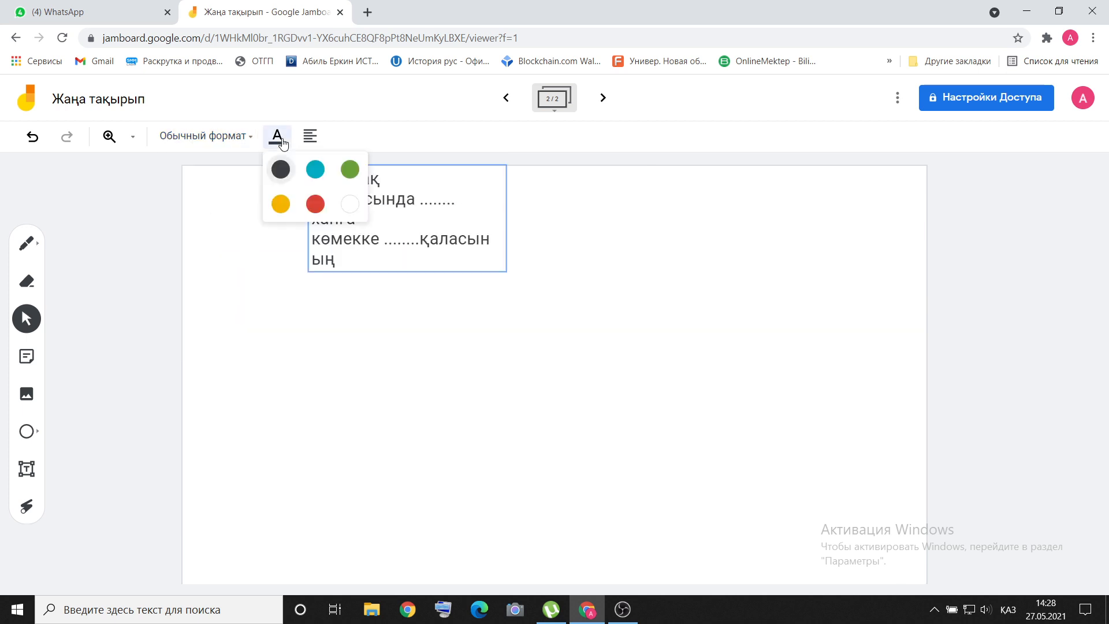
left_click(280, 203)
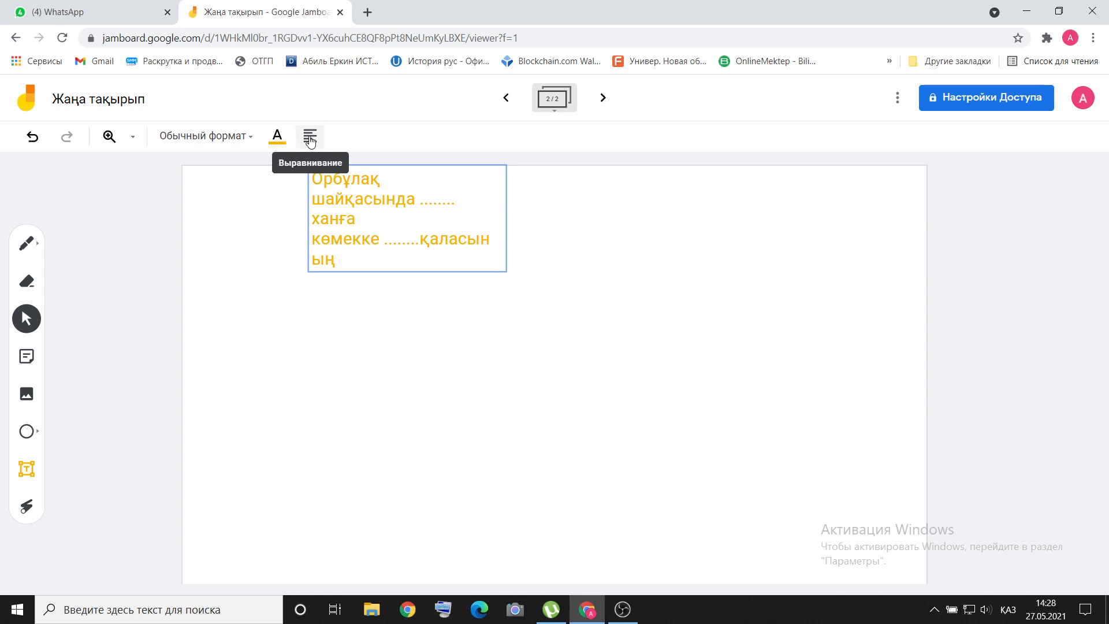
- Try right alignment on the yellow text and settle on centered alignment
left_click(309, 139)
left_click(345, 166)
left_click(312, 140)
left_click(382, 169)
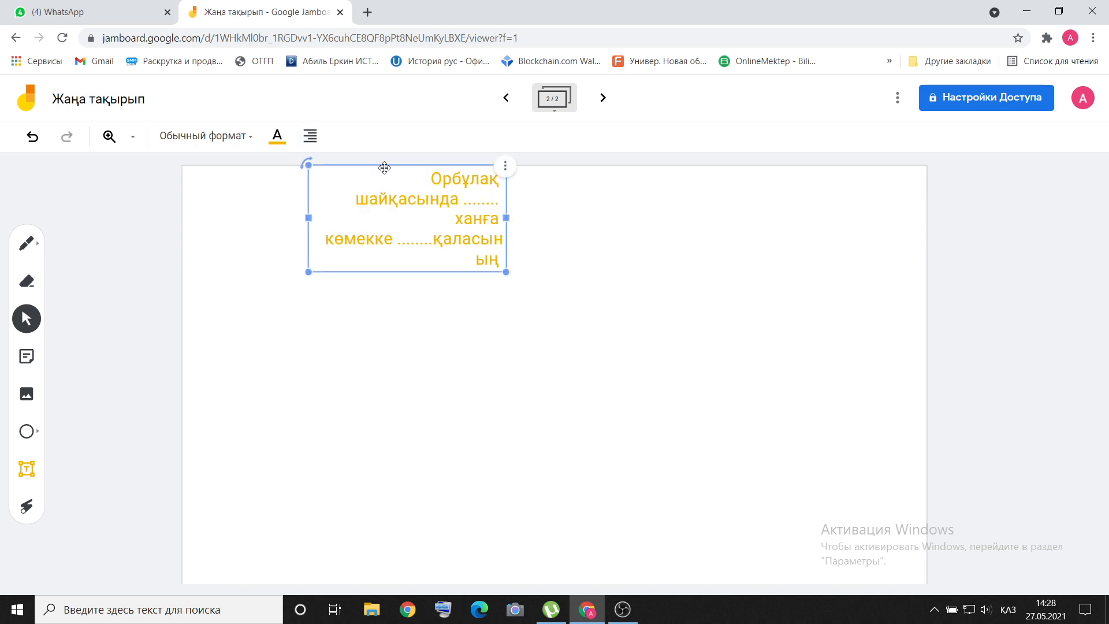
left_click(310, 142)
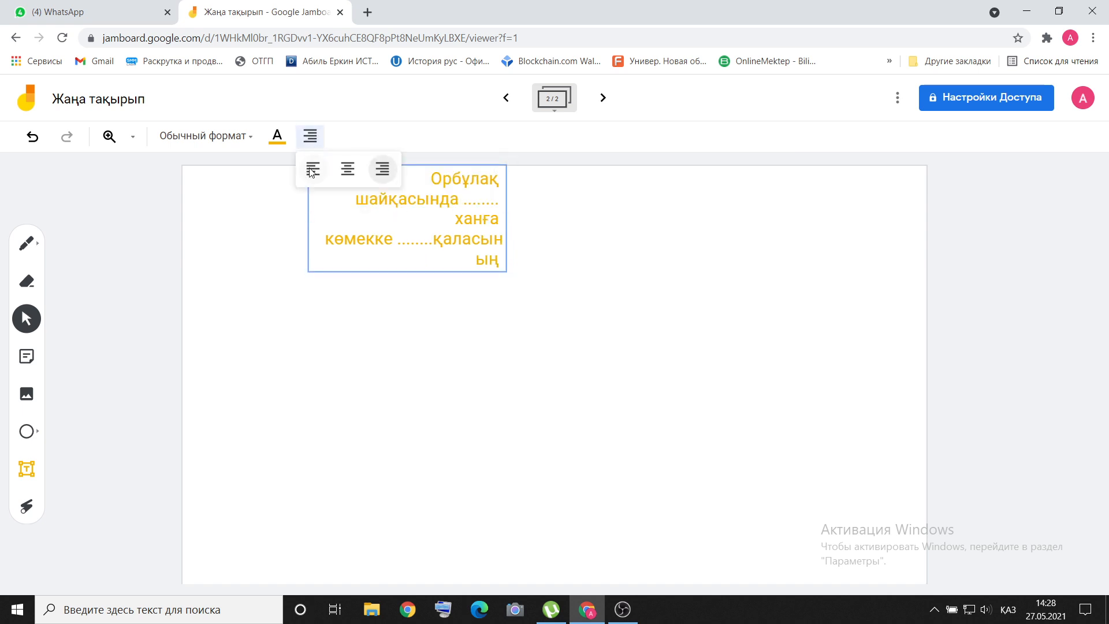
left_click(347, 169)
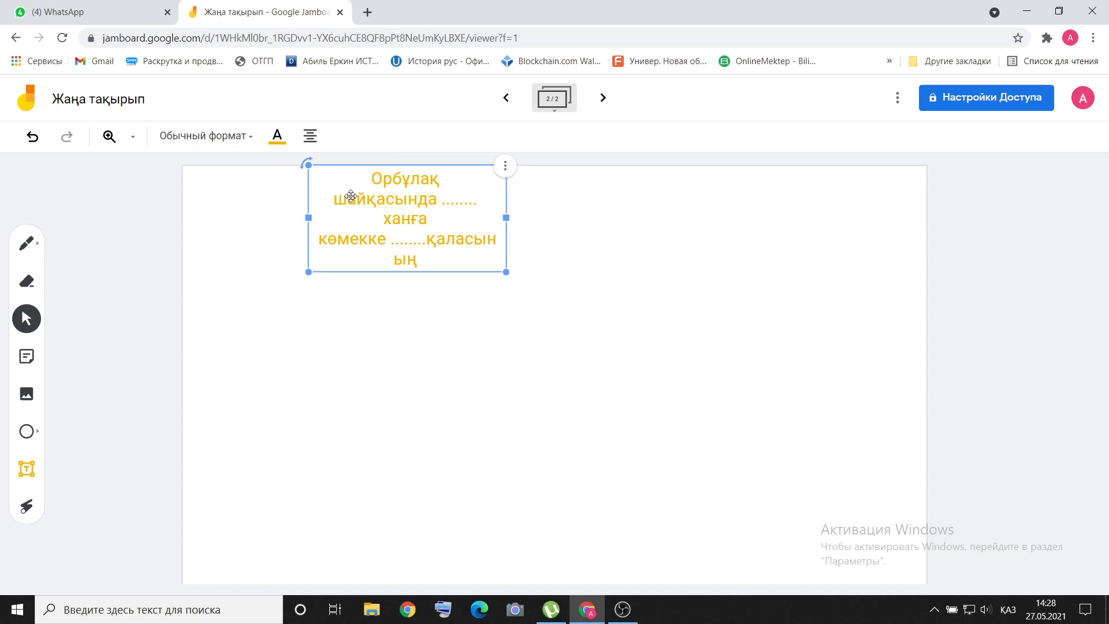
- Move the text box down from the frame's upper edge and enlarge it to about two-thirds of the frame's width
left_click_drag(432, 217, 438, 303)
left_click_drag(512, 359, 656, 544)
left_click(804, 397)
left_click(690, 433)
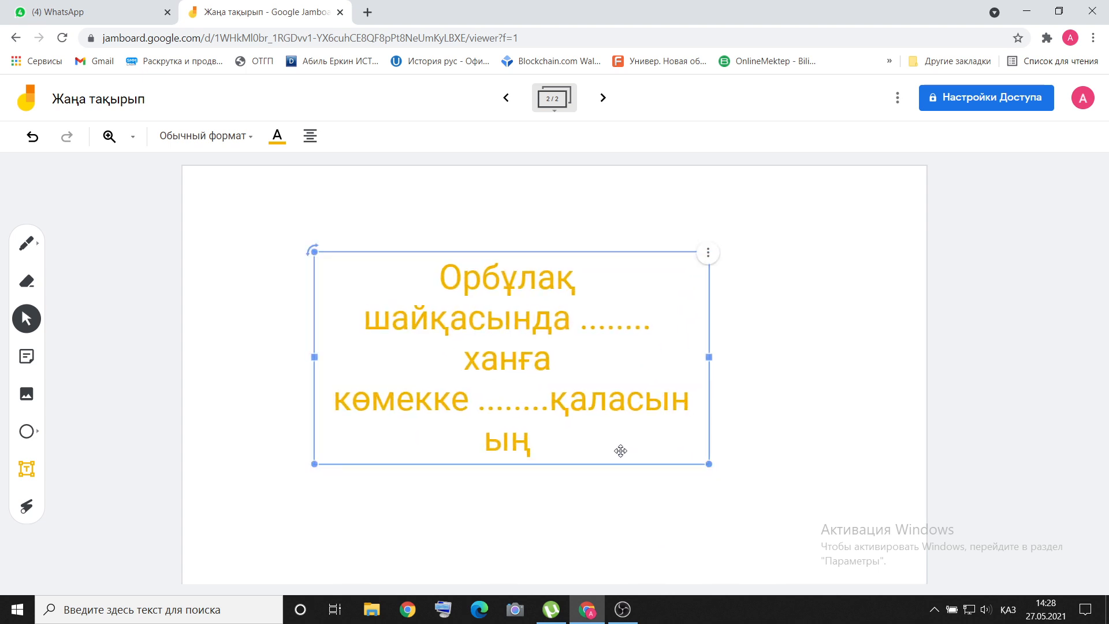
left_click_drag(709, 464, 769, 587)
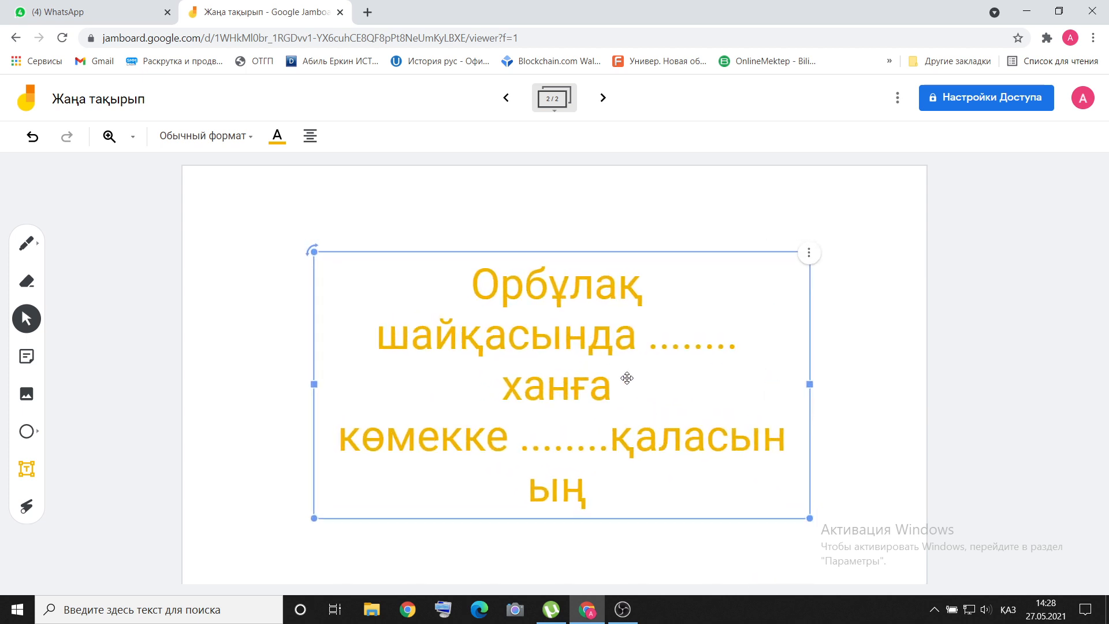
- Handwrite the khan's name over the first dotted gap in the yellow sentence with the blue pen
left_click(27, 243)
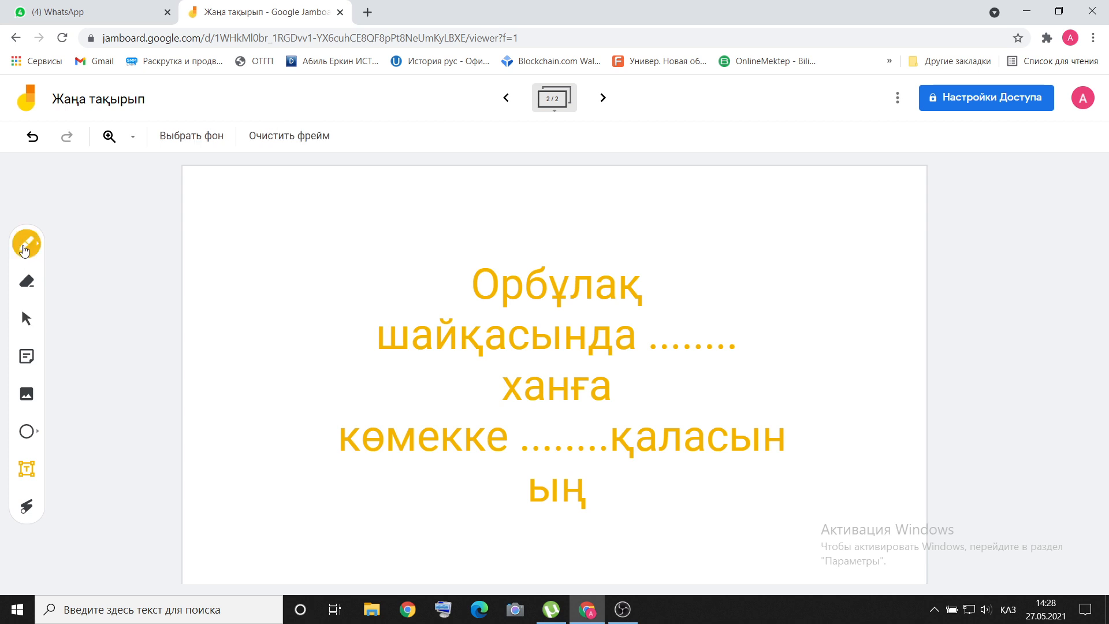
left_click(26, 243)
left_click(68, 243)
left_click(103, 280)
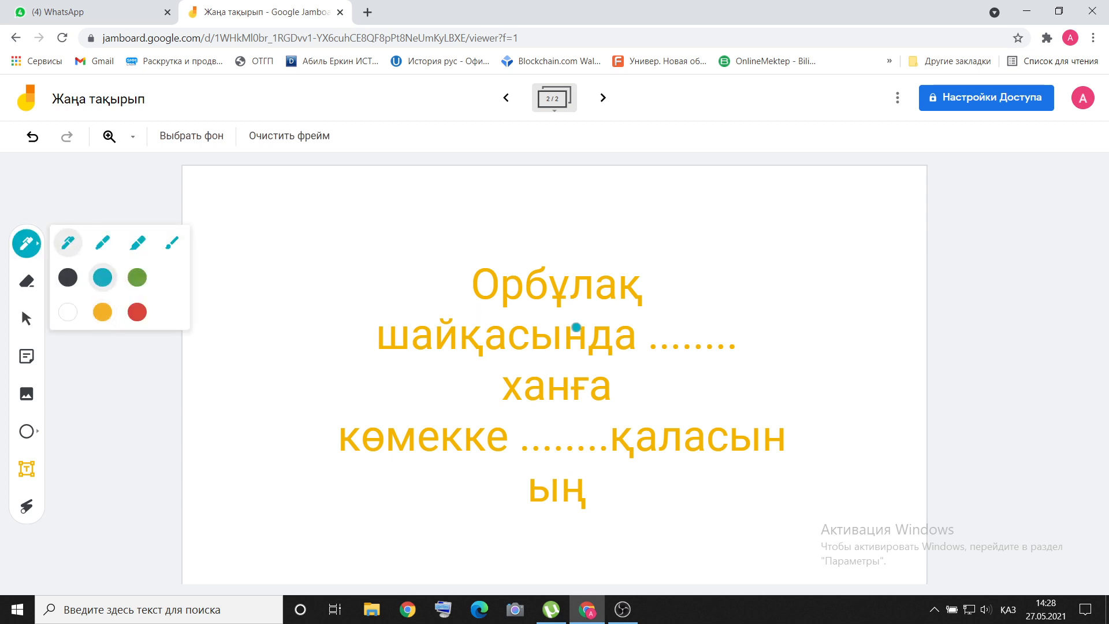
mouse_move(657, 324)
left_mouse_down()
mouse_move(693, 328)
mouse_move(700, 342)
mouse_move(744, 331)
mouse_move(750, 344)
mouse_move(792, 324)
mouse_move(794, 345)
mouse_move(815, 324)
mouse_move(836, 328)
mouse_move(853, 354)
mouse_move(862, 338)
left_mouse_up()
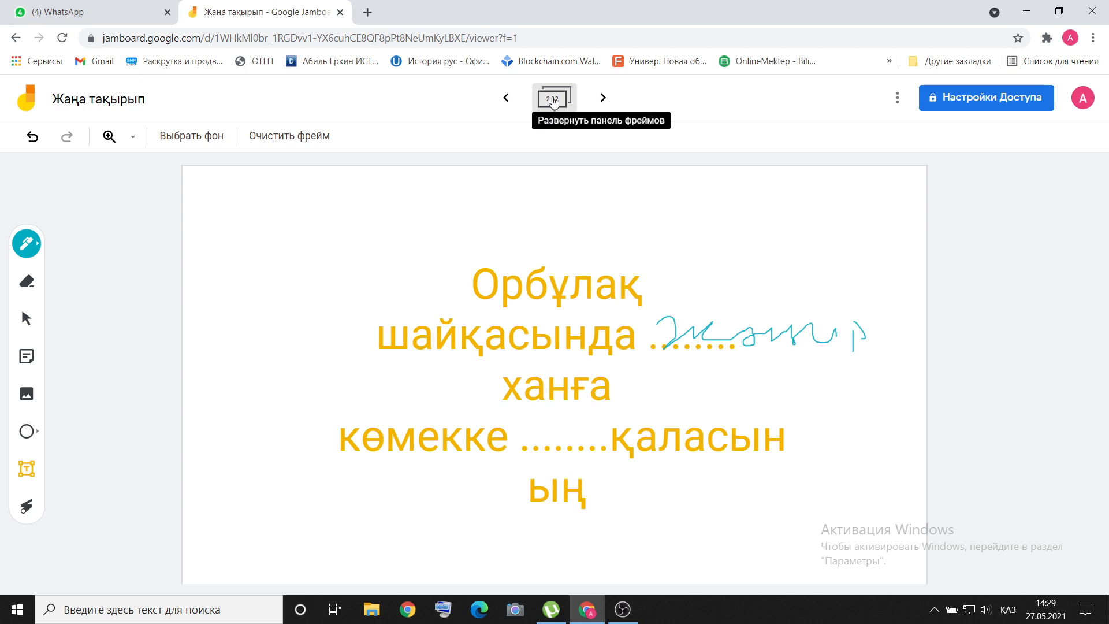
- Insert one blank frame before the yellow sentence's frame and another after it
left_click(554, 100)
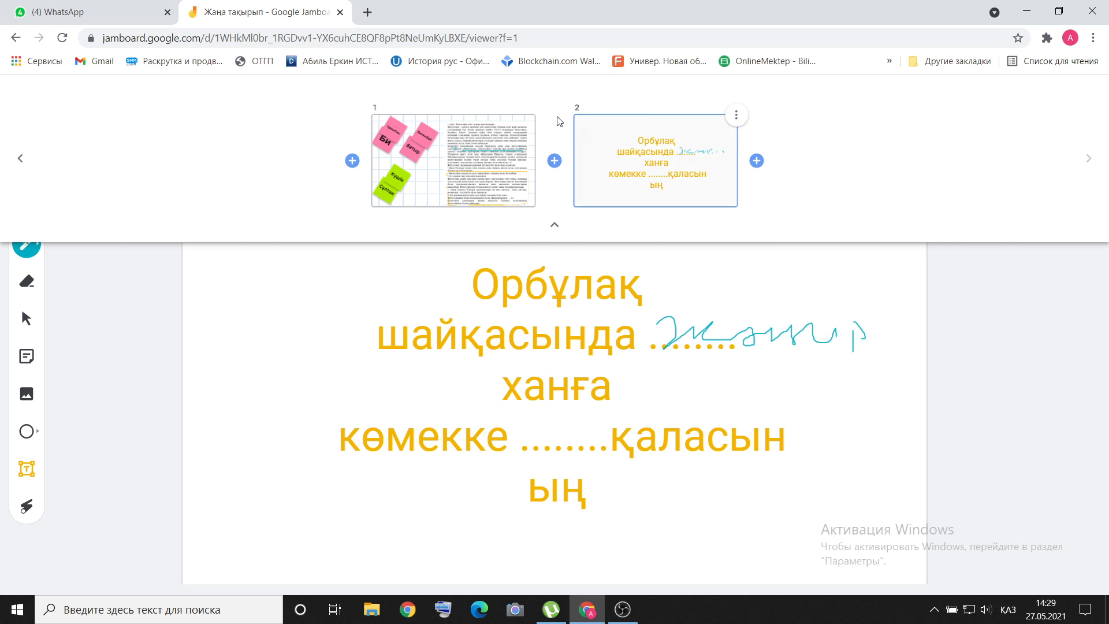
left_click(554, 160)
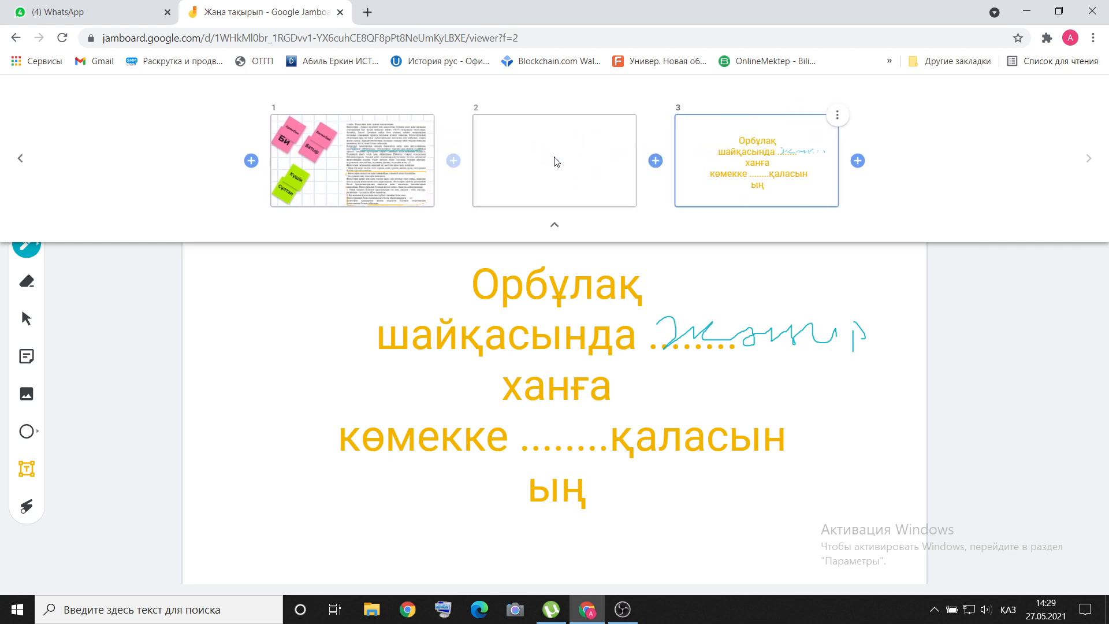
left_click(858, 161)
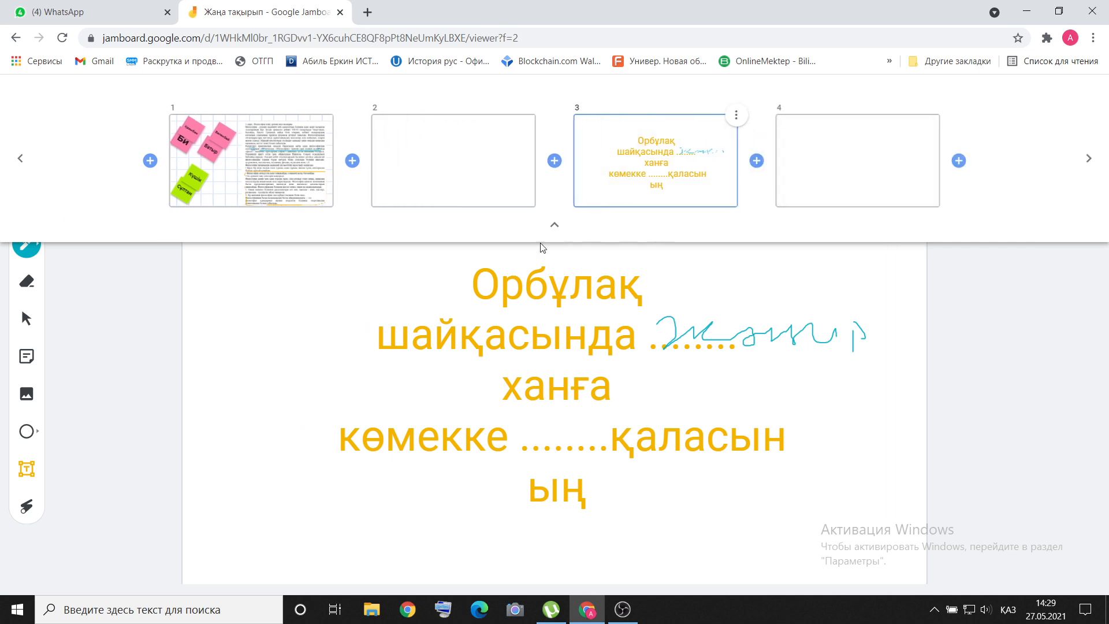
- Leave the Jam for the browser's new tab page and open Google Drive from the Google apps
left_click(15, 38)
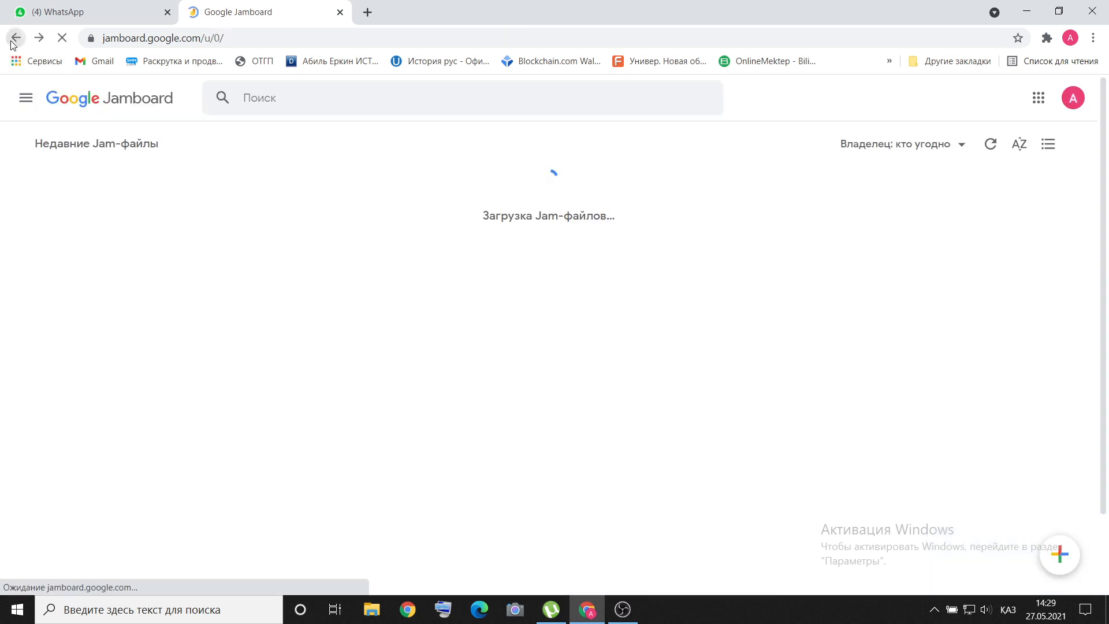
left_click(15, 37)
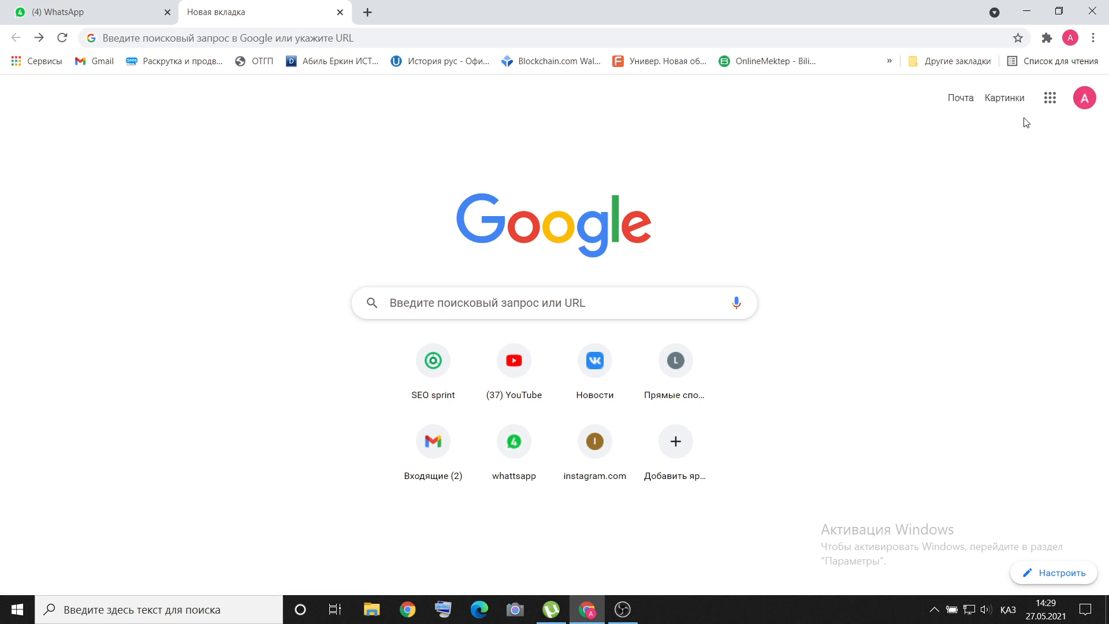
left_click(1050, 98)
scroll(983, 314, "down", 10)
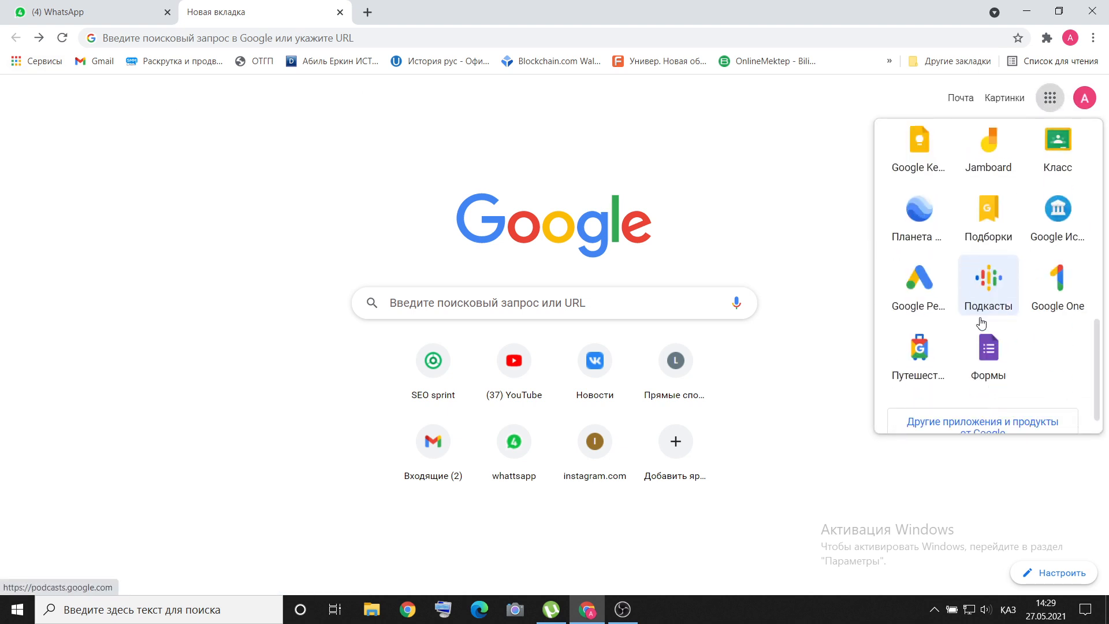
scroll(981, 322, "up", 4)
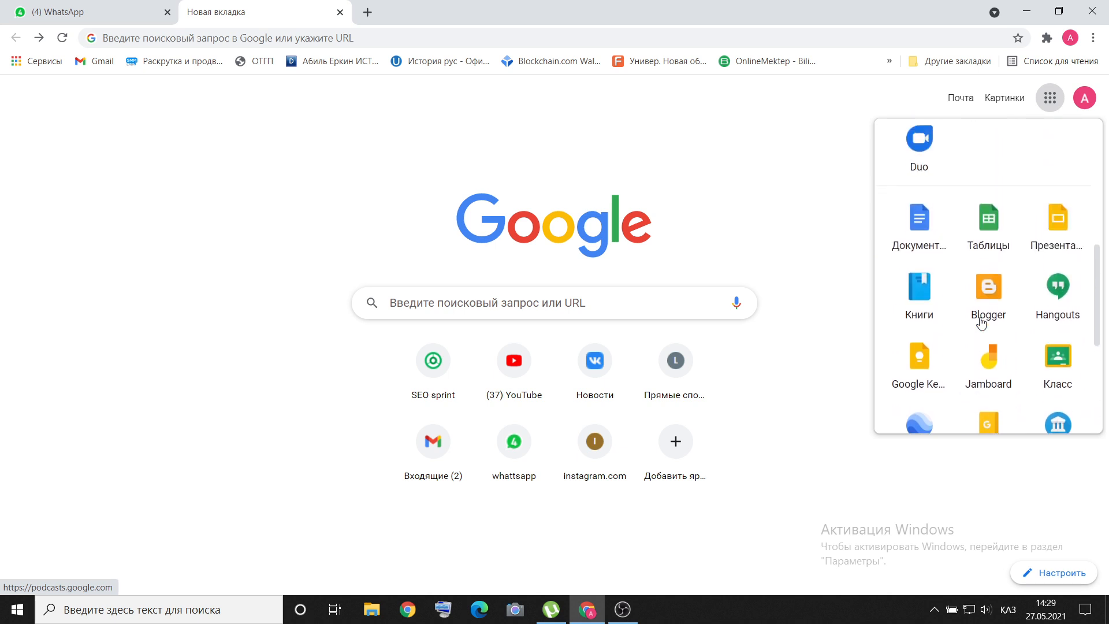
scroll(981, 324, "down", 1)
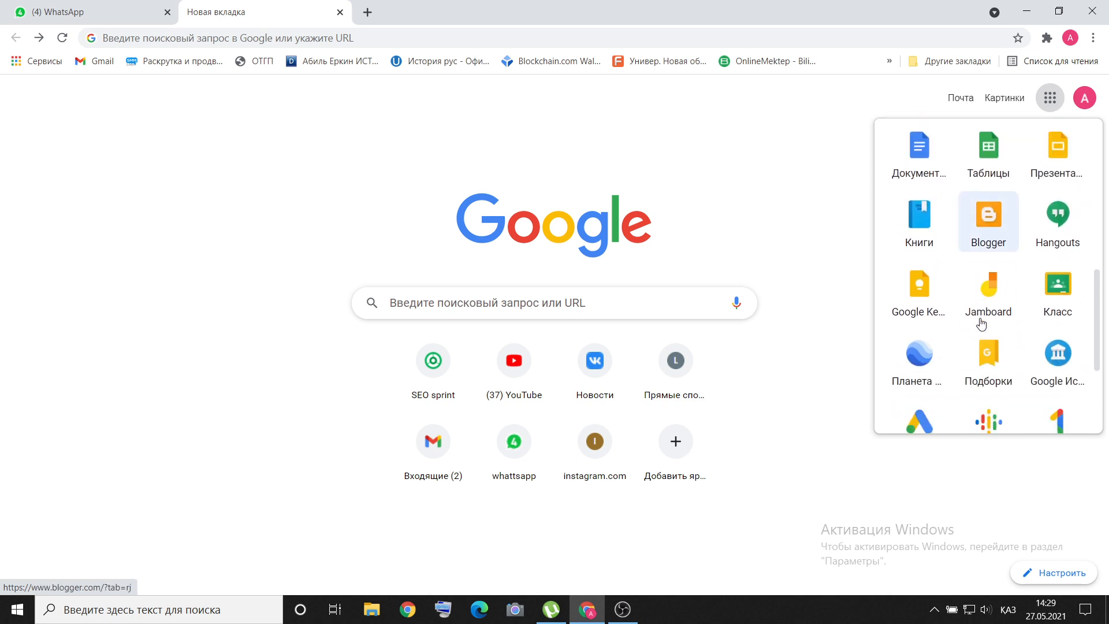
scroll(981, 325, "up", 3)
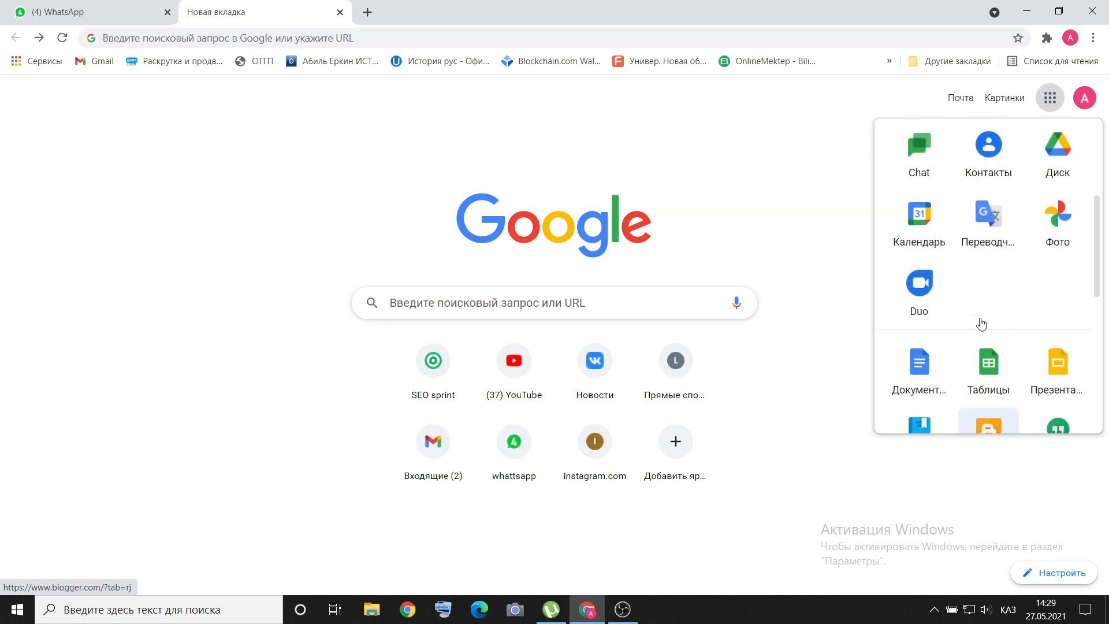
left_click(1055, 149)
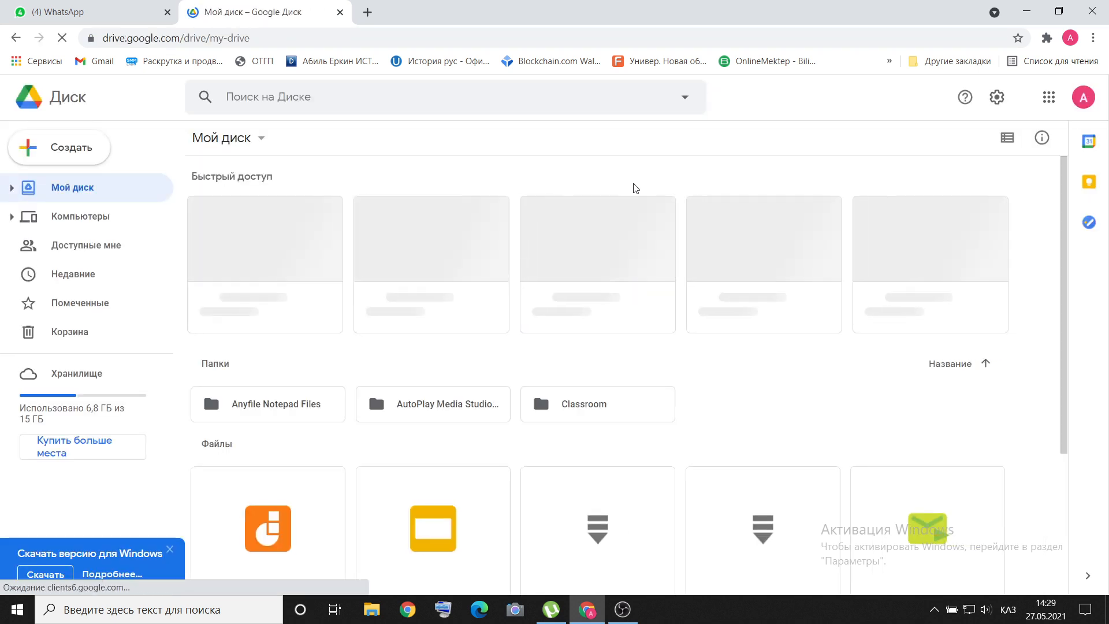
- Reopen the "Жаңа тақырып" Jam from Drive and check its frames in the overview
left_click(291, 240)
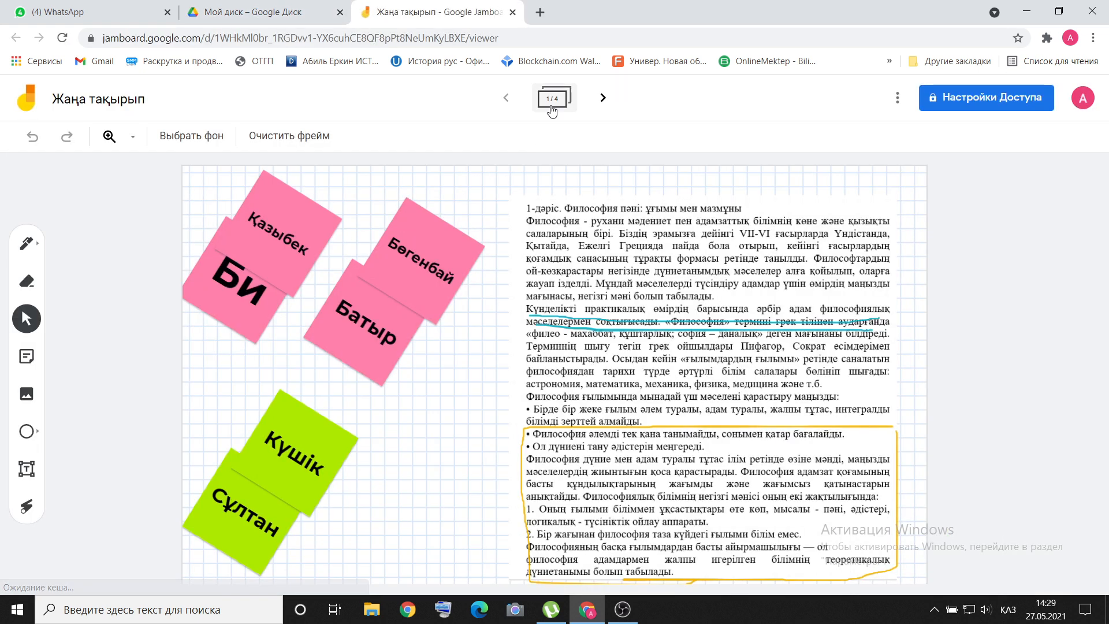
left_click(552, 100)
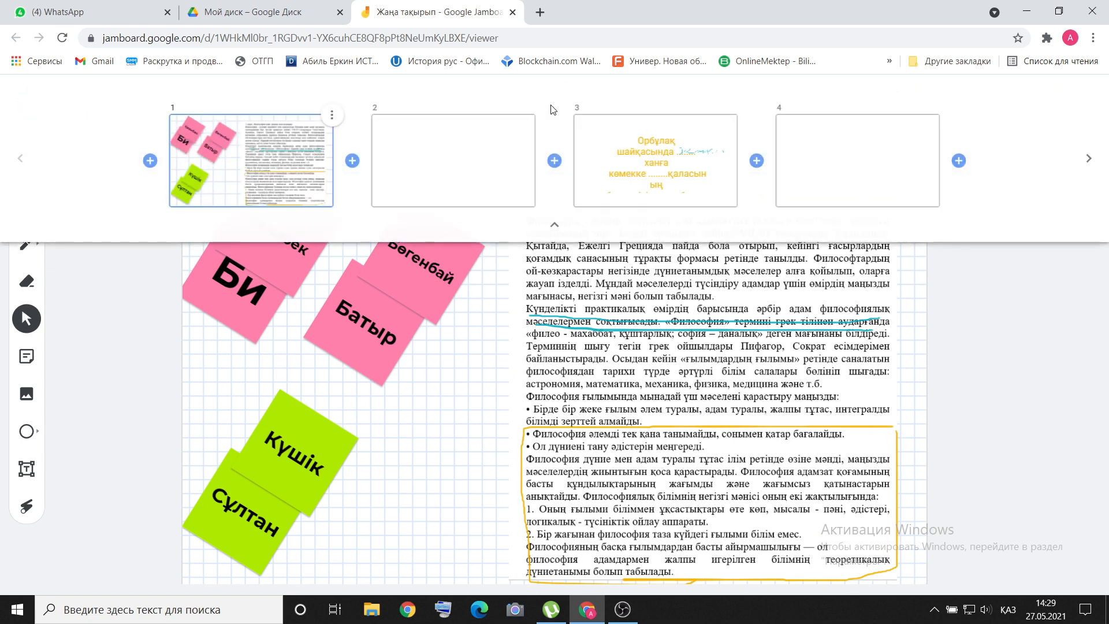
left_click(454, 356)
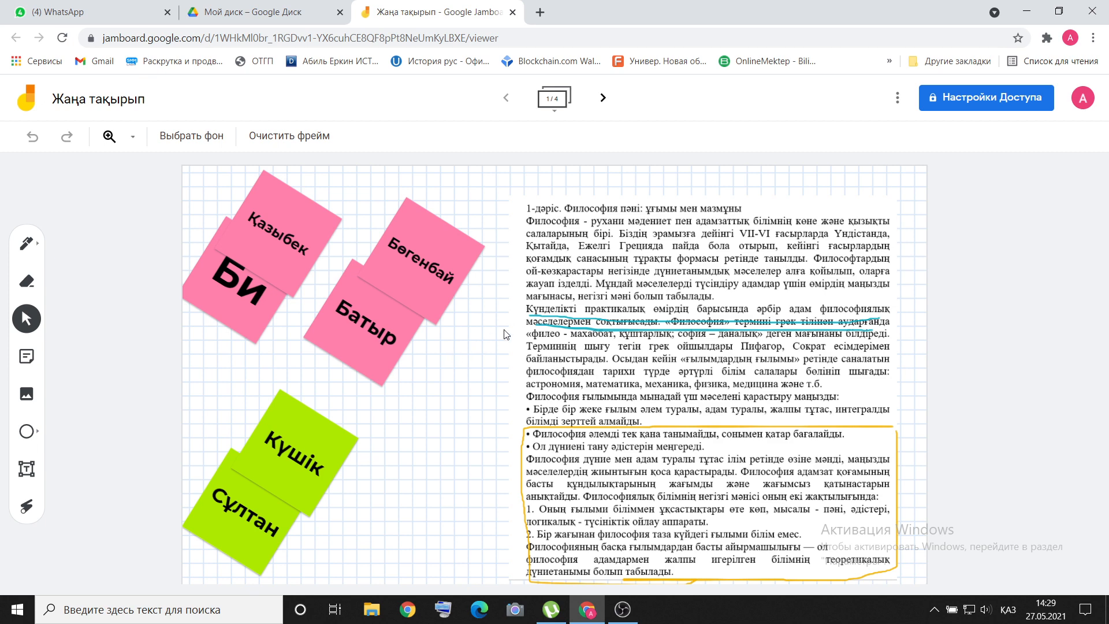
- Open the Jam's access settings, copy its link, and allow access to everyone who has the link
left_click(957, 98)
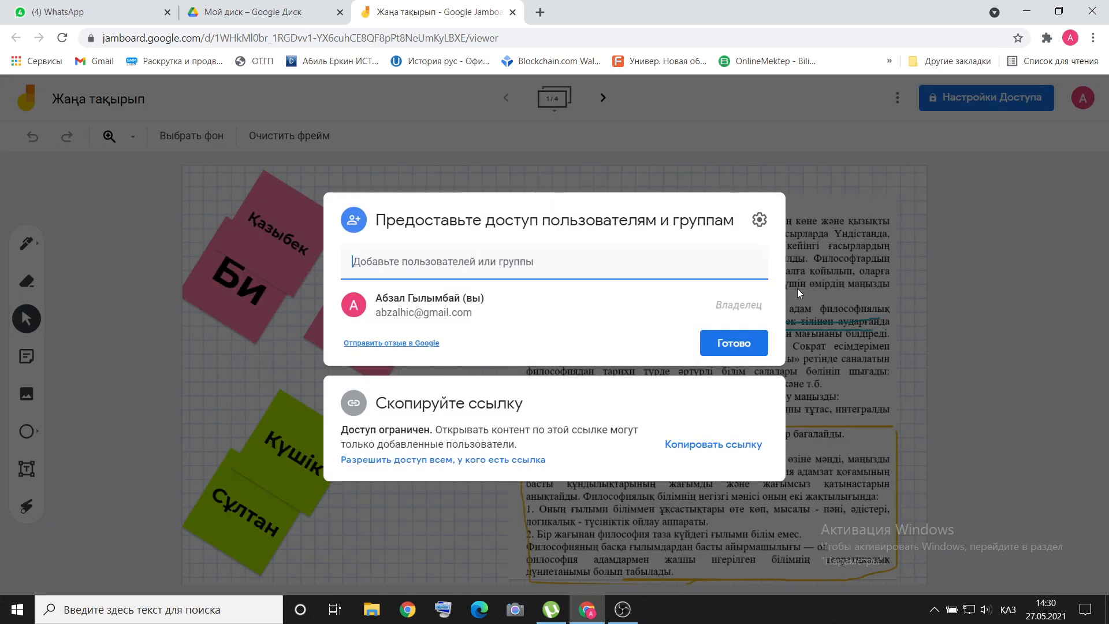
left_click(702, 446)
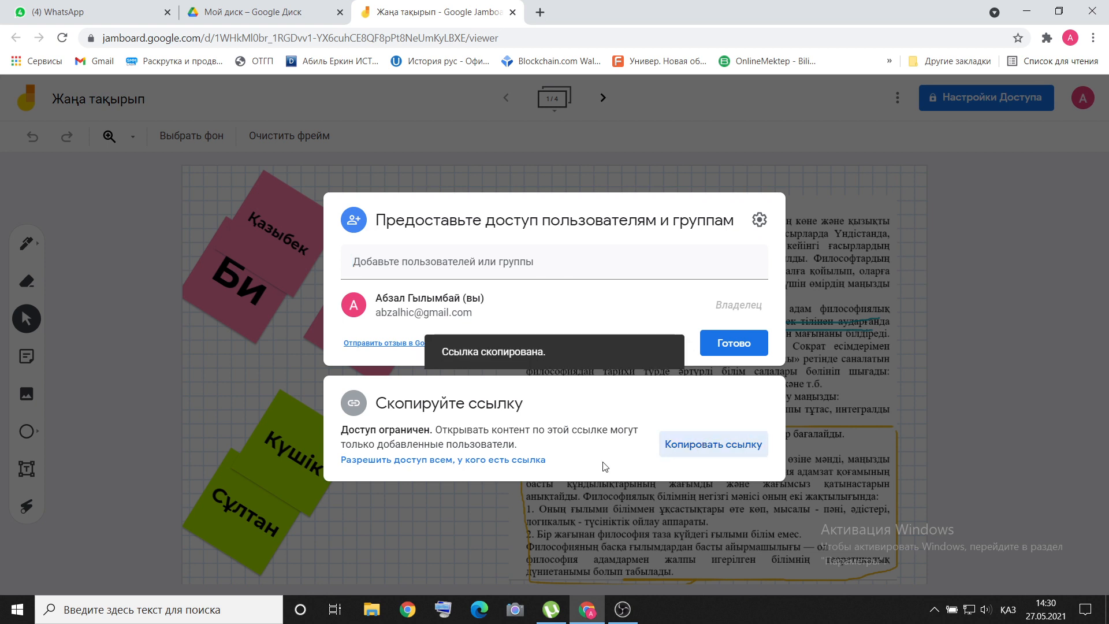
left_click(499, 466)
left_click(659, 396)
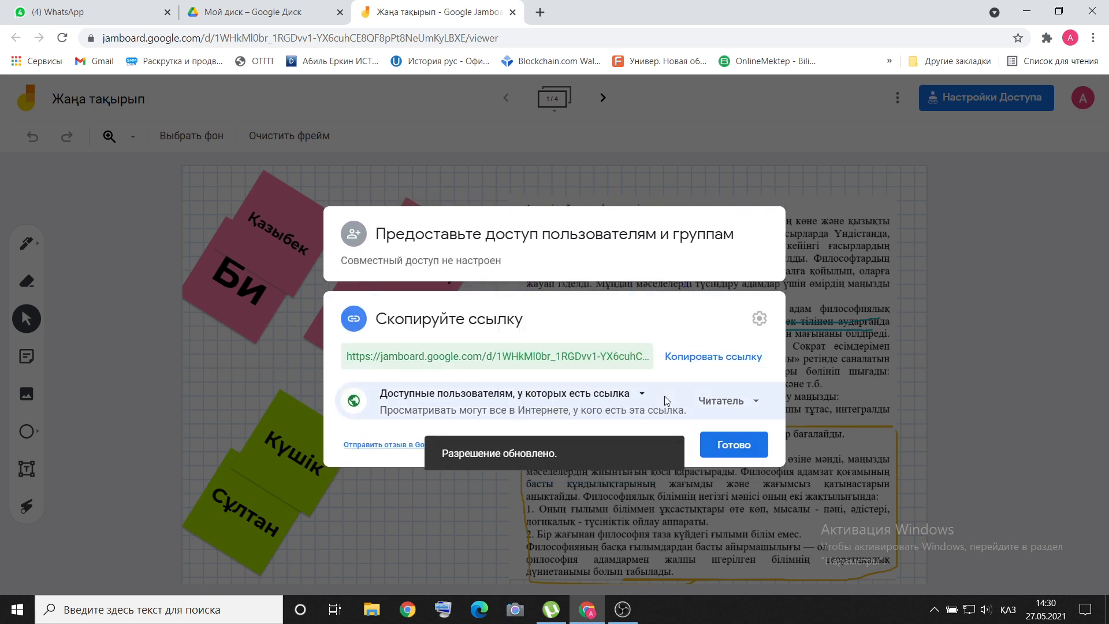
- Set the link's access role to "Редактор", copy the sharing link, and finish the access settings
left_click(755, 406)
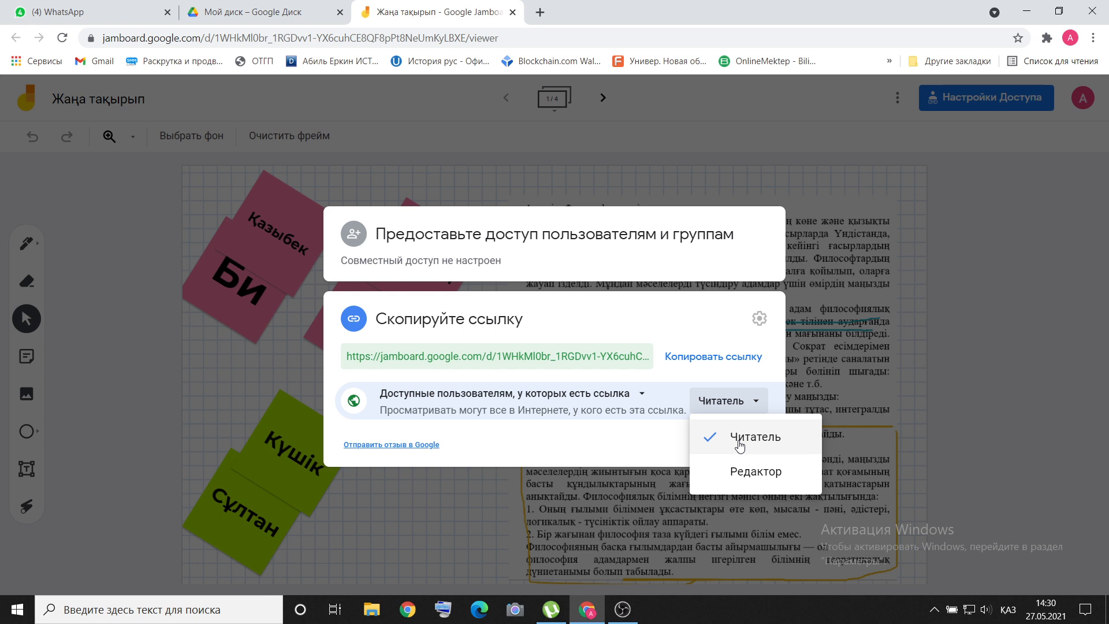
left_click(740, 472)
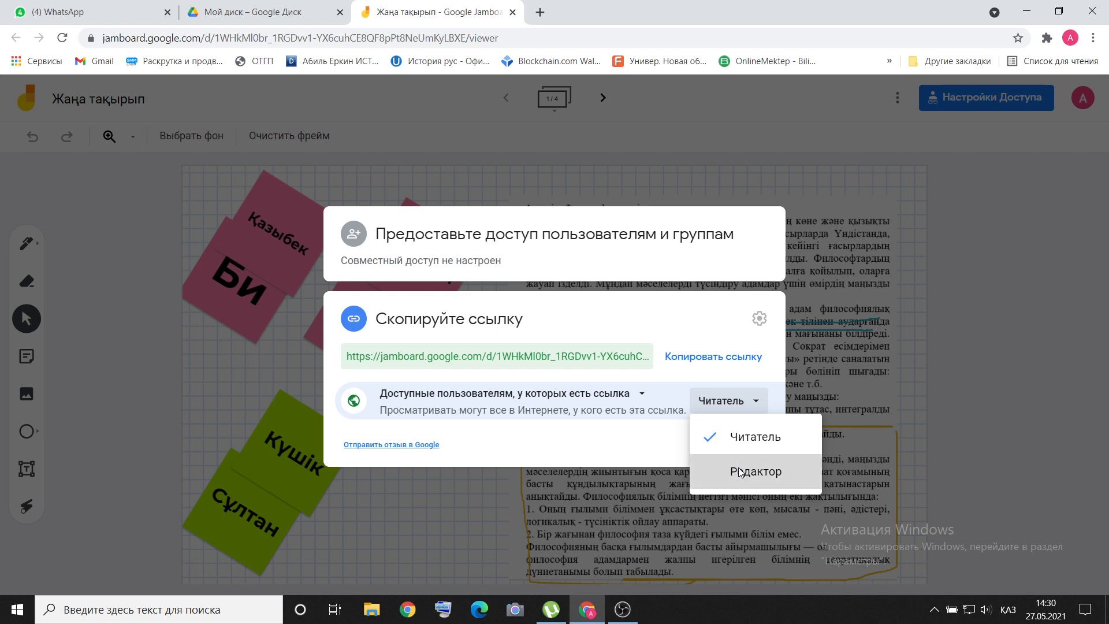
left_click(717, 358)
left_click(734, 448)
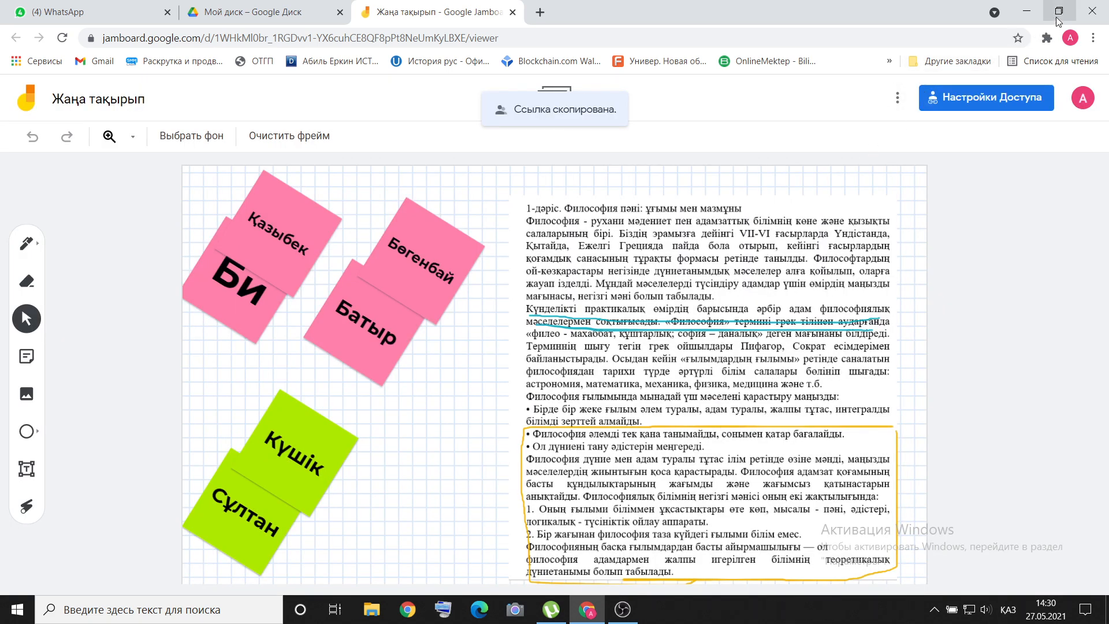
- Restore the Jam's browser window to a smaller size and open a new incognito window
left_click(1057, 18)
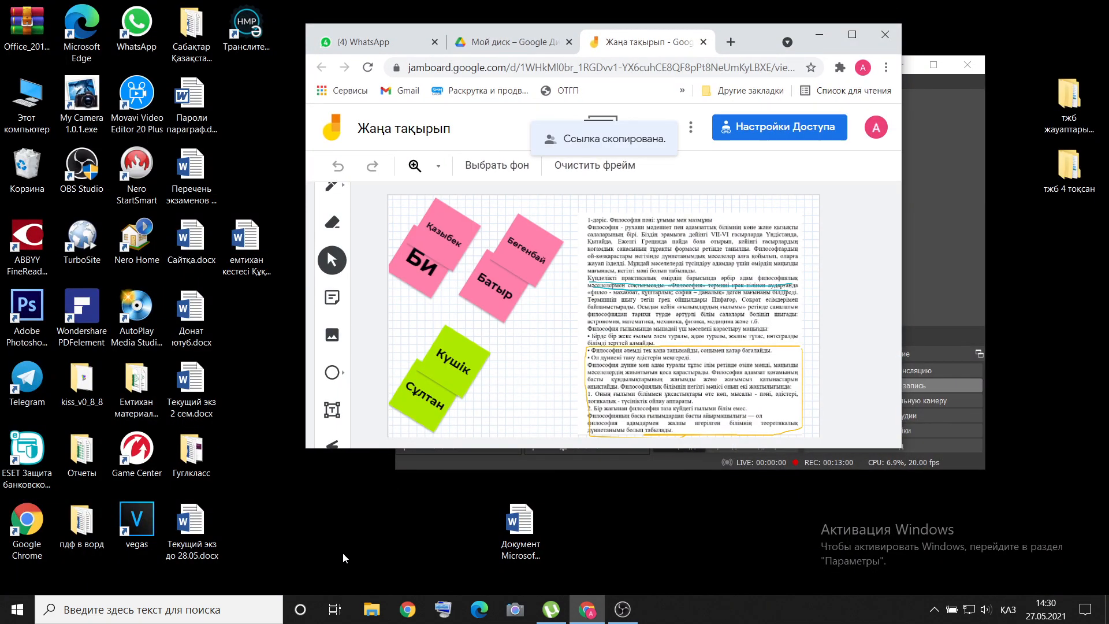
left_click(408, 609)
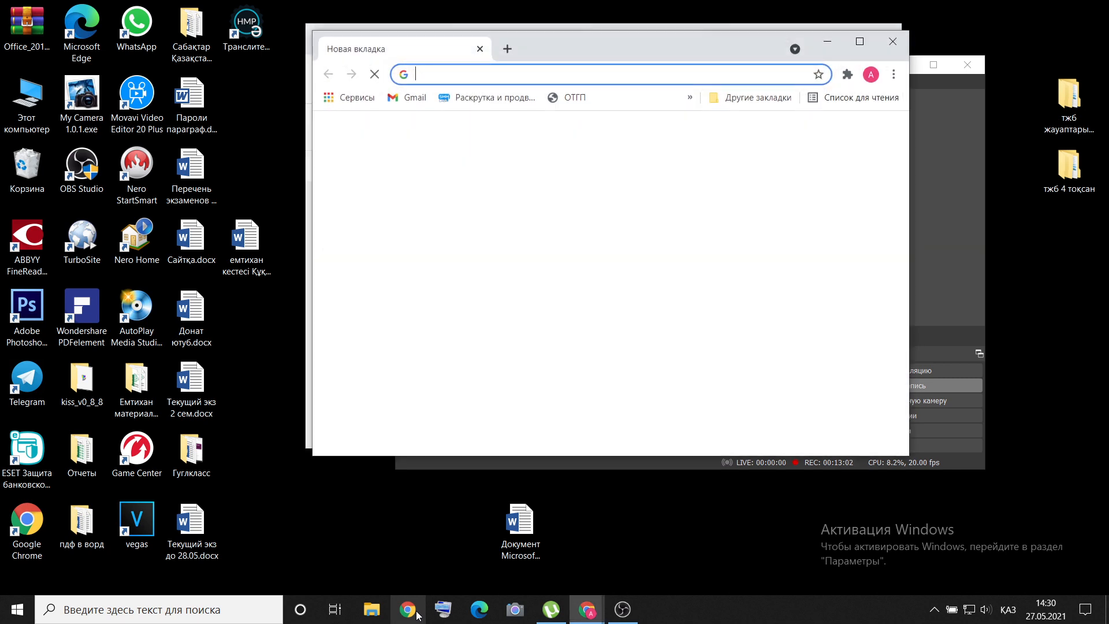
left_click(894, 74)
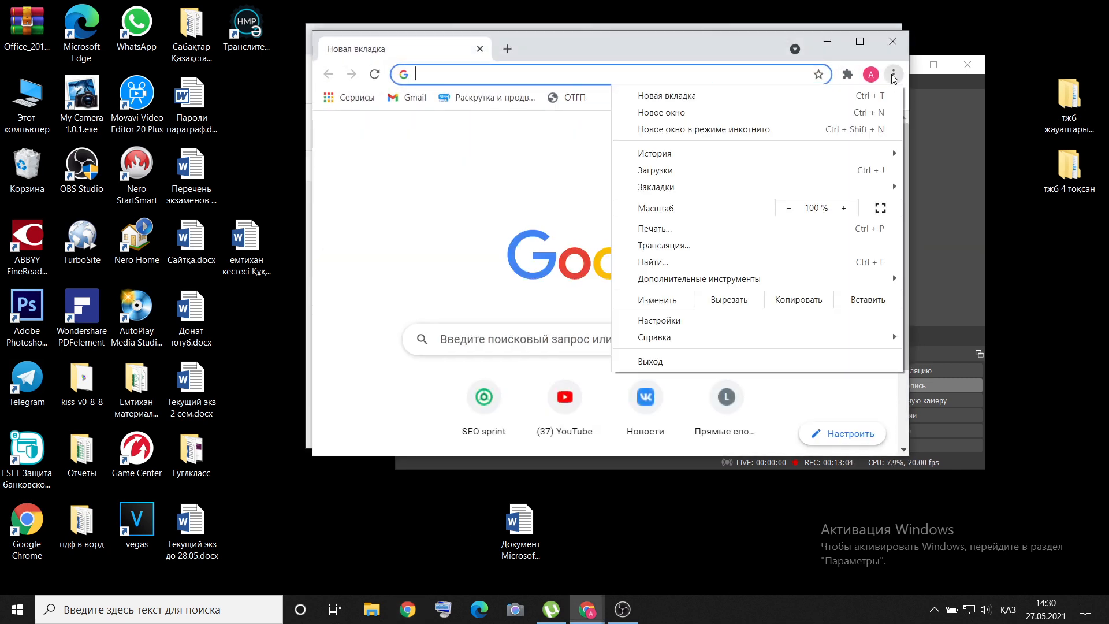
left_click(800, 129)
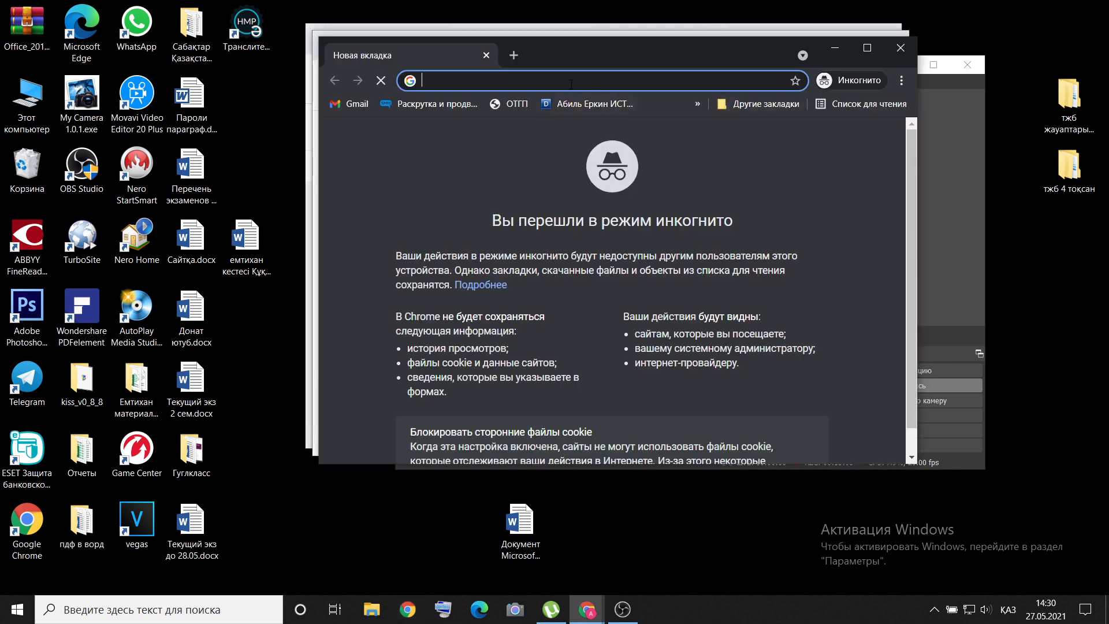
- Load the copied Jam link in the incognito window
right_click(555, 80)
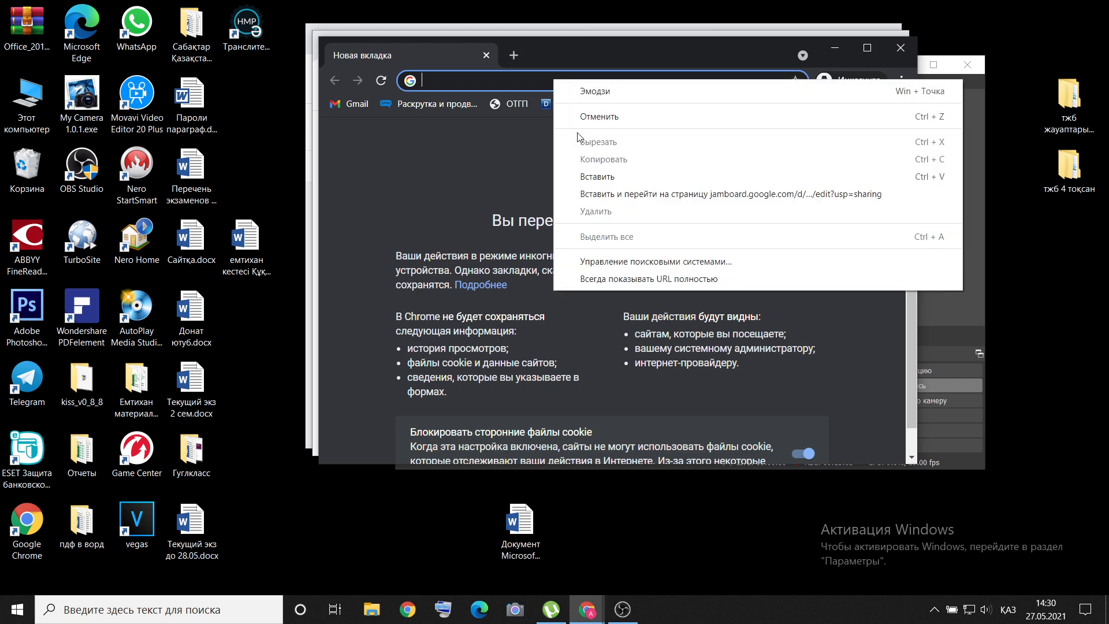
left_click(592, 176)
key("Return")
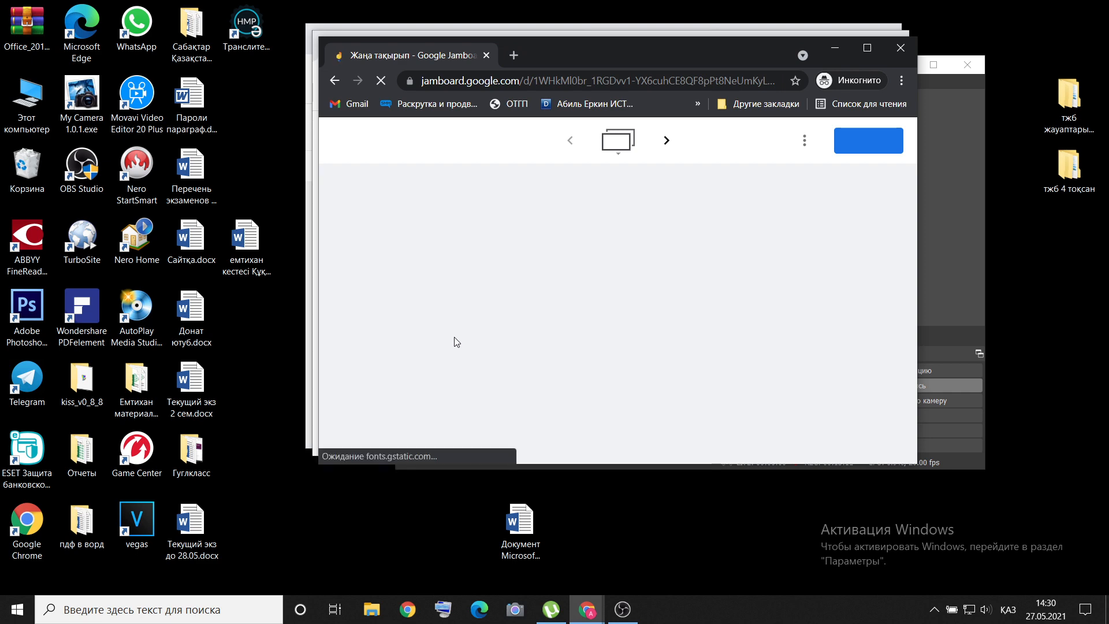
- Arrange the owner's Jam window and the incognito Jam window side by side without overlap
left_click_drag(618, 57, 825, 216)
left_click_drag(702, 52, 358, 141)
left_click(540, 141)
left_click_drag(745, 56, 387, 97)
left_click_drag(802, 206, 800, 79)
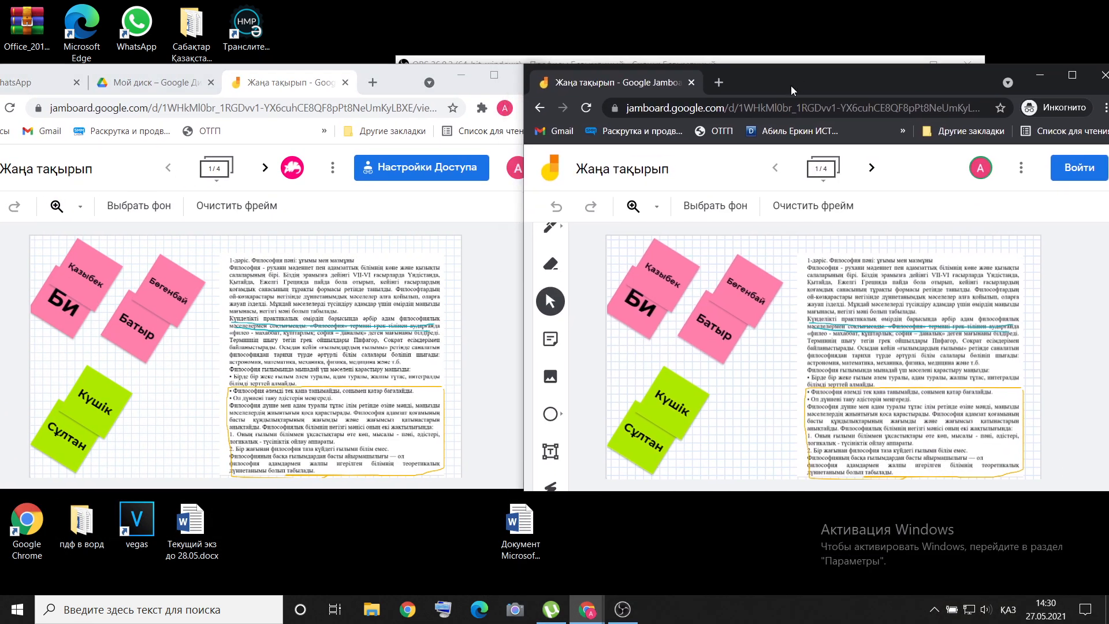
left_click_drag(404, 87, 393, 87)
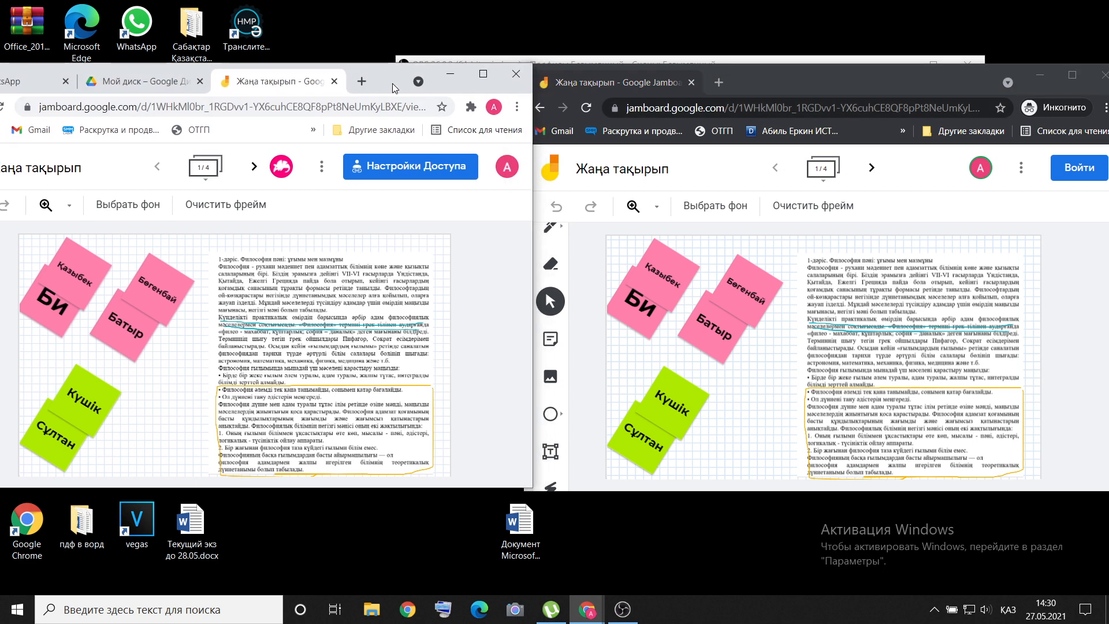
left_click_drag(832, 89, 851, 84)
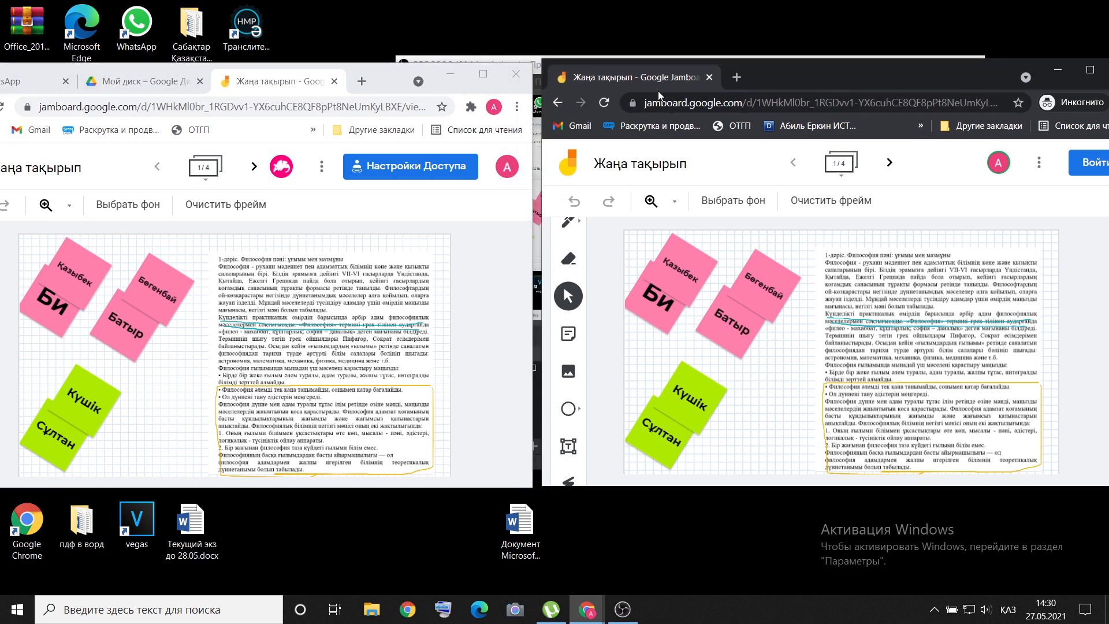
left_click_drag(439, 88, 455, 88)
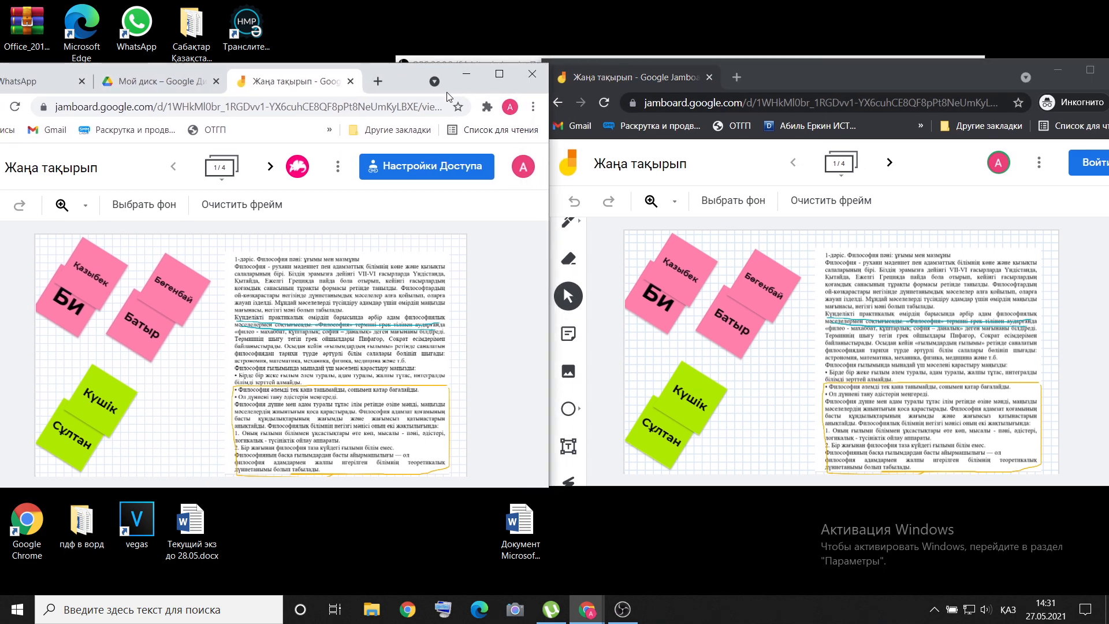
- Switch the owner's Jam window to the blank frame 2 and collapse the frames overview
left_click(227, 168)
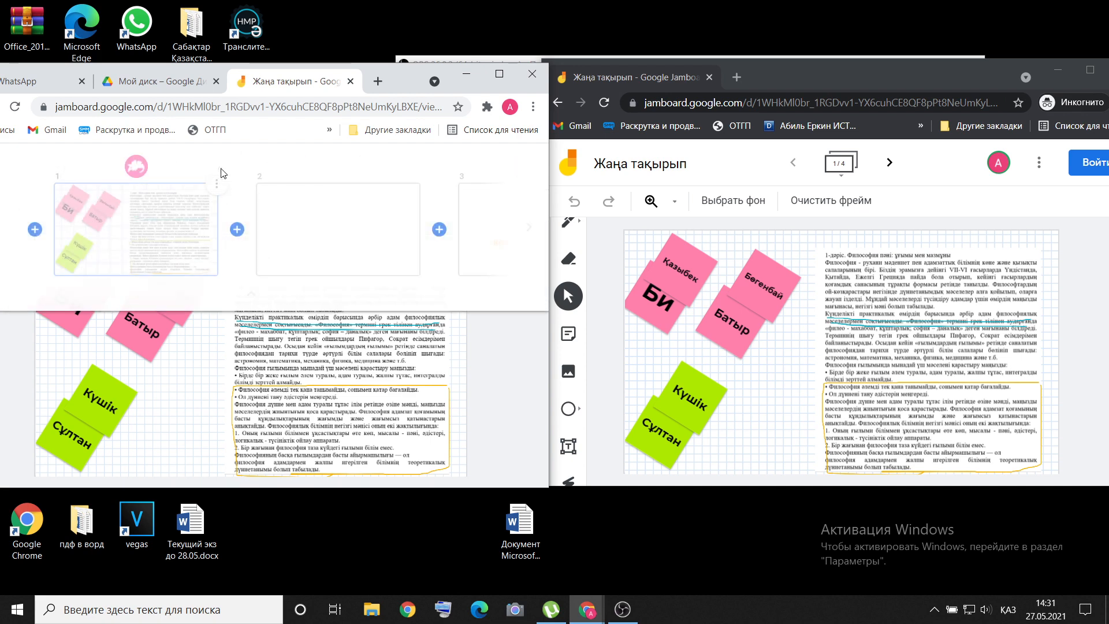
left_click(319, 241)
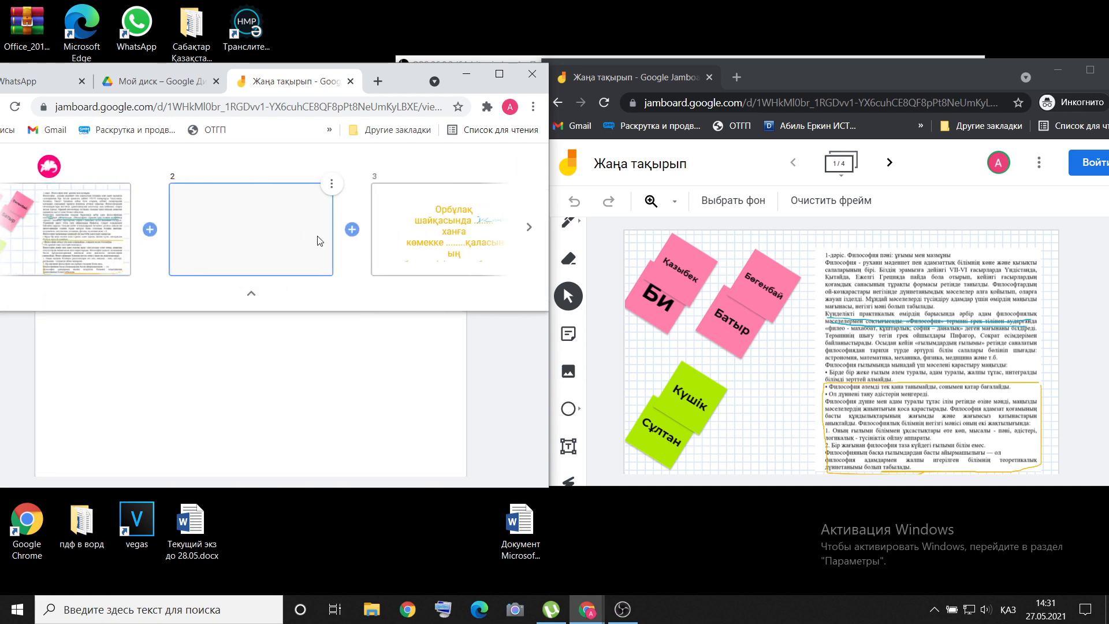
left_click(274, 336)
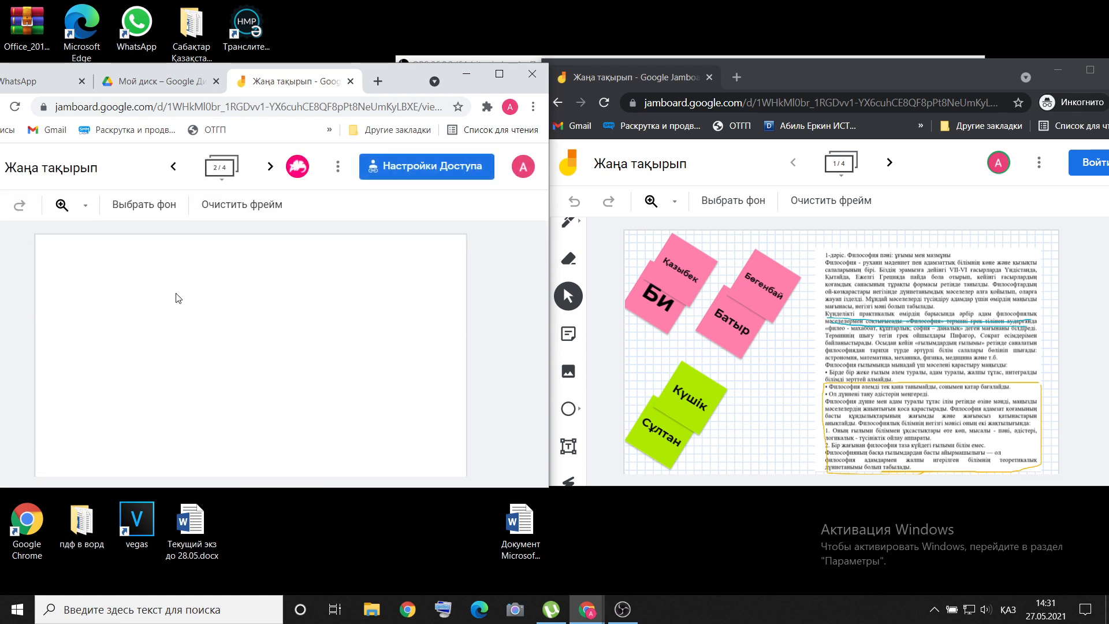
- Move the owner's Jam window until its whole toolbar is visible and set the drawing tool to a blue highlighter
left_click_drag(404, 82, 461, 59)
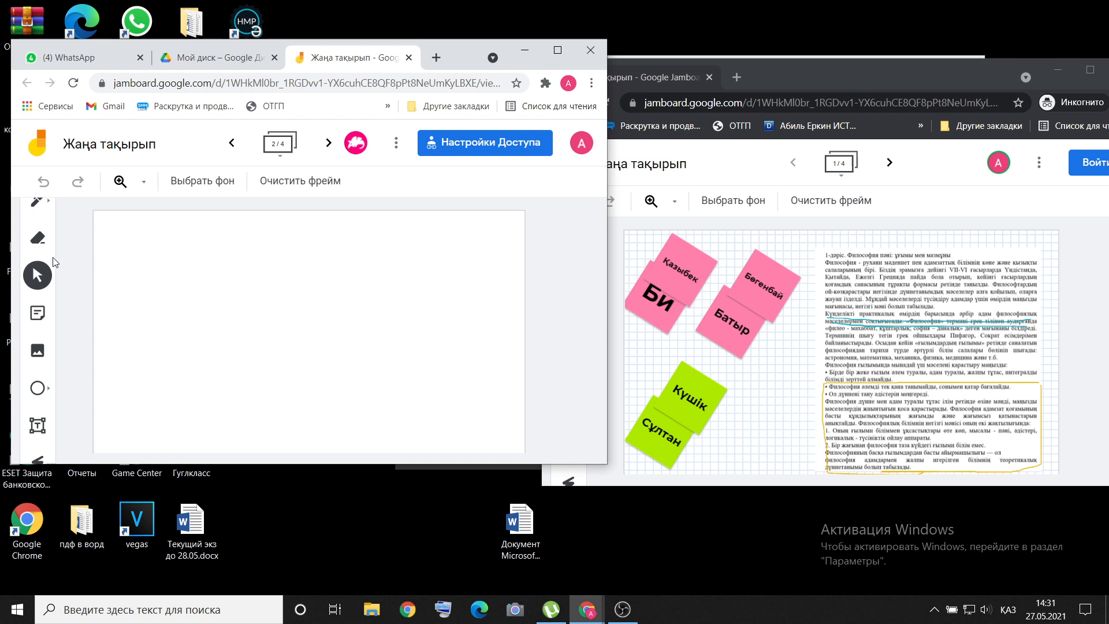
left_click(39, 206)
left_click(149, 203)
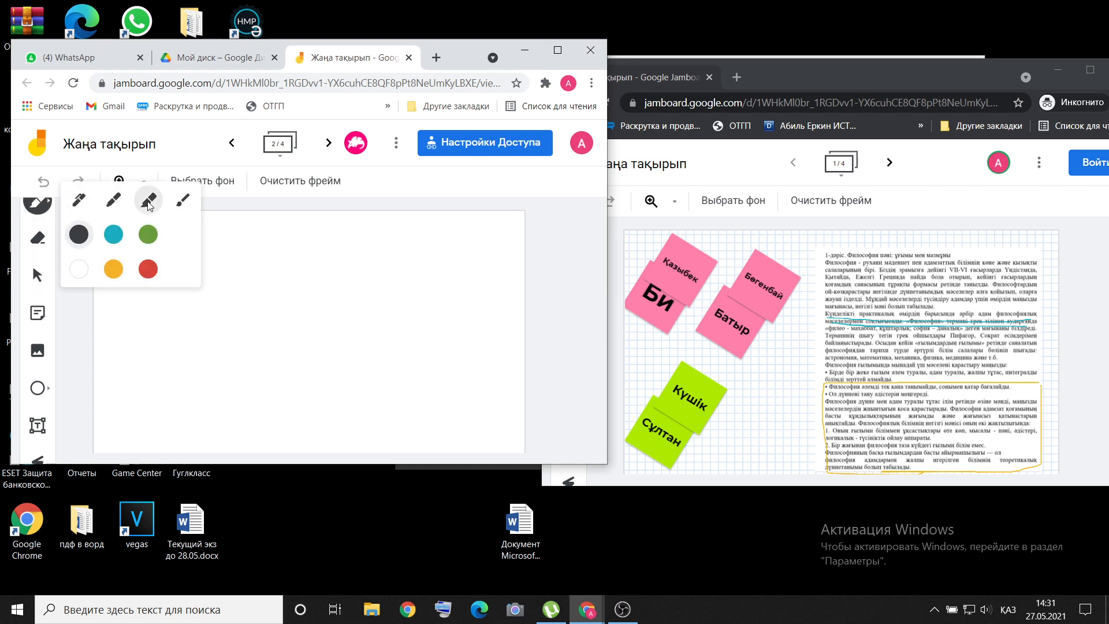
left_click(113, 237)
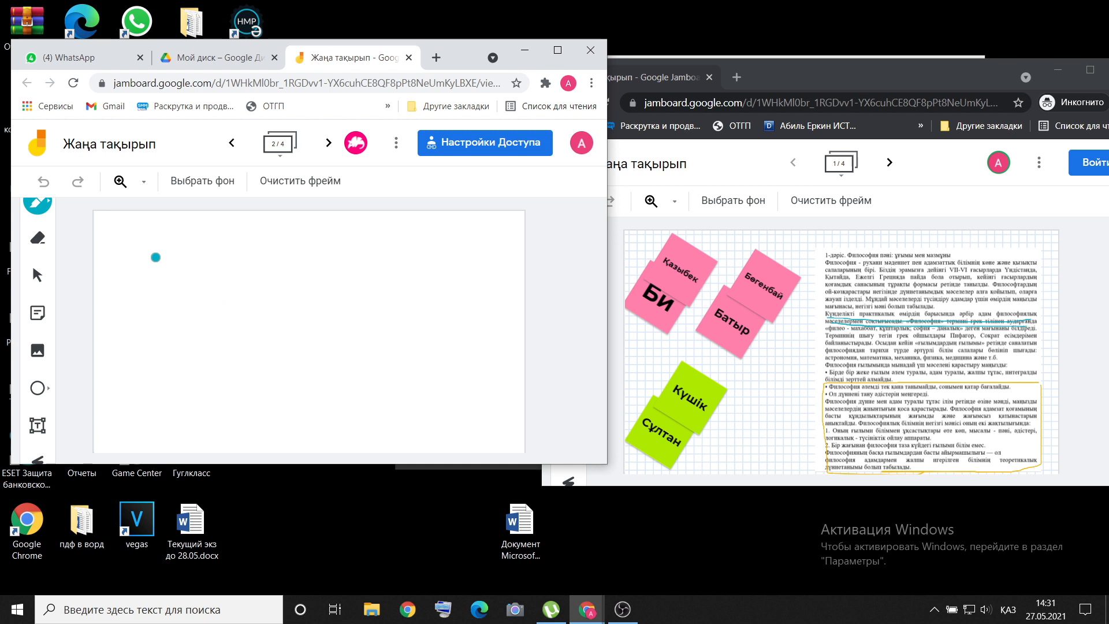
- Add an enlarged text box on frame 2 of the owner's Jam reading "Төмендегі мәтінді оқып сұраққа жауапбер."
left_click(37, 426)
left_click(210, 287)
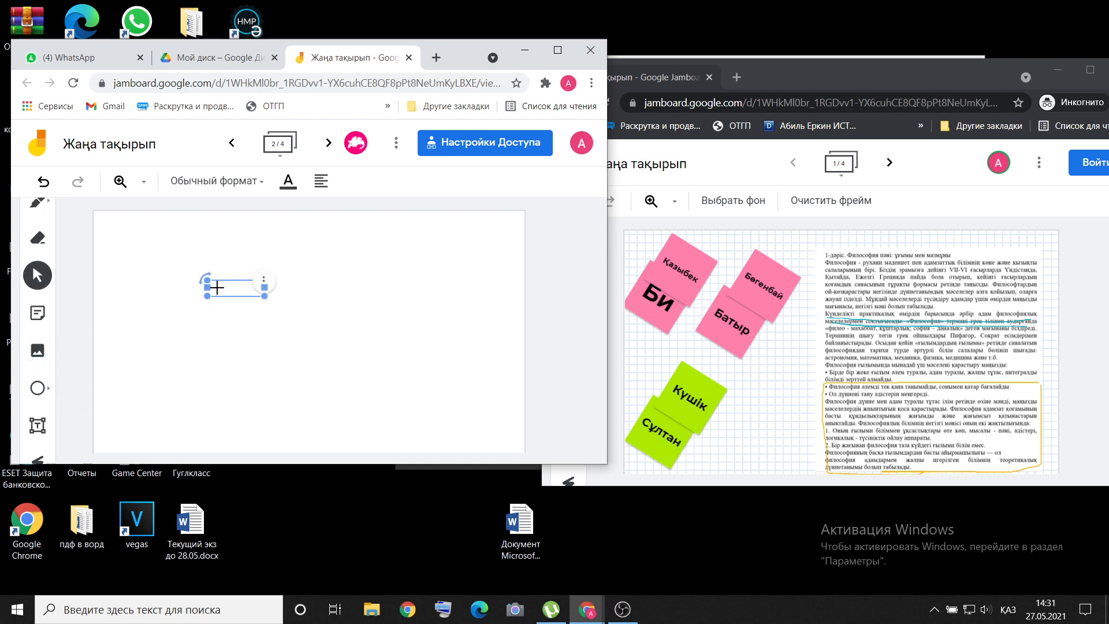
left_click_drag(263, 296, 335, 314)
left_click(245, 302)
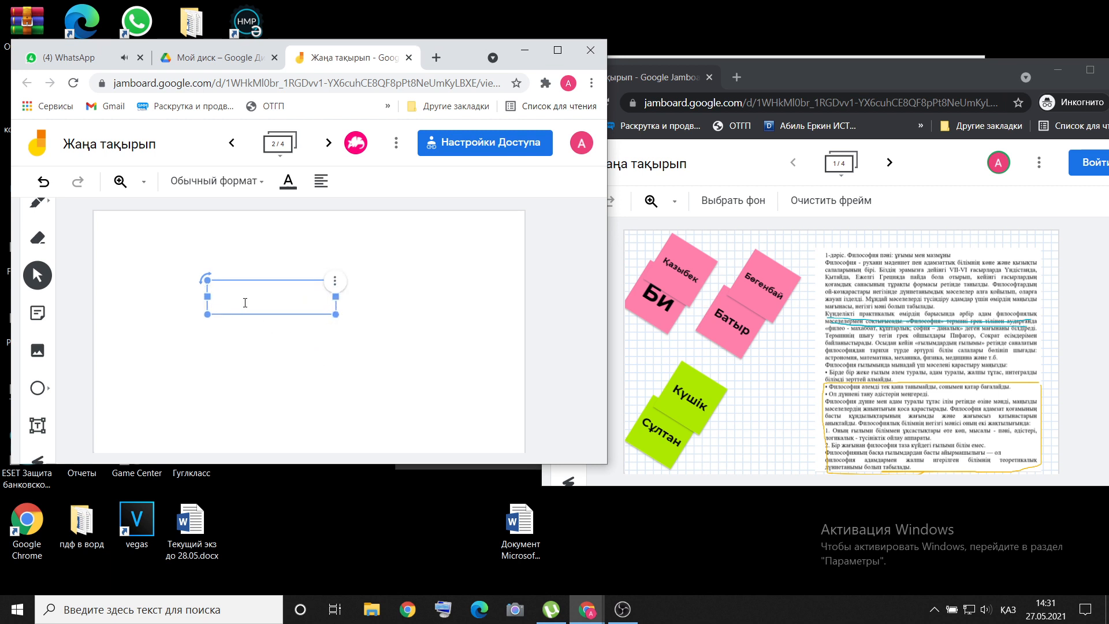
type("Төмендегі ")
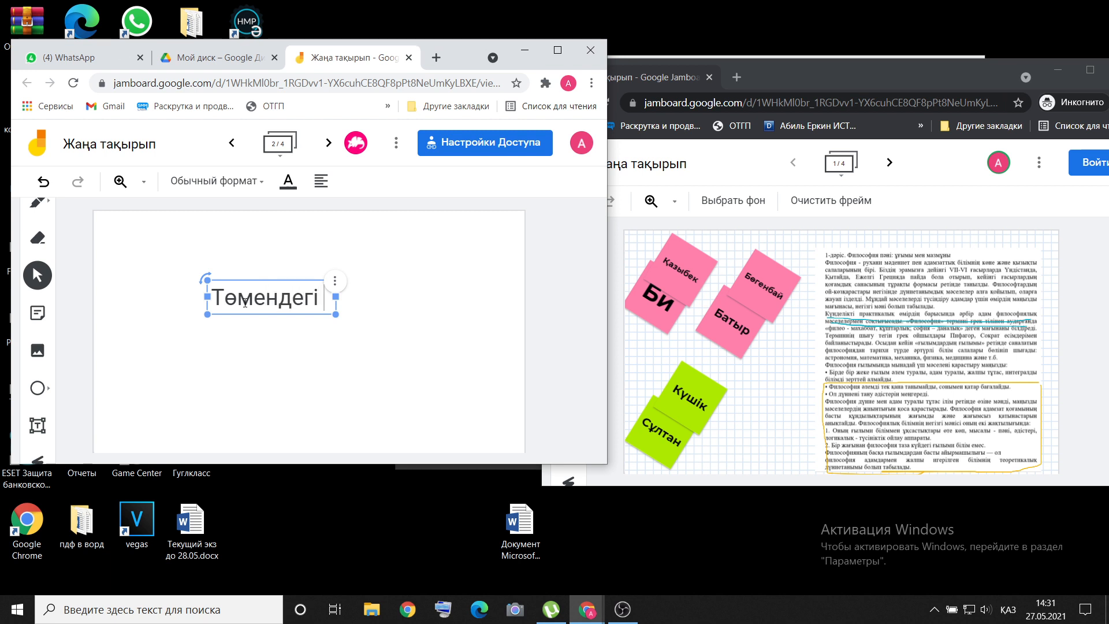
type("мәтінд")
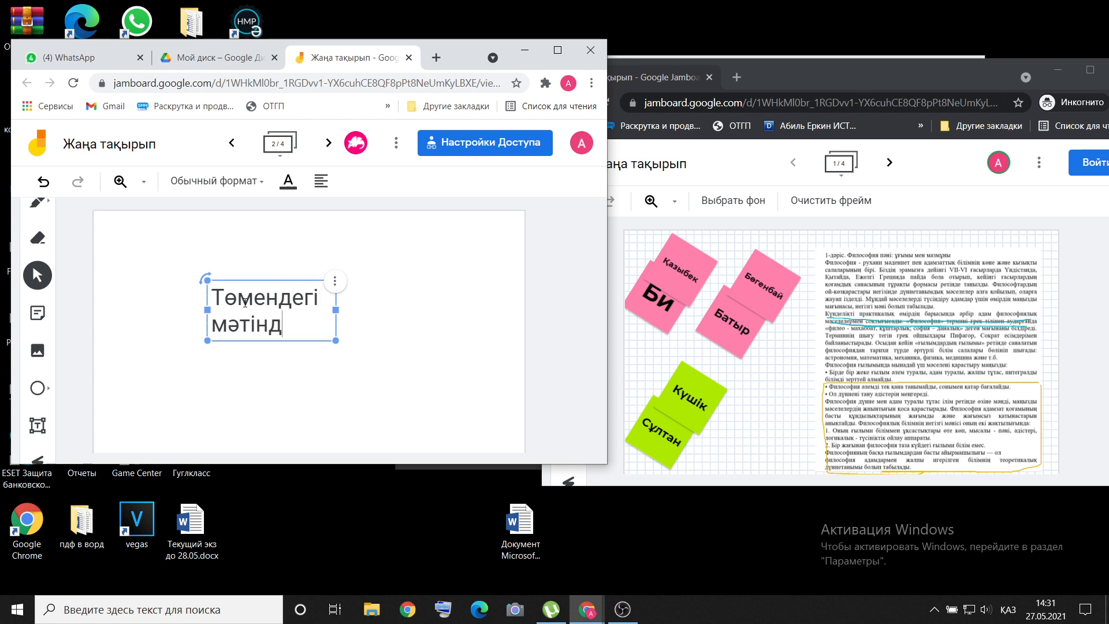
type("і оқып с")
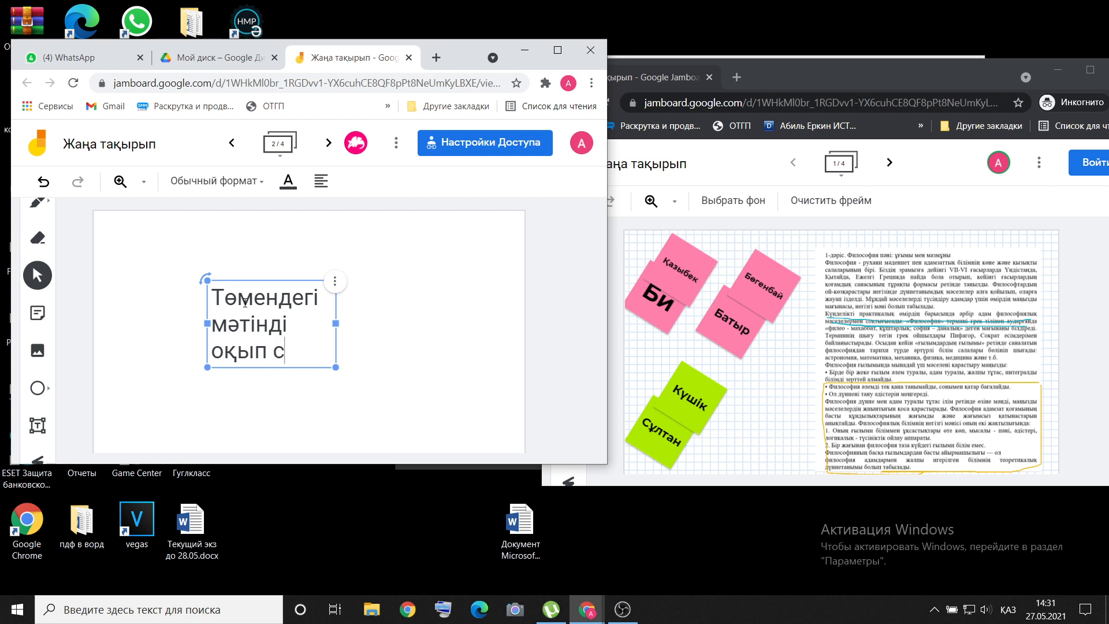
type("ұраққа жа")
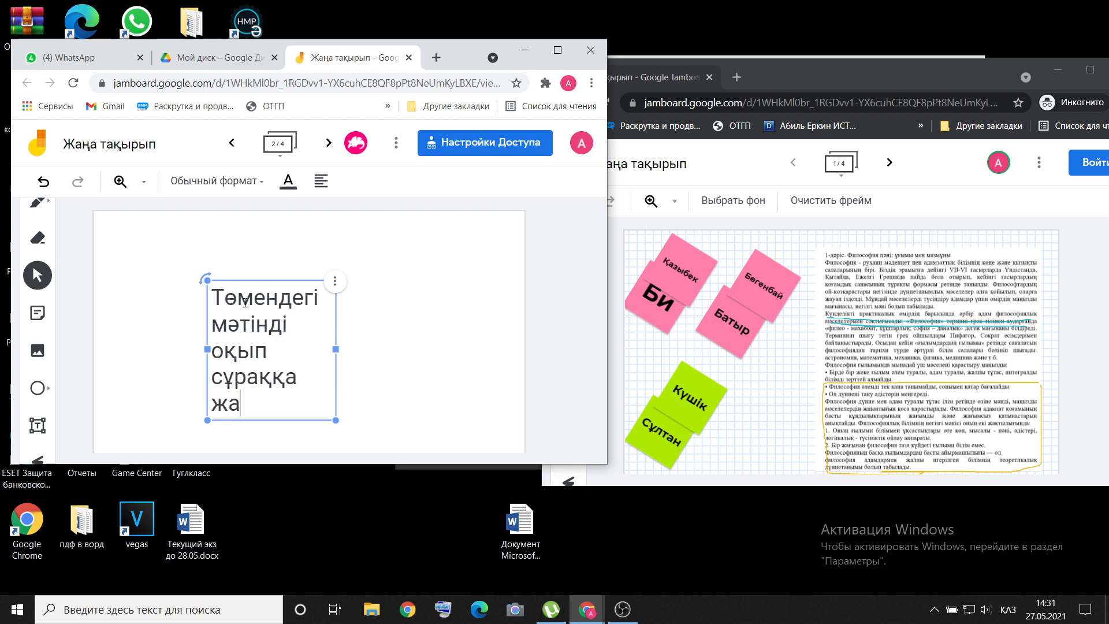
type("уапбер.")
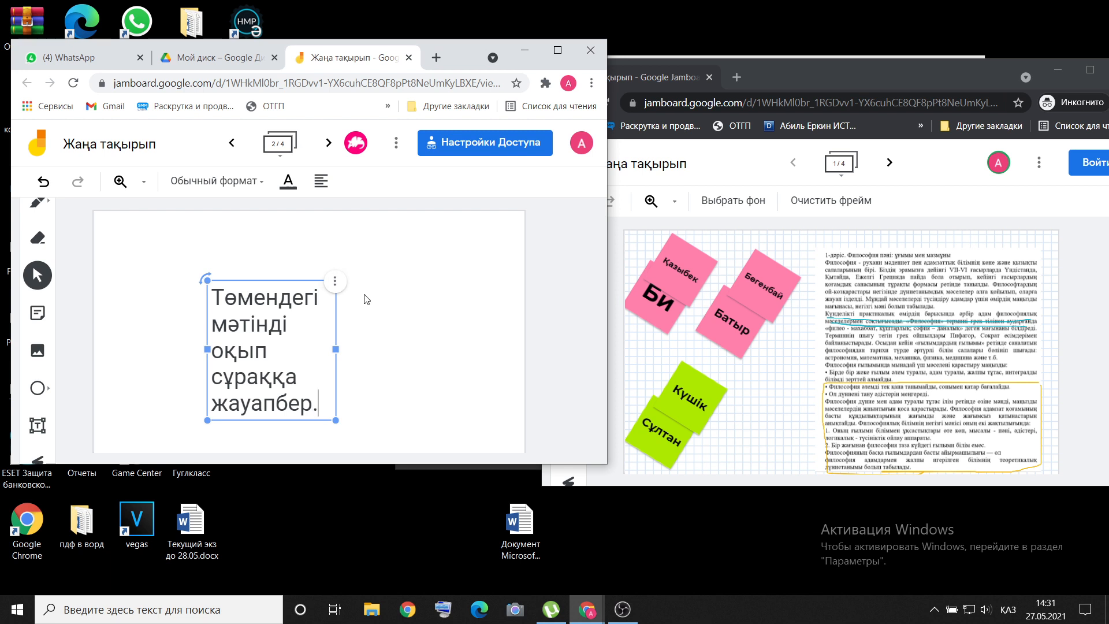
left_click(381, 356)
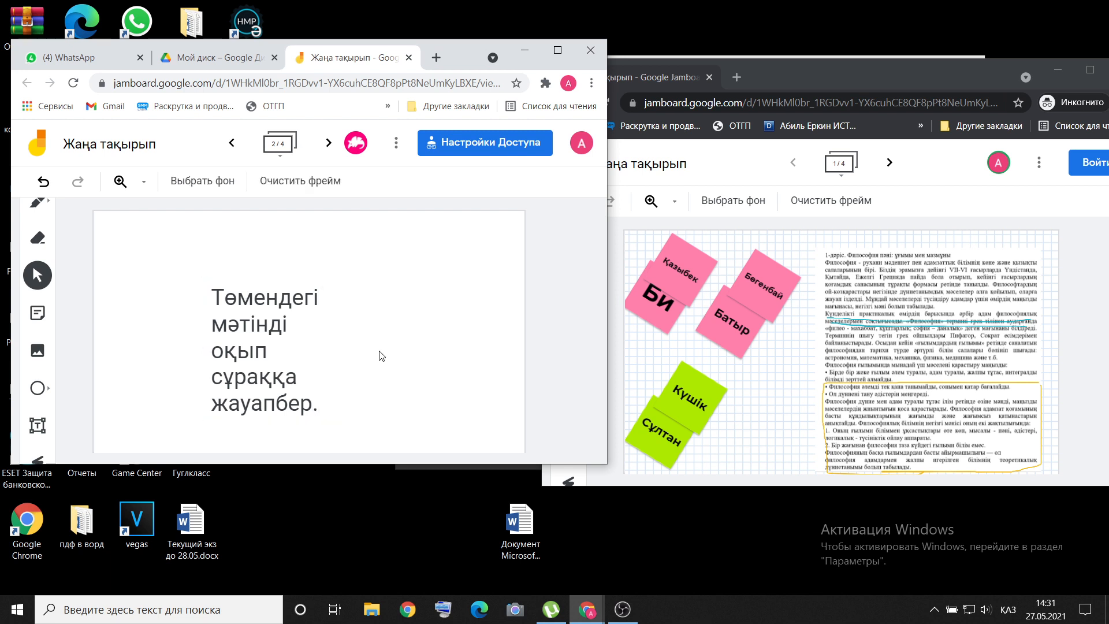
left_click(213, 304)
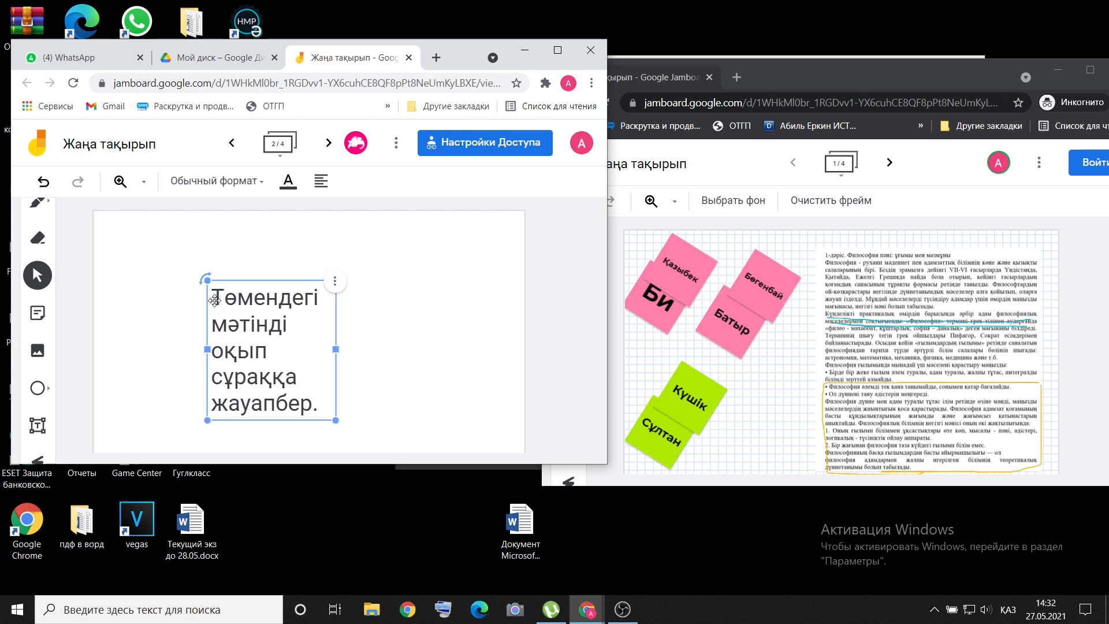
left_click_drag(219, 297, 319, 405)
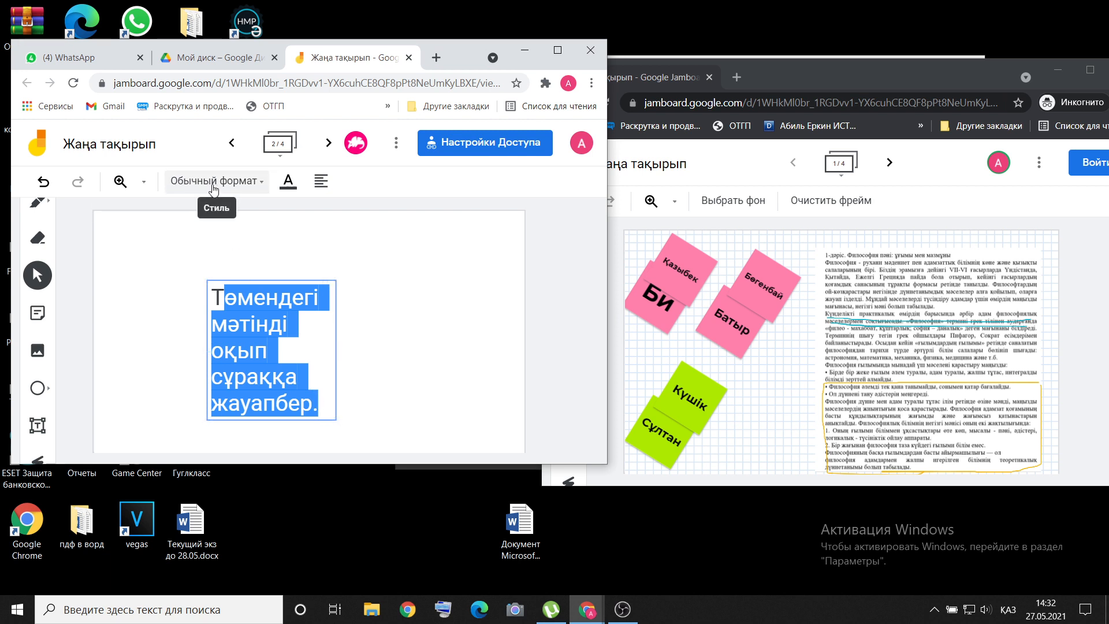
left_click(145, 183)
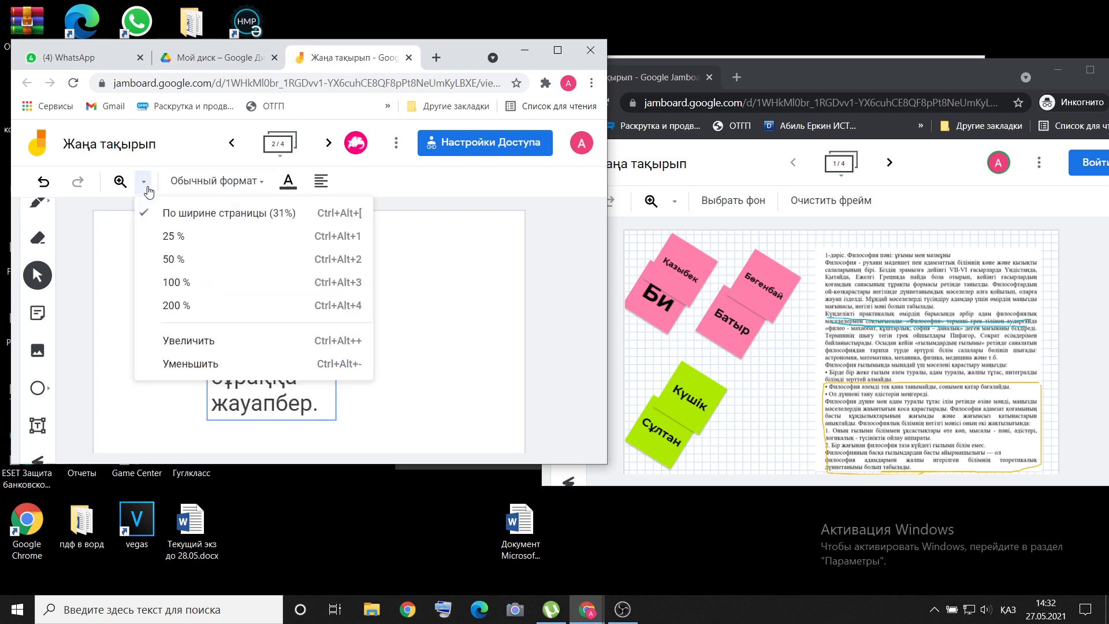
left_click(167, 236)
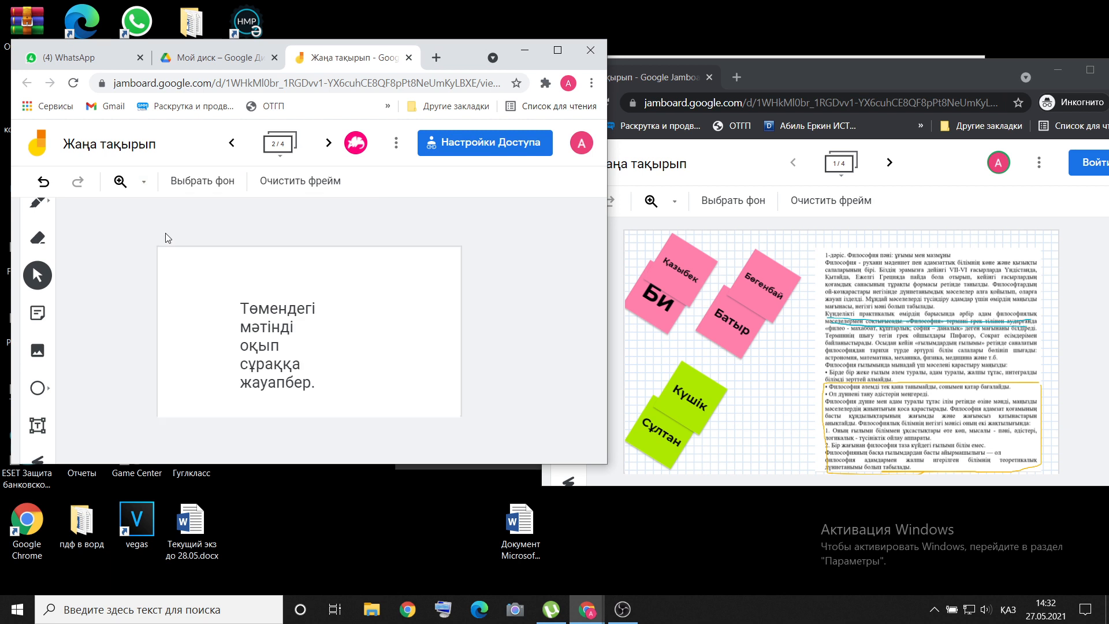
left_click(144, 182)
left_click(153, 212)
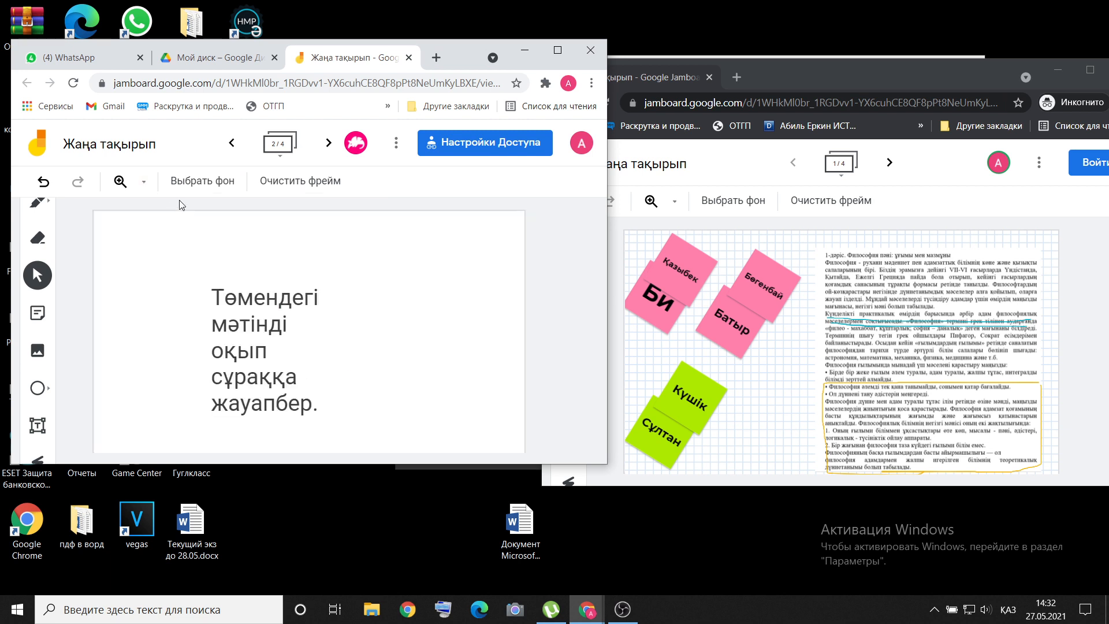
left_click(202, 181)
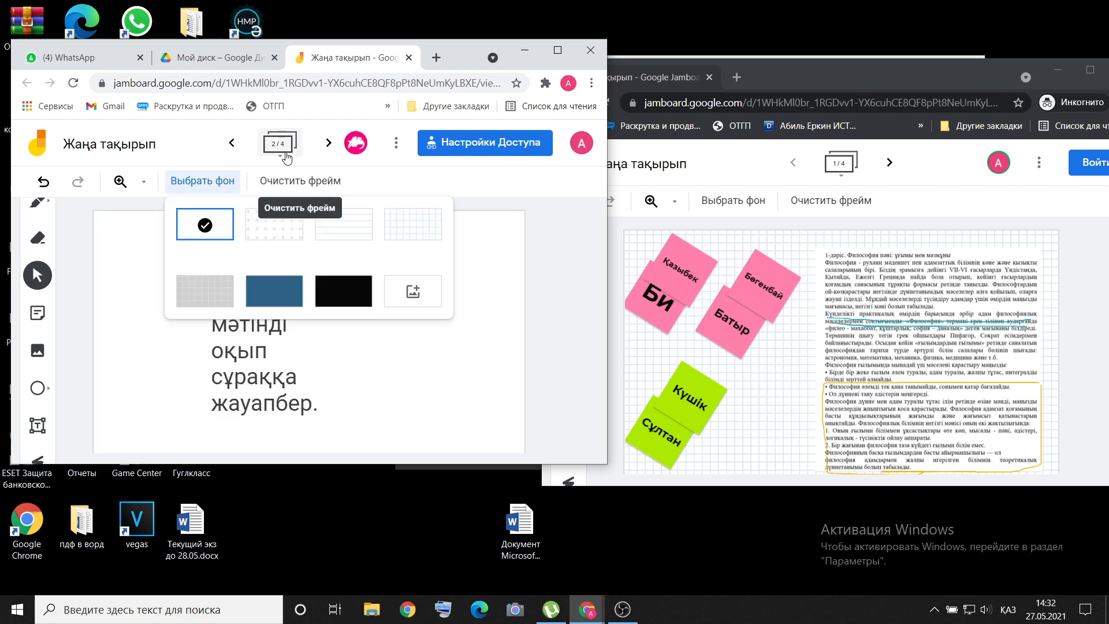
left_click(127, 299)
- Move the text box to the upper-left part of the frame and tilt it counterclockwise
left_click(224, 297)
left_click_drag(210, 284, 156, 275)
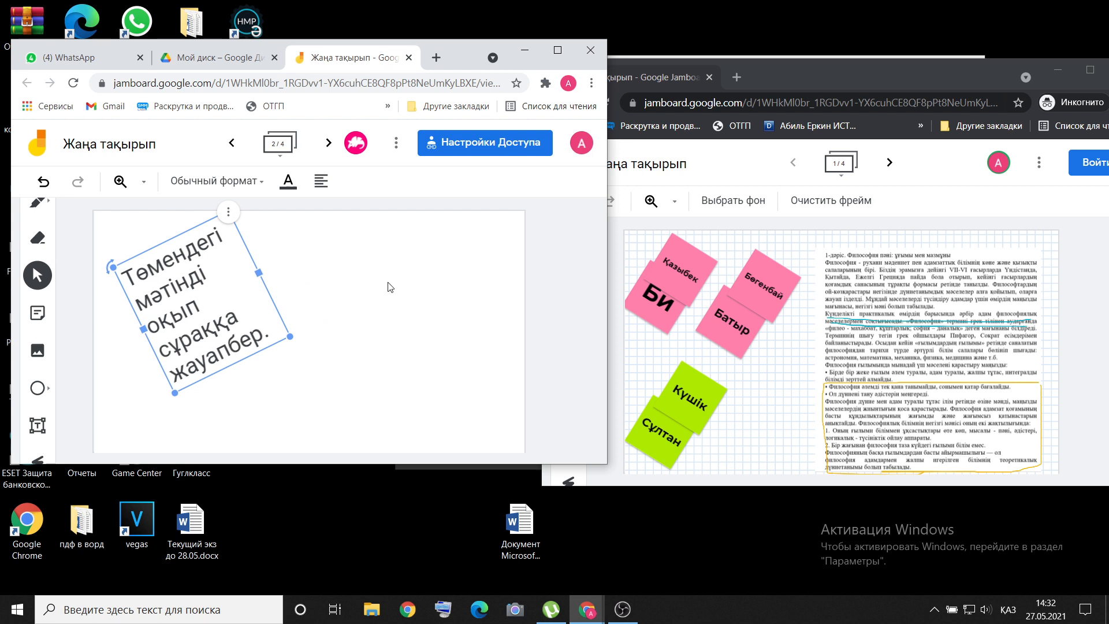
left_click(37, 426)
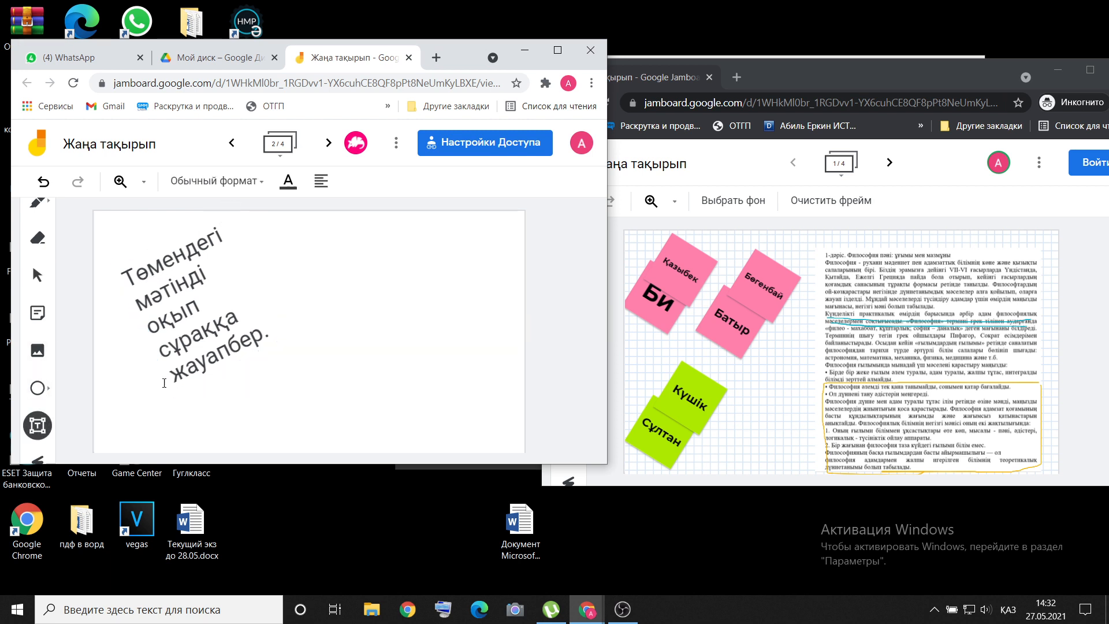
left_click(371, 259)
left_click(416, 292)
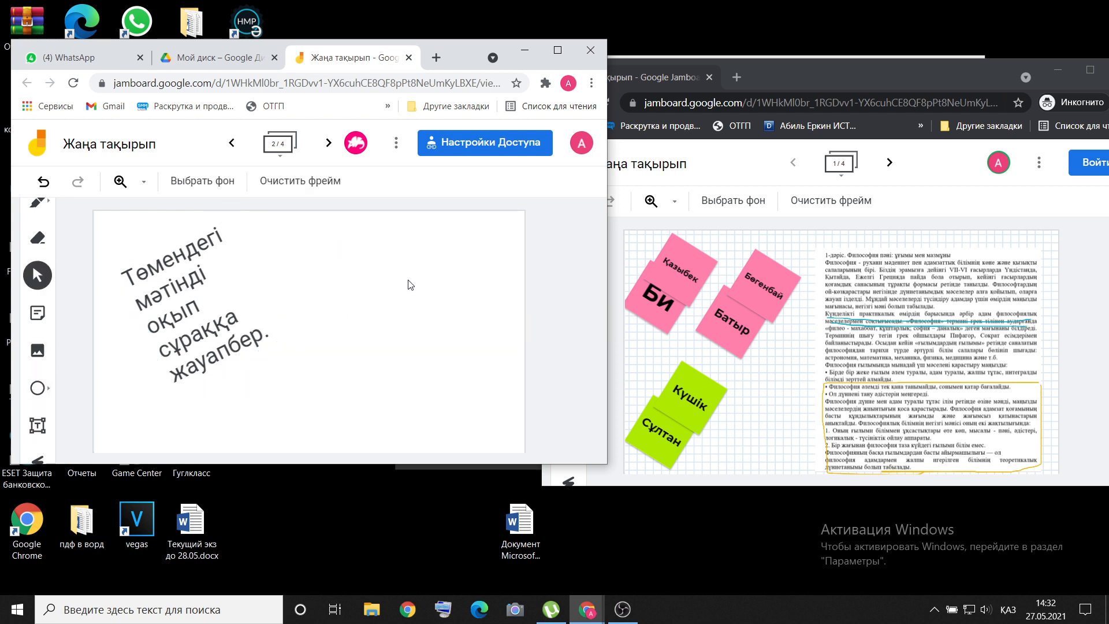
- Add a second text box in the right half of frame 2, enlarge it and shift it slightly down and left
left_click(37, 426)
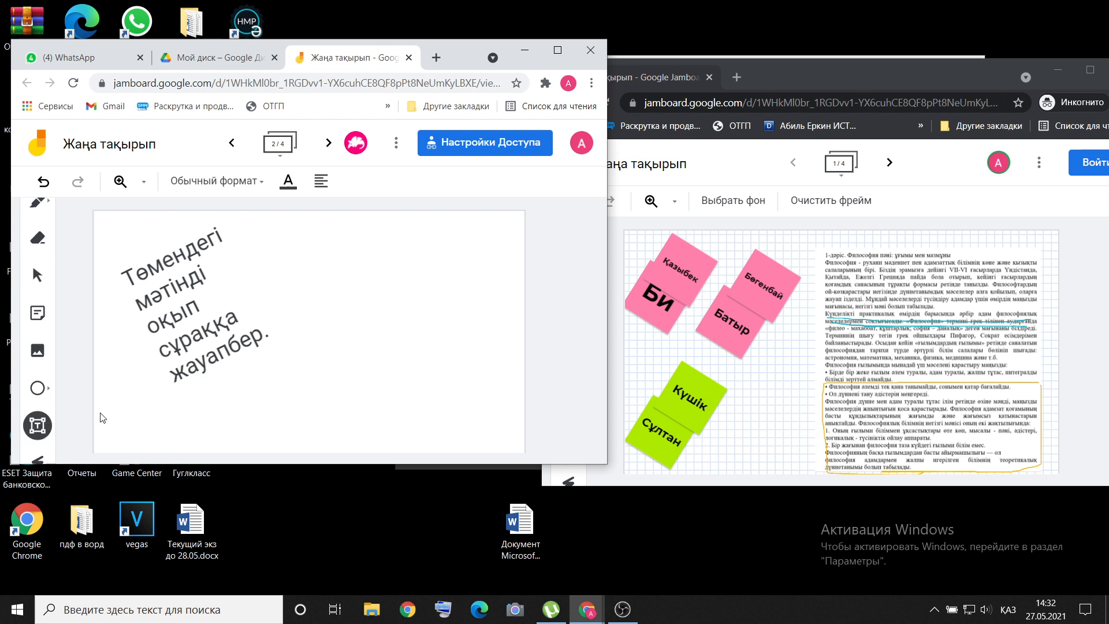
left_click(361, 289)
left_click_drag(419, 299, 516, 324)
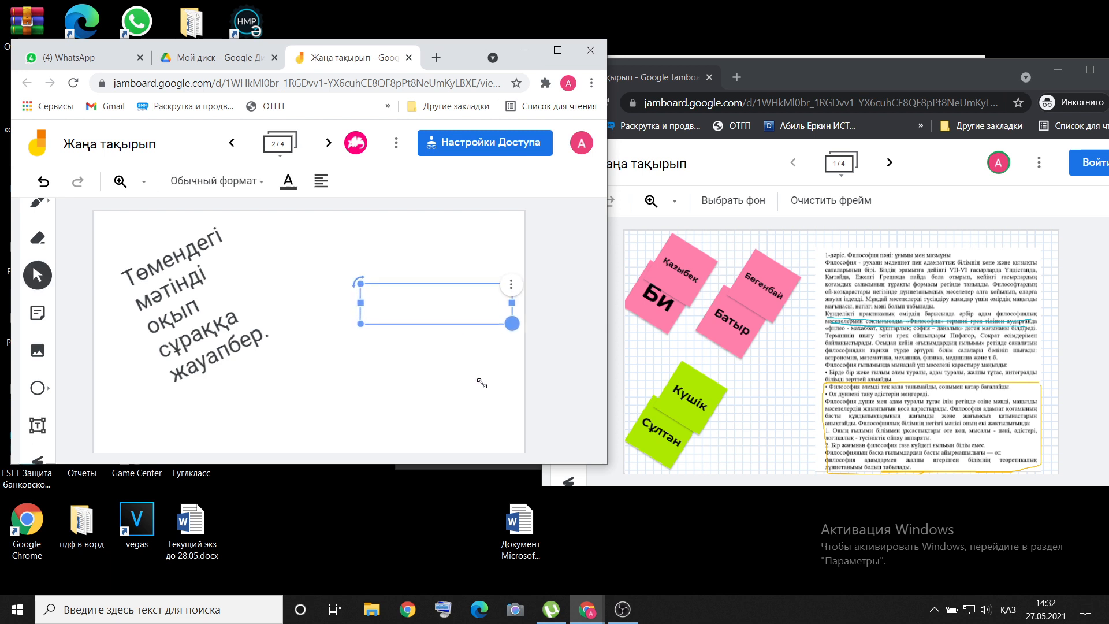
left_click(421, 307)
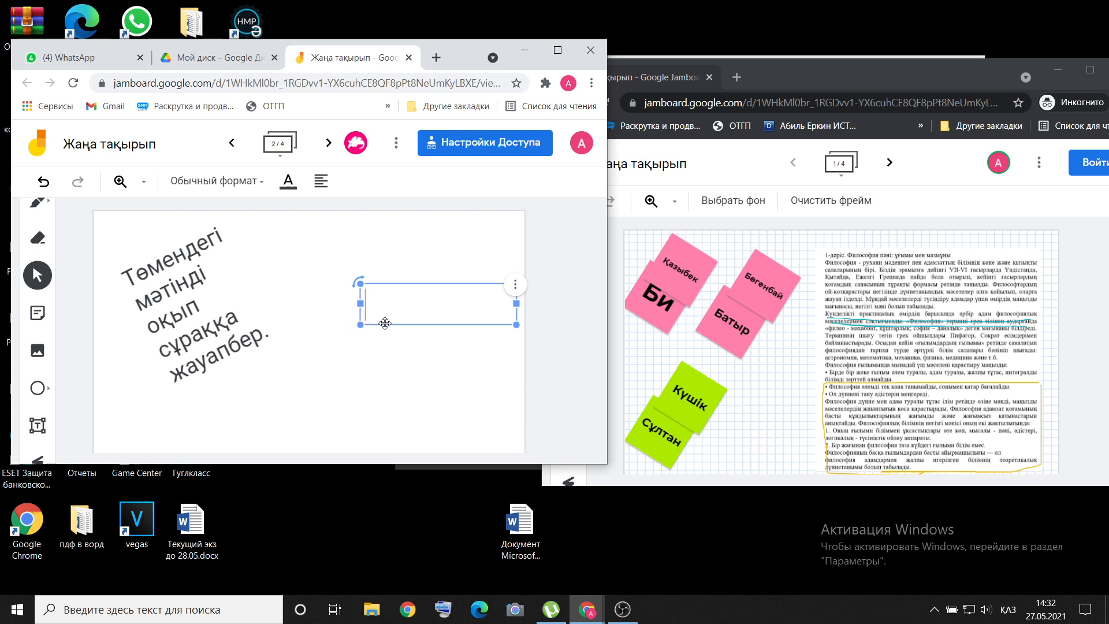
left_click_drag(400, 304, 368, 319)
left_click(367, 319)
- Enter "Қазақстанның картасынан Жібек жолы өткен жерді көрсет" in the second text box
type("Қазақстан")
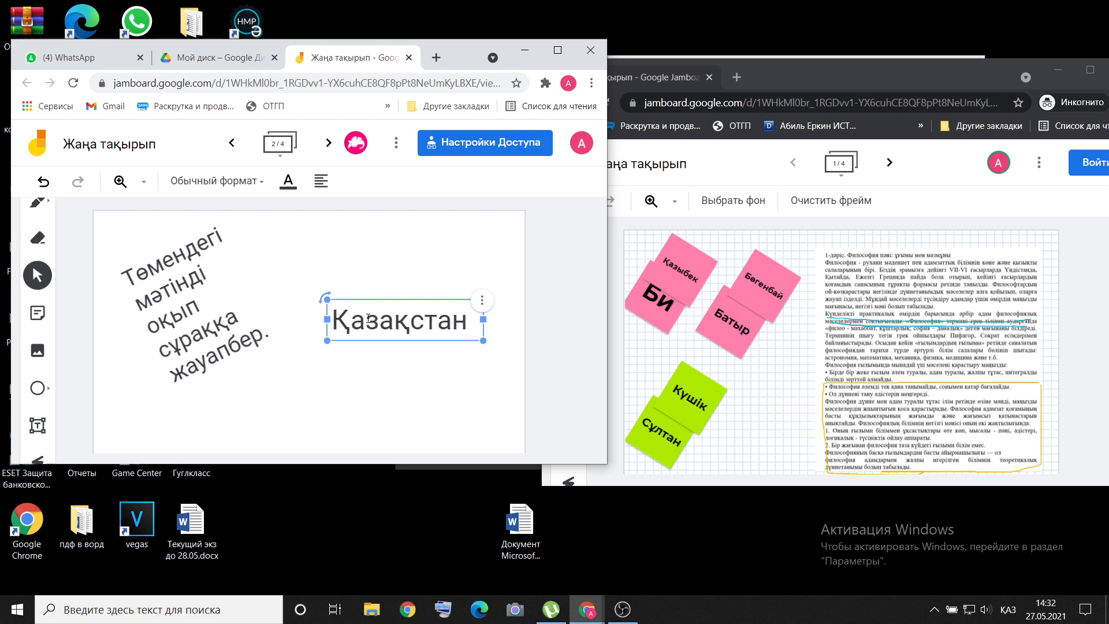
type("ны")
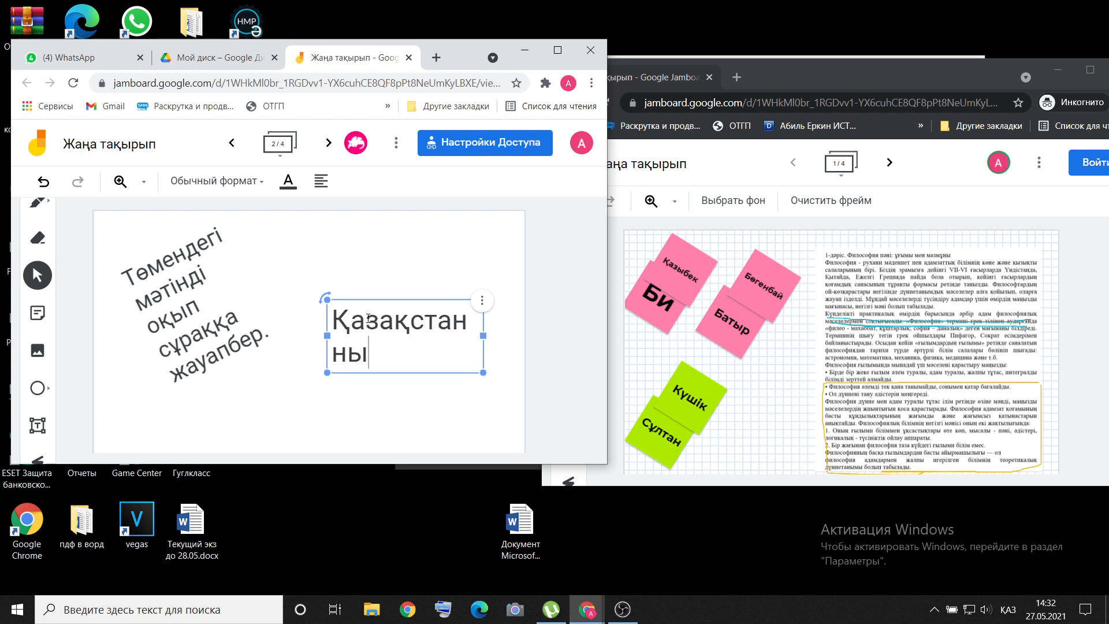
type("ң картасы")
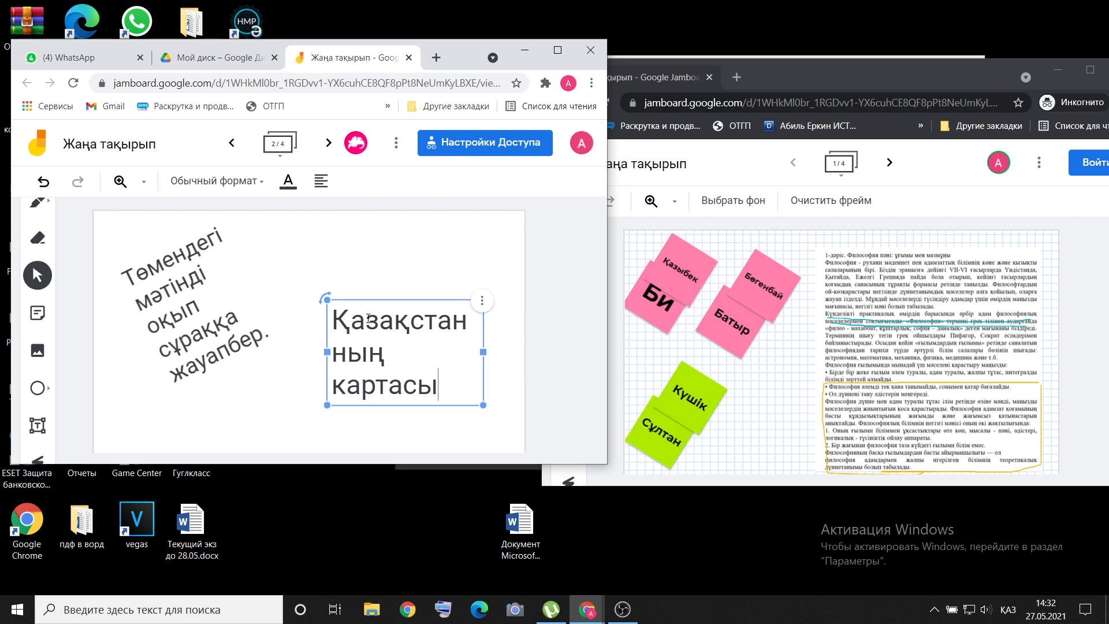
type("нан Жібек жо")
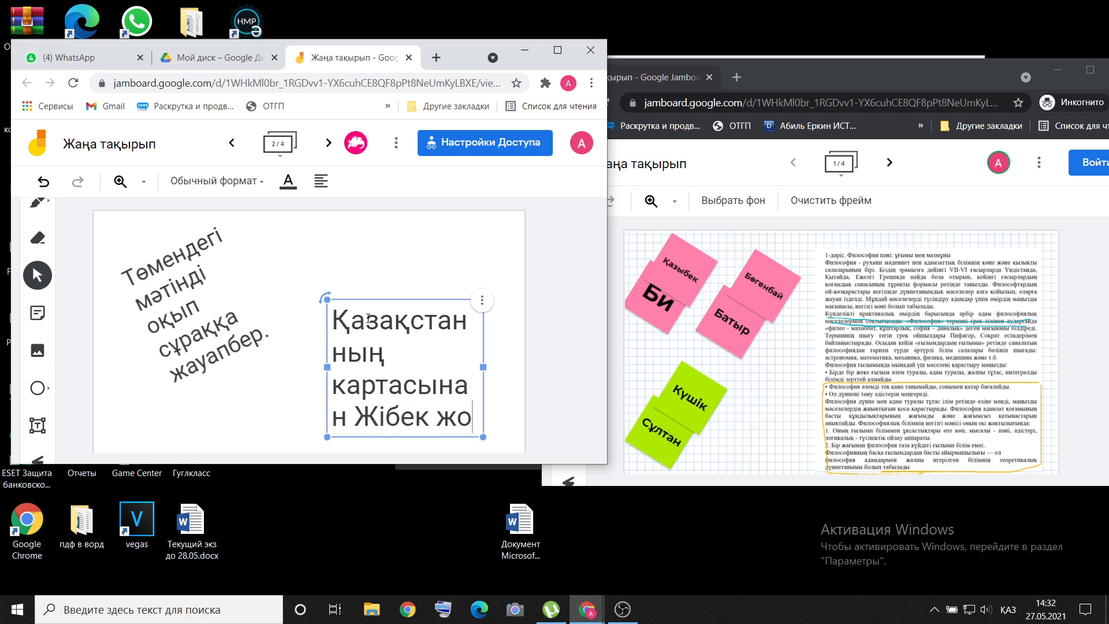
type("лы өткен жерді көр")
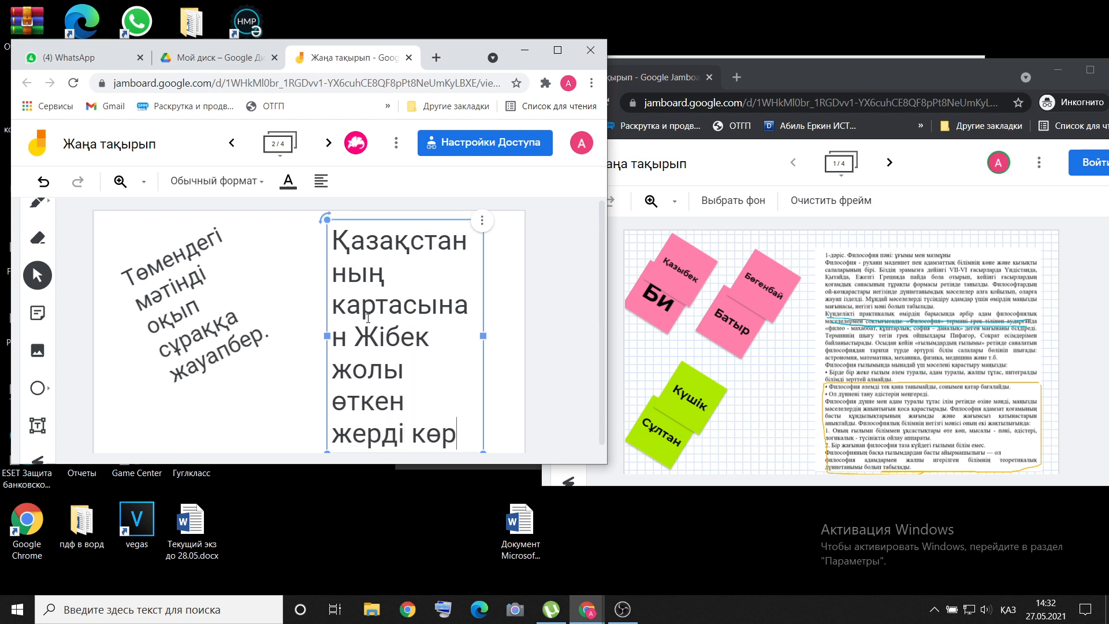
type("сет")
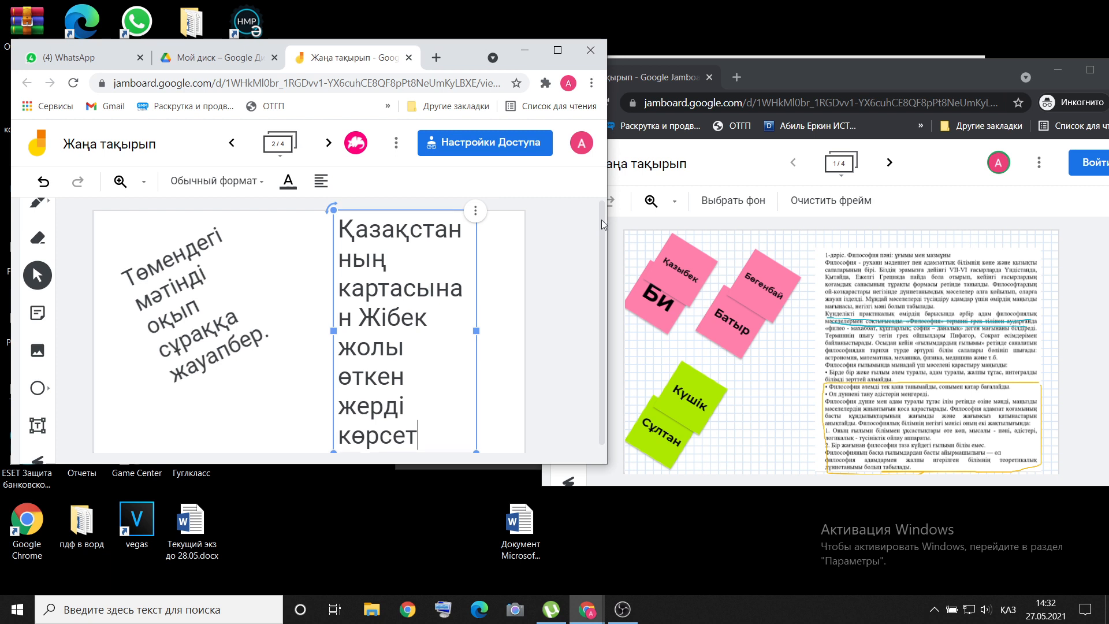
- Switch the incognito Jam window to frame 2 and collapse its frames overview
left_click(827, 75)
left_click(841, 163)
left_click(877, 217)
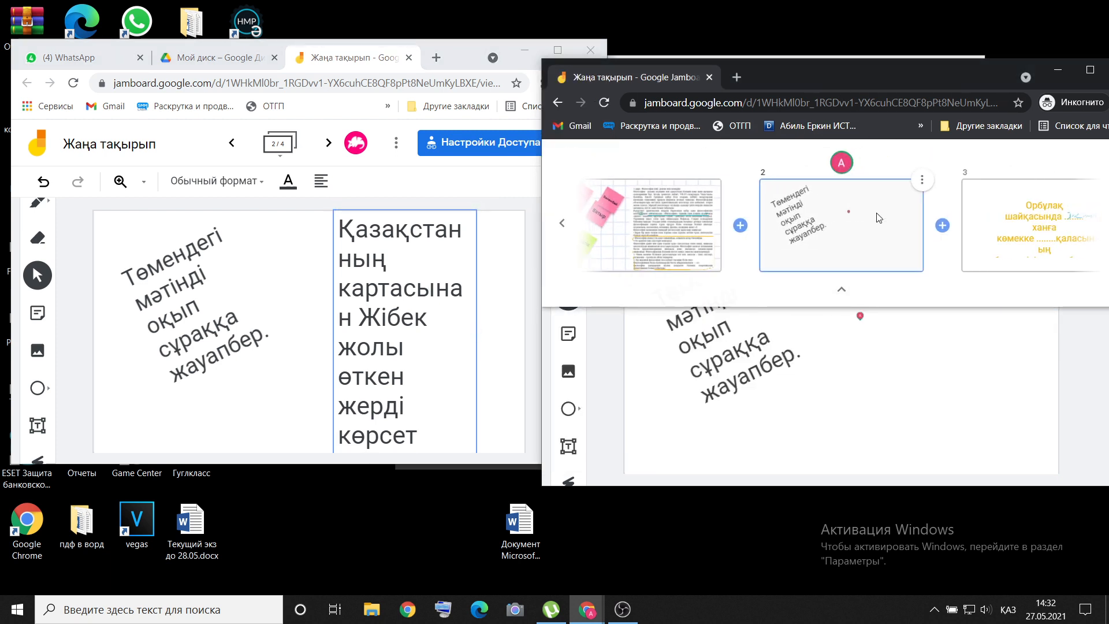
left_click(844, 294)
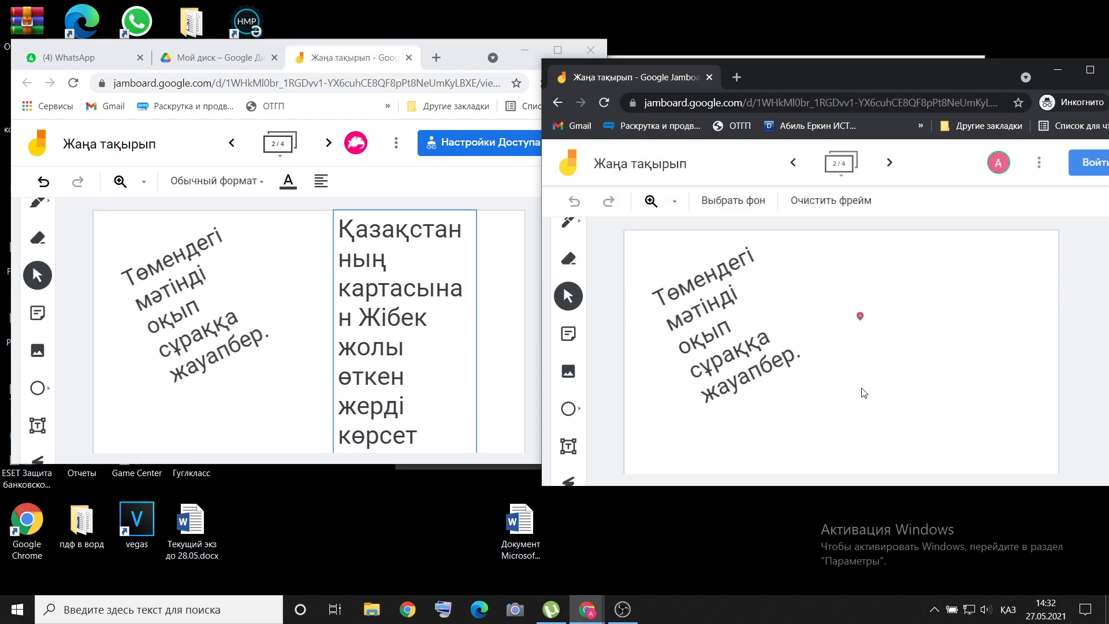
- Widen the second text box in the owner's Jam so its text wraps onto fewer lines, and deselect it
left_click(483, 343)
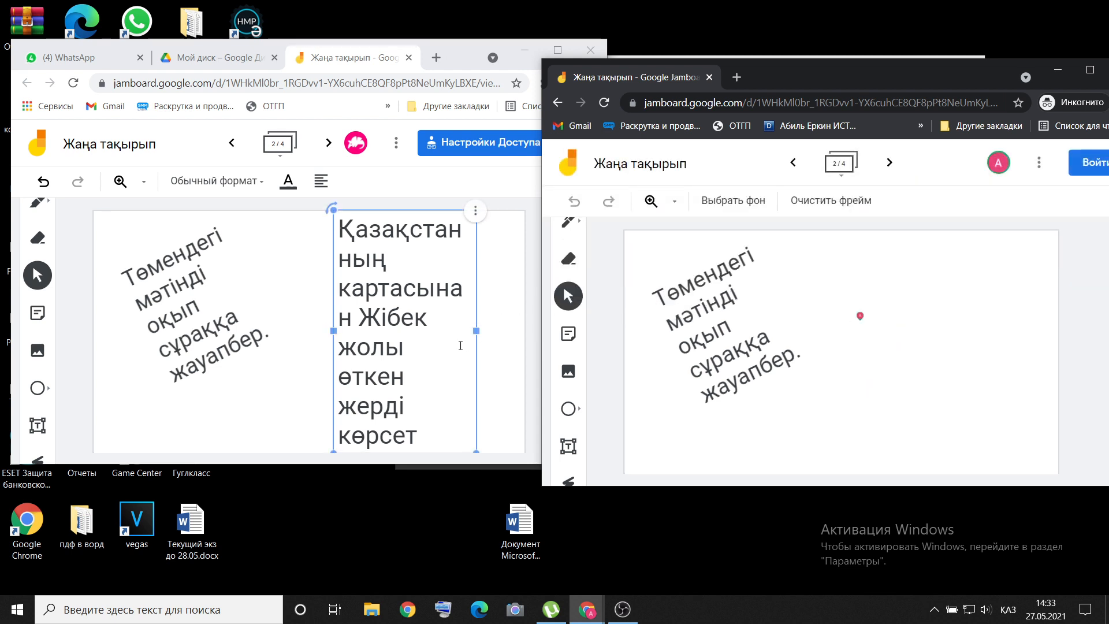
left_click_drag(475, 331, 496, 330)
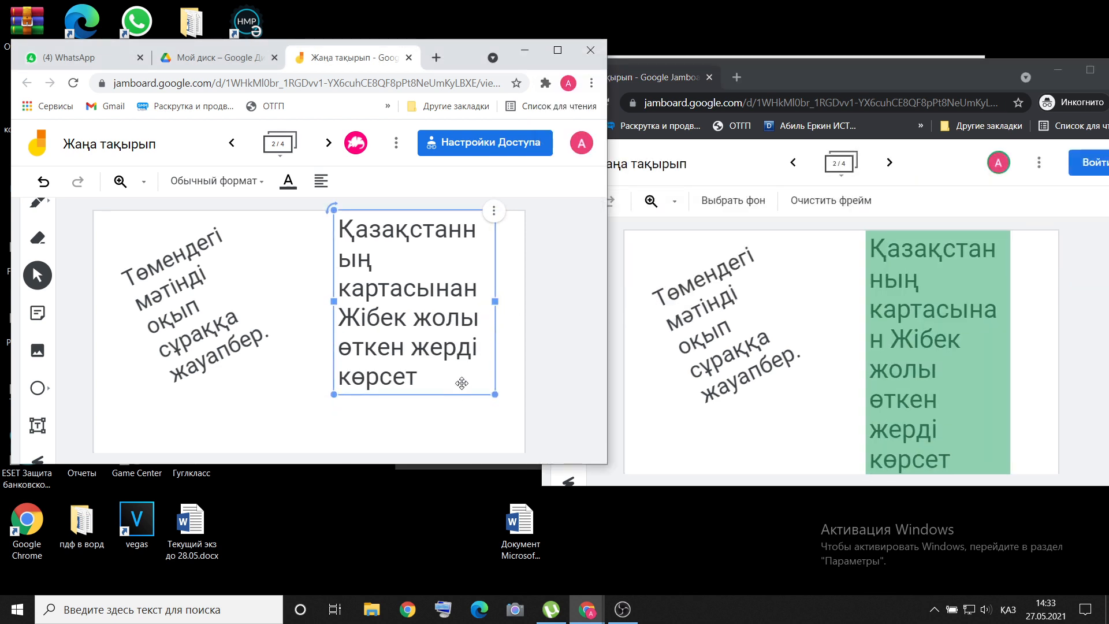
left_click(458, 422)
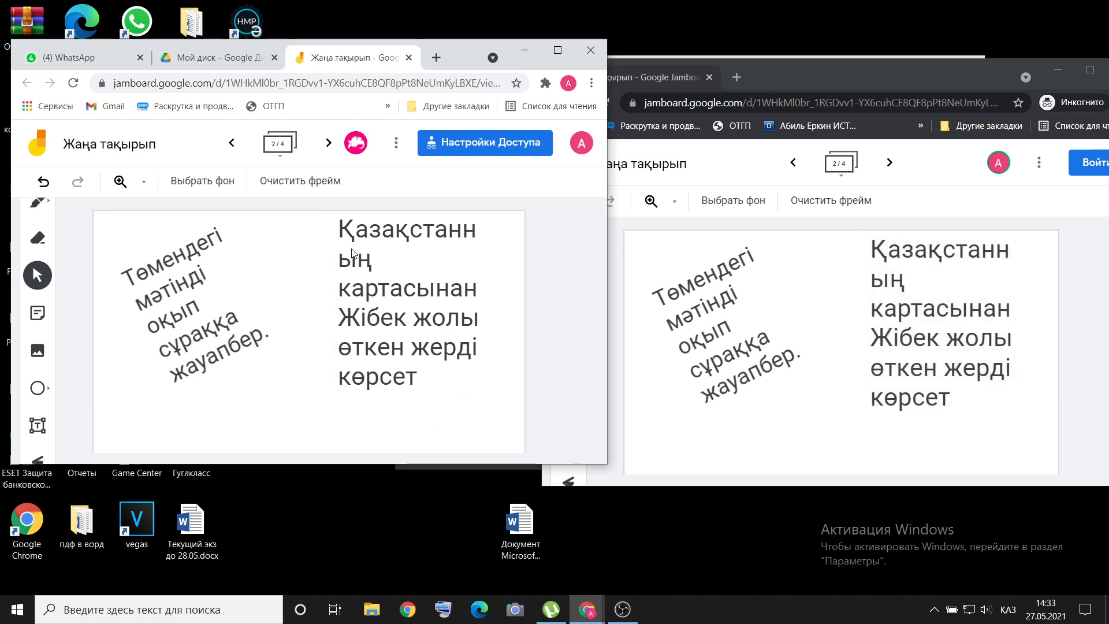
- Shrink both text boxes on frame 2 toward its upper edge to free space beneath them
left_click(279, 142)
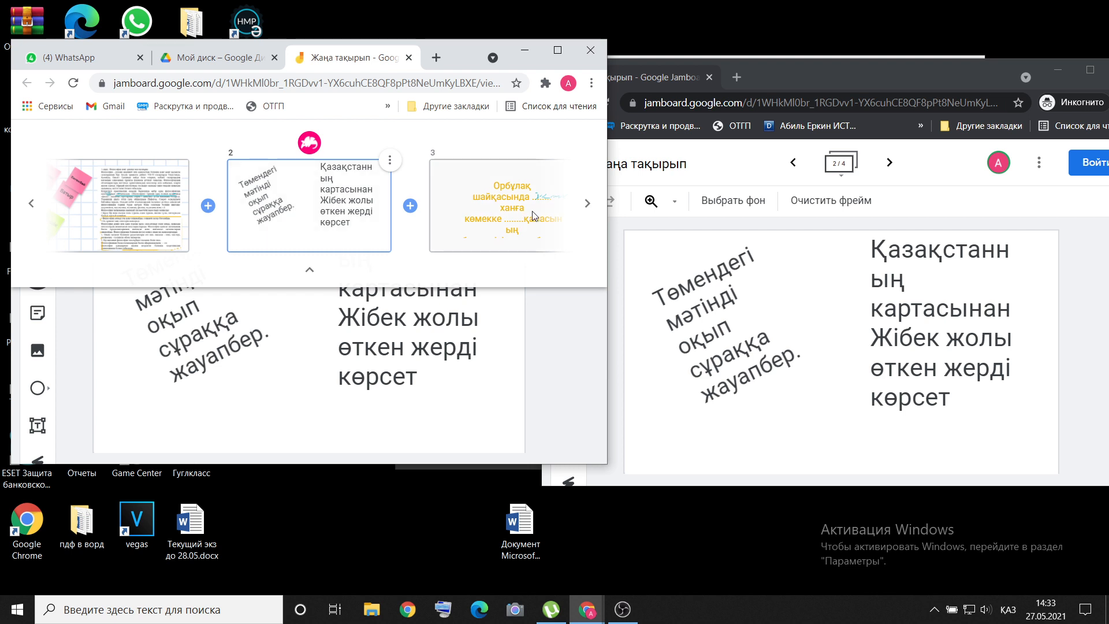
left_click(234, 340)
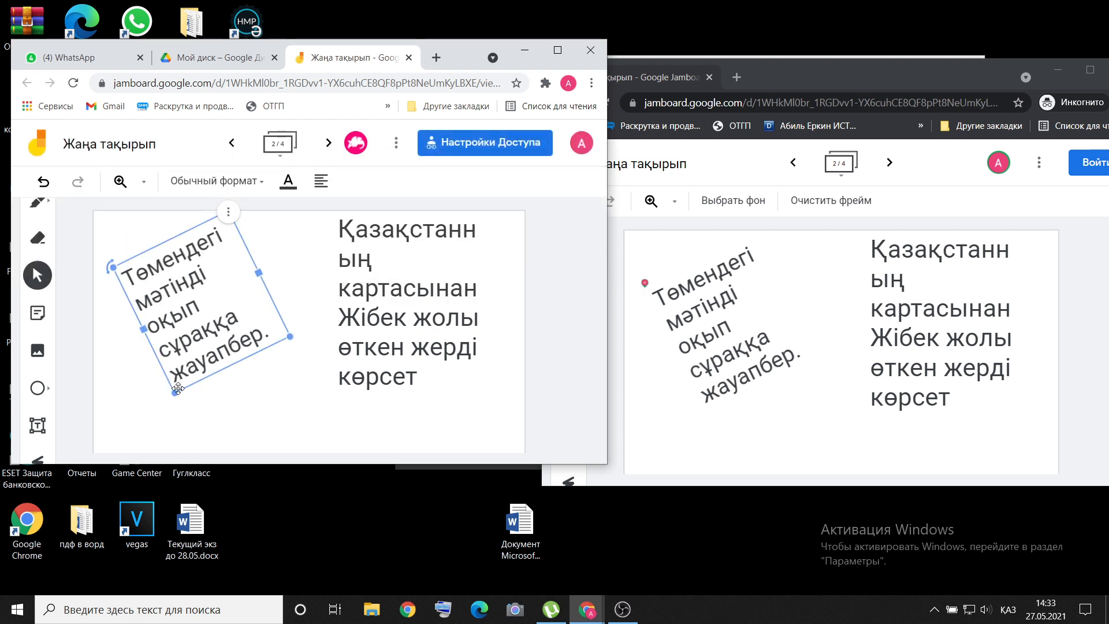
left_click_drag(175, 391, 189, 327)
left_click(387, 352)
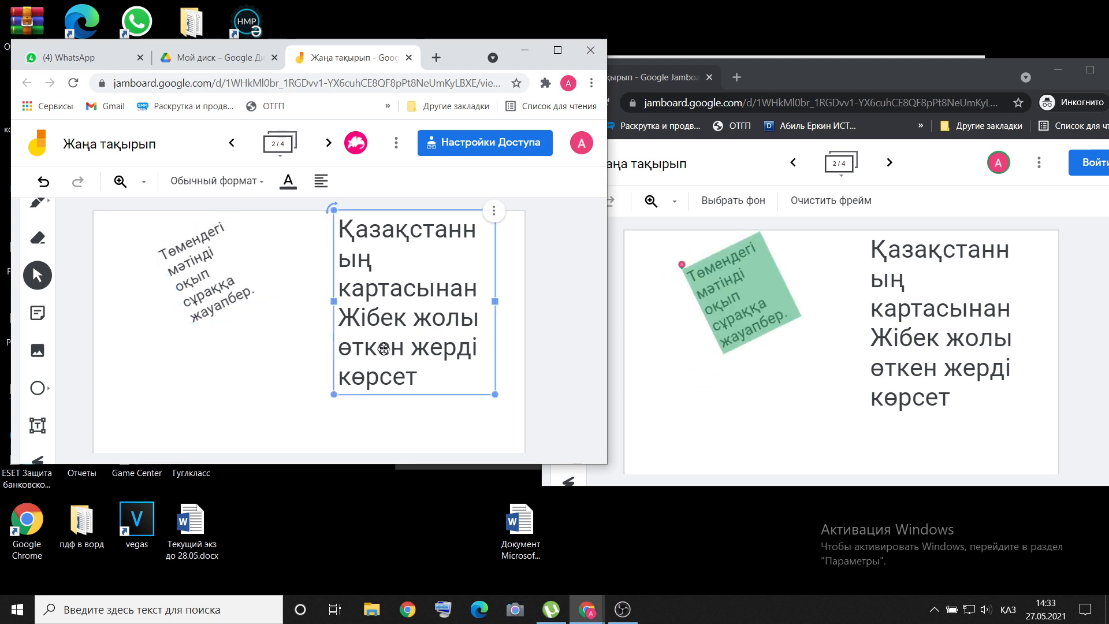
left_click_drag(334, 396, 391, 326)
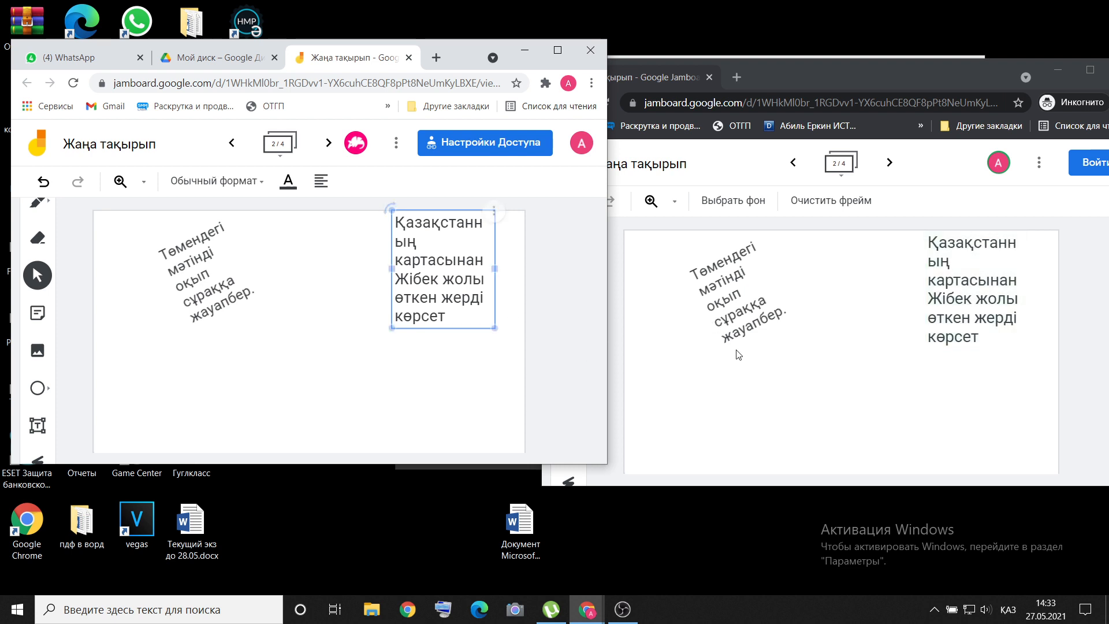
- Start inserting an image on frame 2 and search Google Images for "Қазақстанның картасы"
left_click(38, 425)
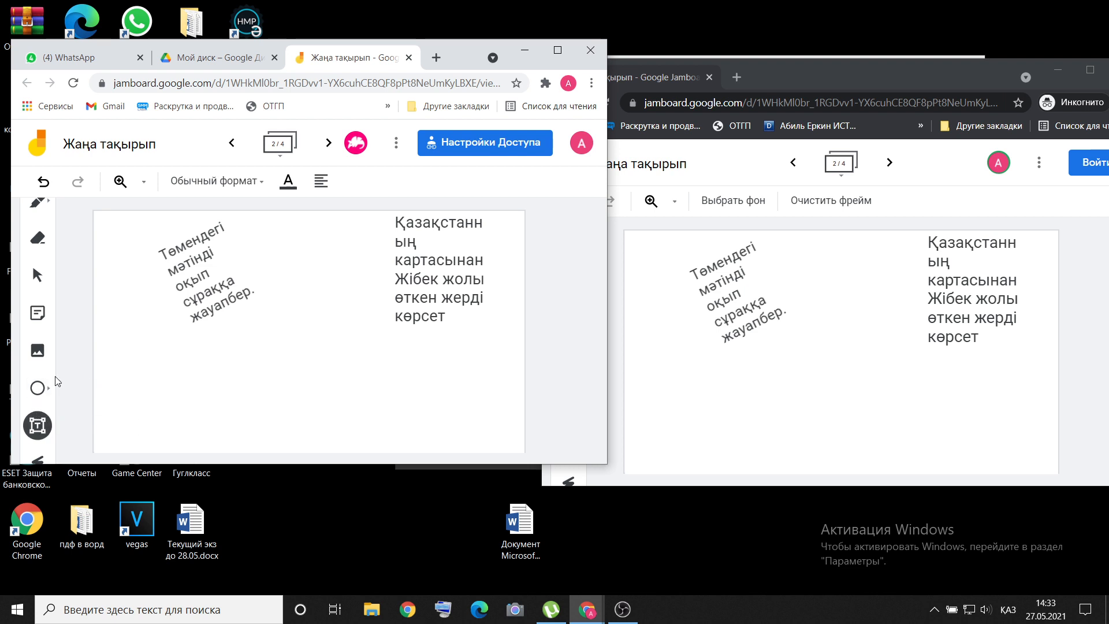
left_click(36, 352)
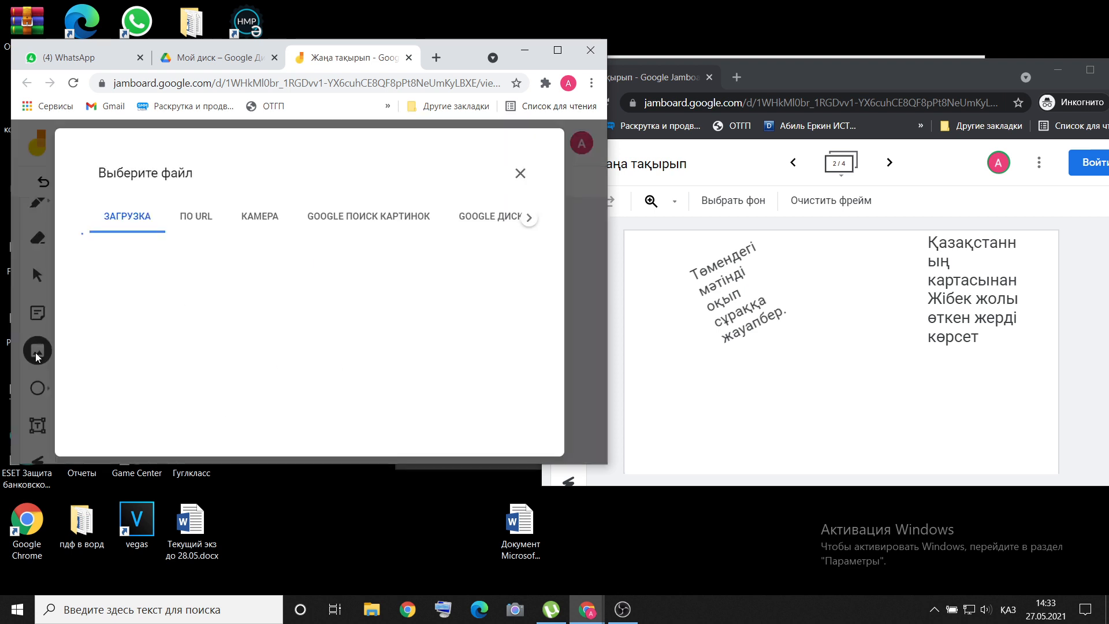
left_click(383, 217)
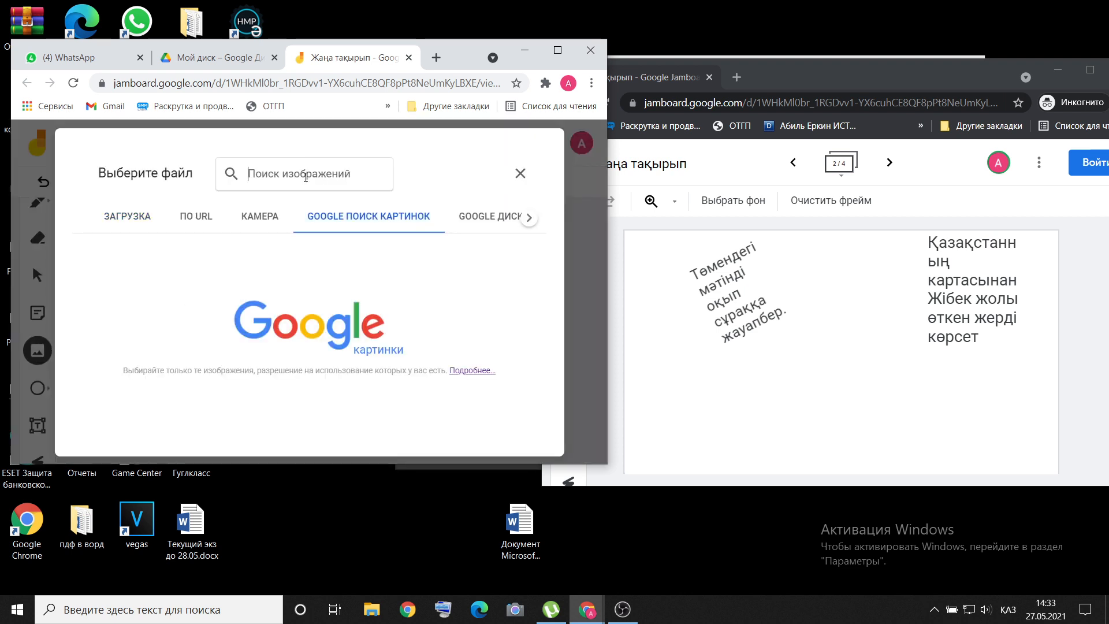
left_click(305, 176)
type("Қазақстанның картасы")
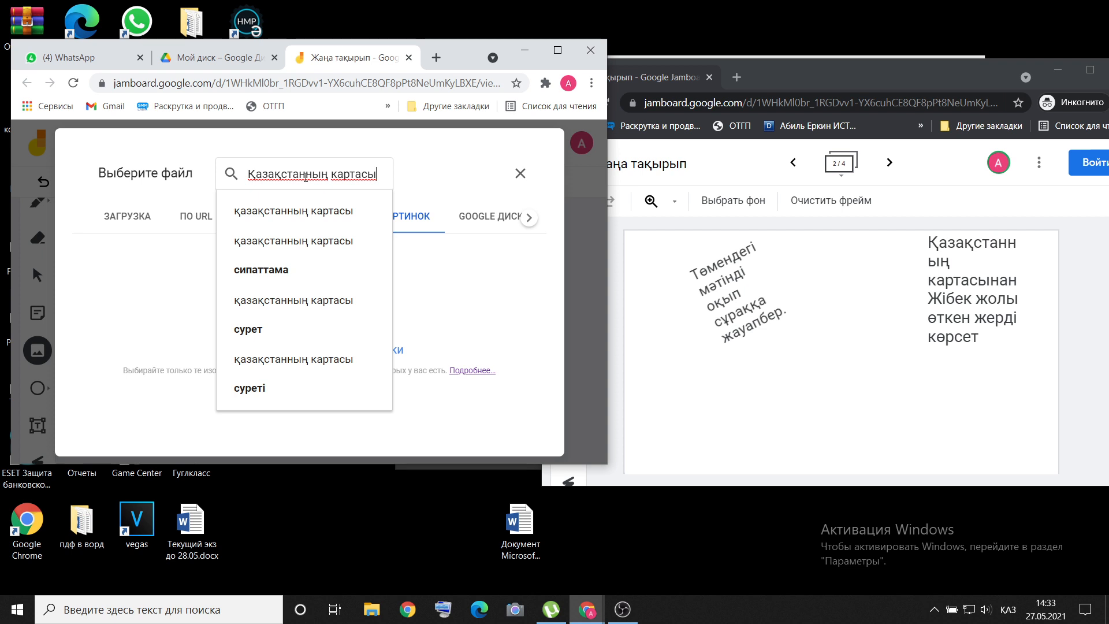
key("Return")
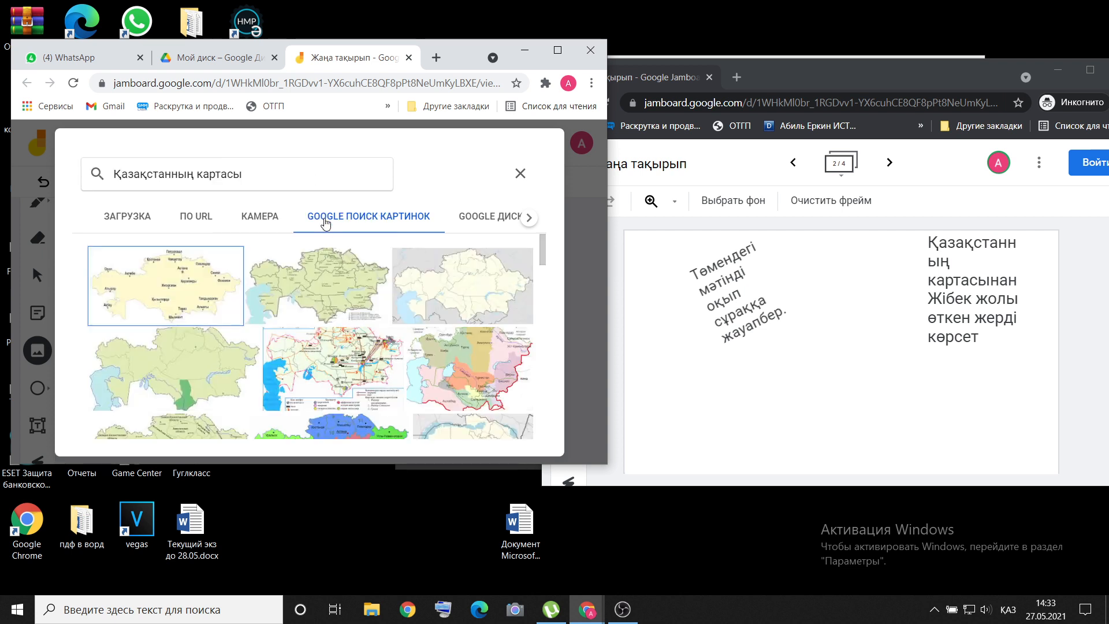
- Insert the second map in the first row of results, move it below the two text boxes and deselect it
double_click(350, 290)
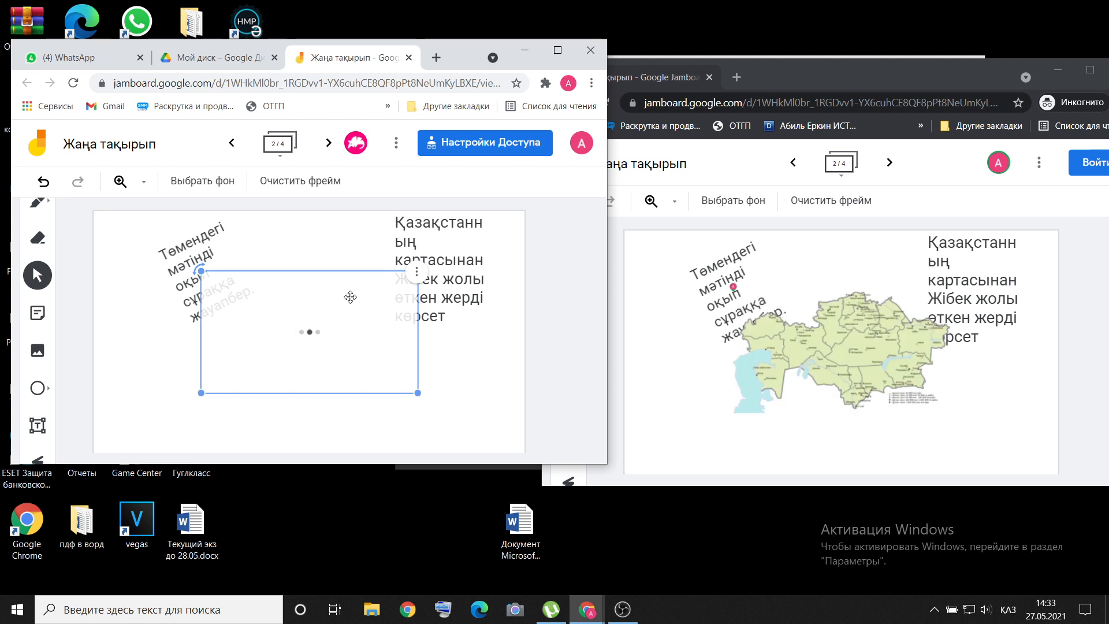
left_click_drag(351, 297, 356, 365)
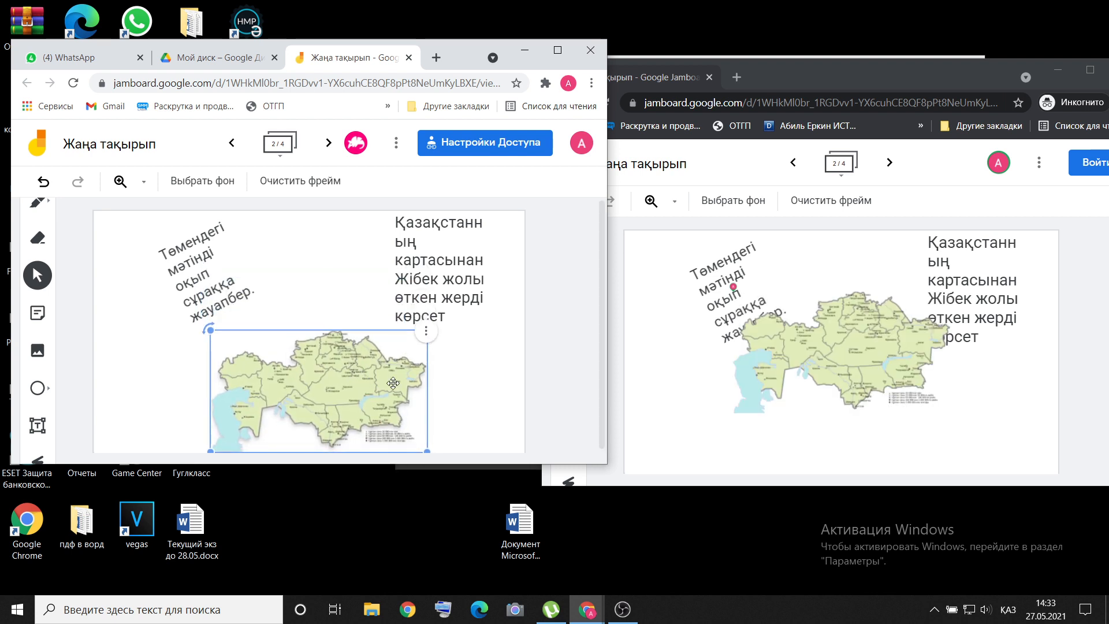
left_click(480, 397)
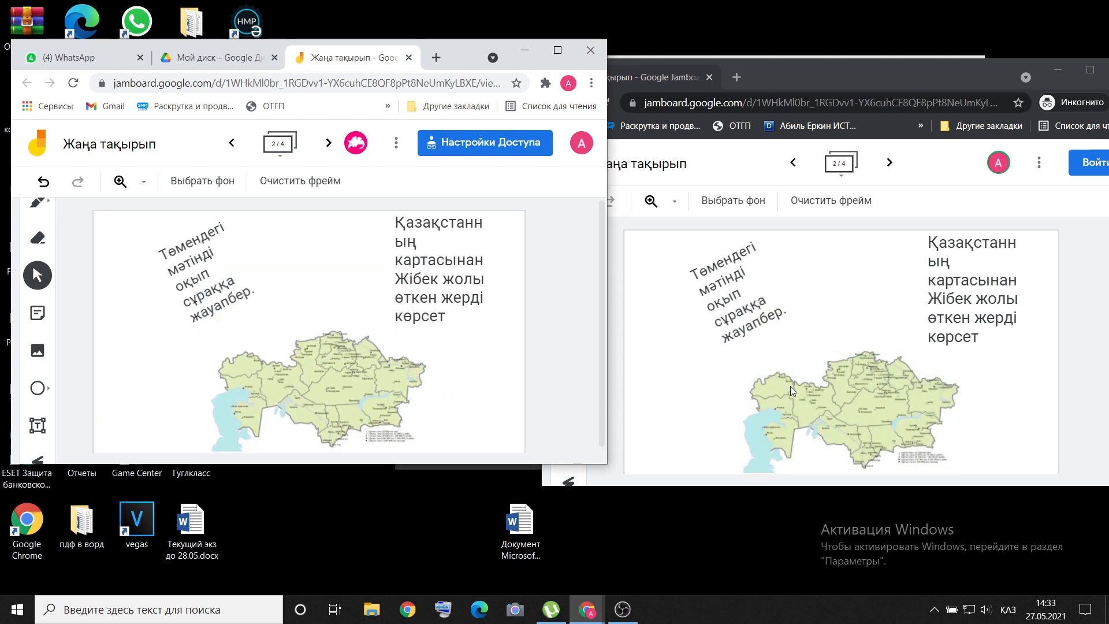
- In the incognito Jam window, draw the Silk Road route and its western branches across the map with the light blue highlighter
left_click(859, 86)
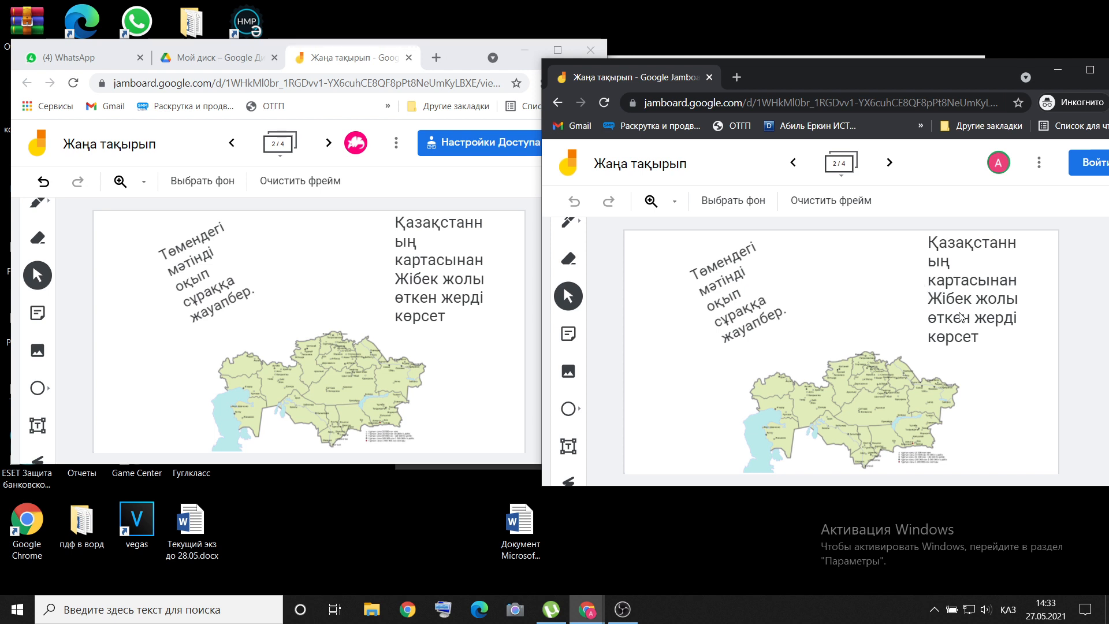
left_click(567, 228)
left_click(680, 220)
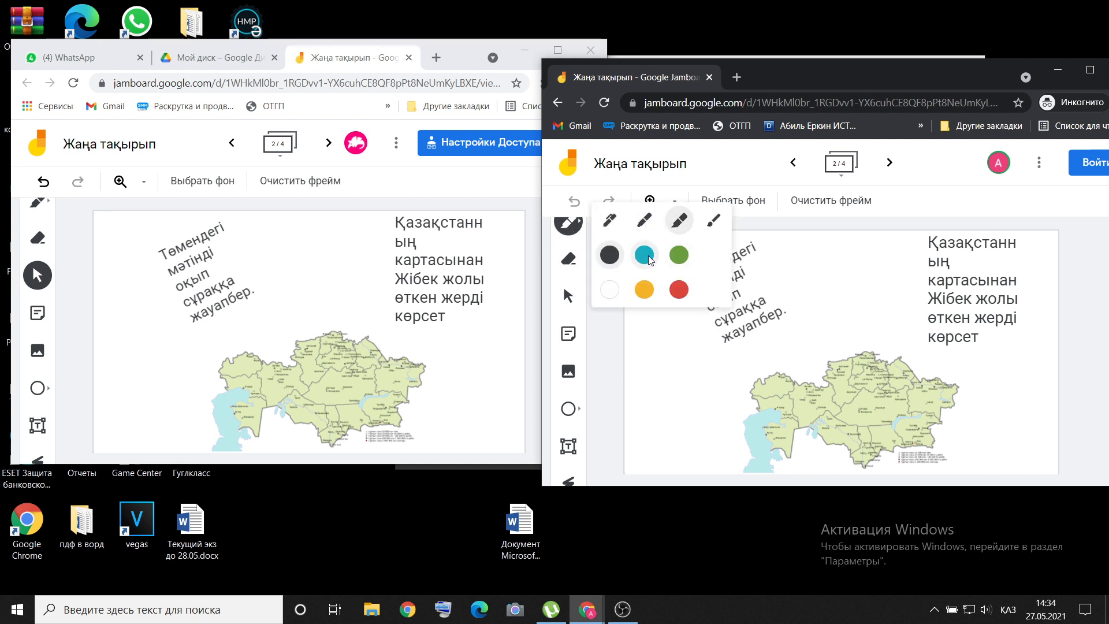
left_click(644, 255)
mouse_move(985, 417)
left_mouse_down()
mouse_move(854, 412)
mouse_move(770, 450)
mouse_move(722, 459)
mouse_move(743, 449)
mouse_move(724, 448)
left_mouse_up()
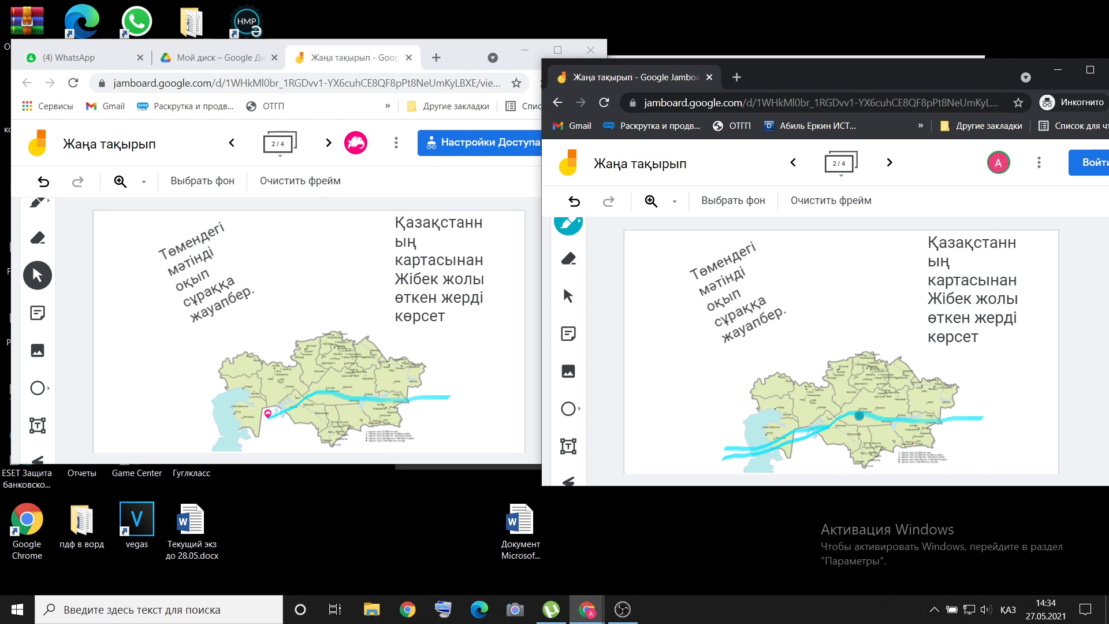
left_click_drag(842, 416, 716, 359)
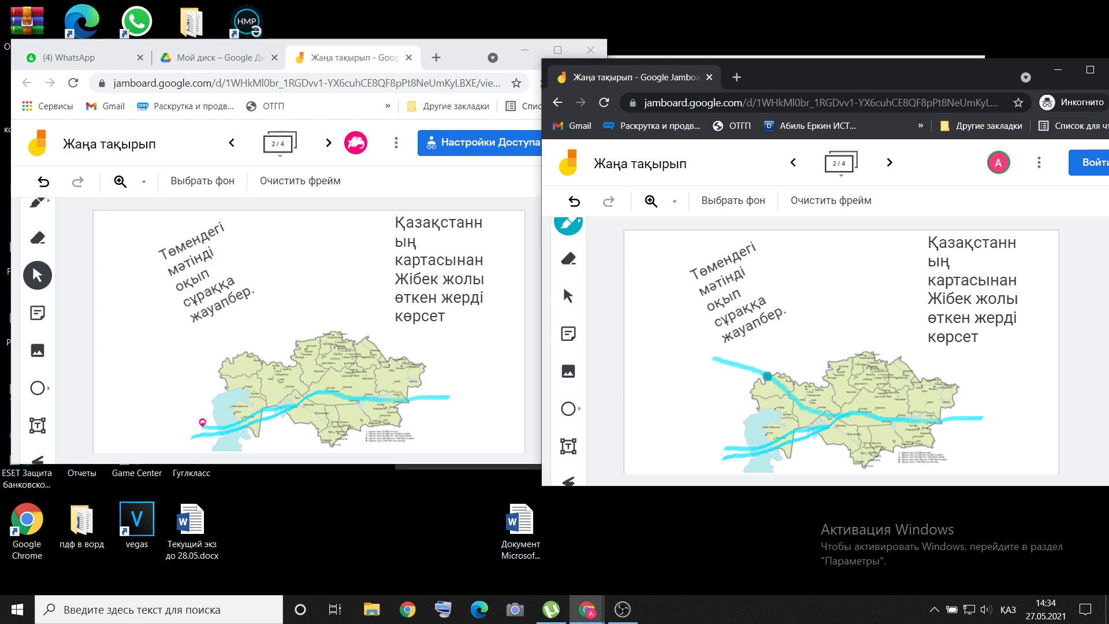
mouse_move(843, 426)
left_mouse_down()
mouse_move(800, 399)
mouse_move(716, 380)
mouse_move(661, 387)
left_mouse_up()
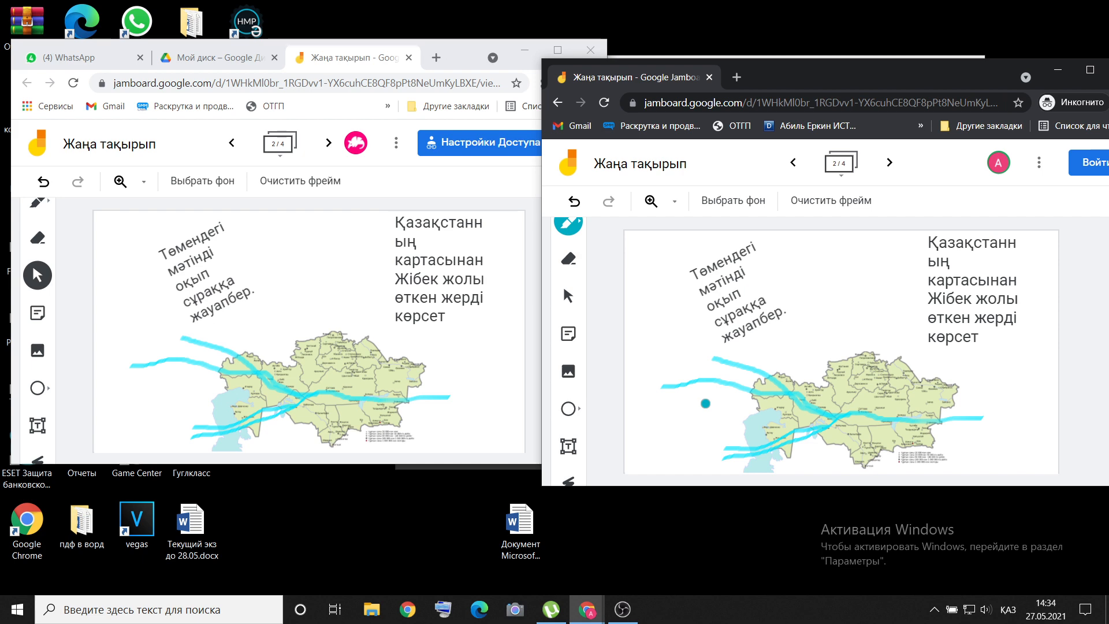
- Close the incognito Jam window and maximize the owner's Jam window
left_click_drag(897, 84, 779, 84)
left_click(1007, 70)
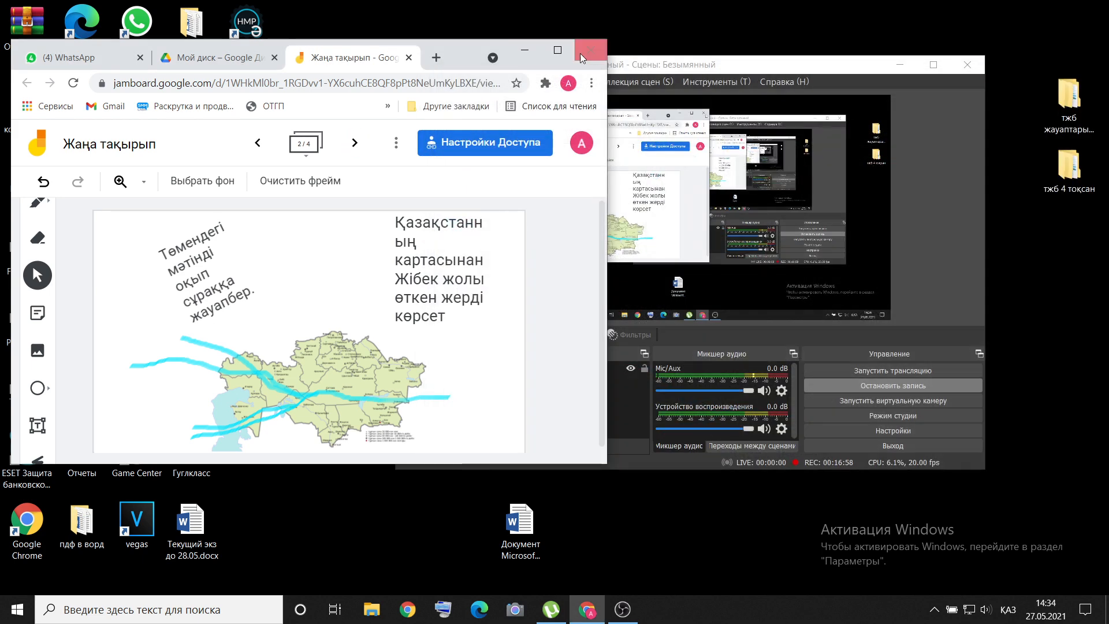
left_click(559, 51)
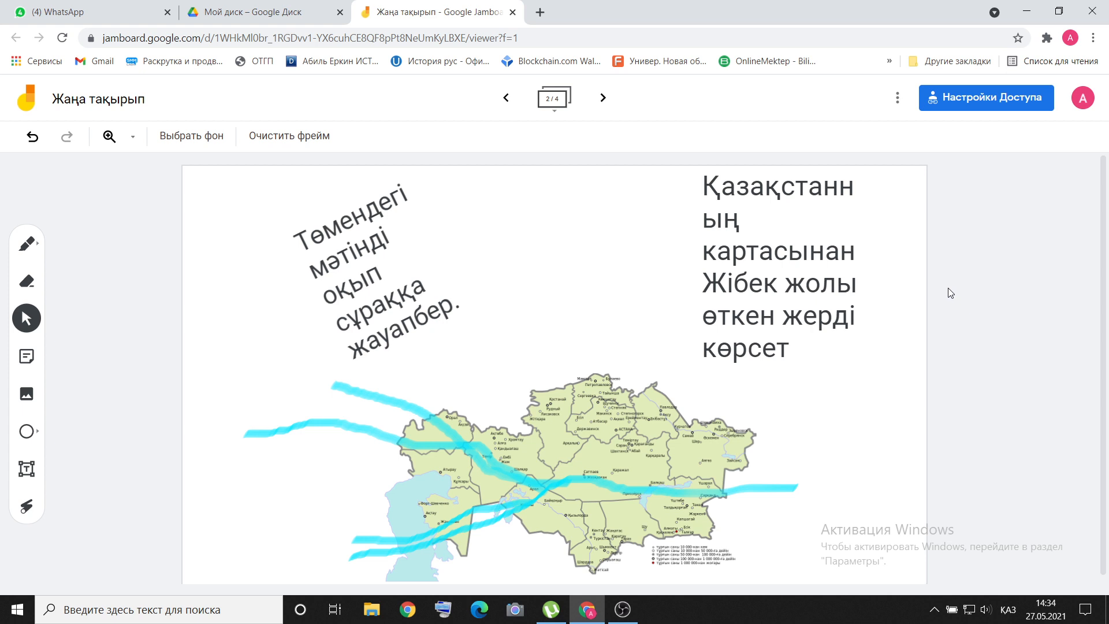
- Download the Jam as the PDF "Жаңа тақырып.pdf" to the desktop
left_click(898, 99)
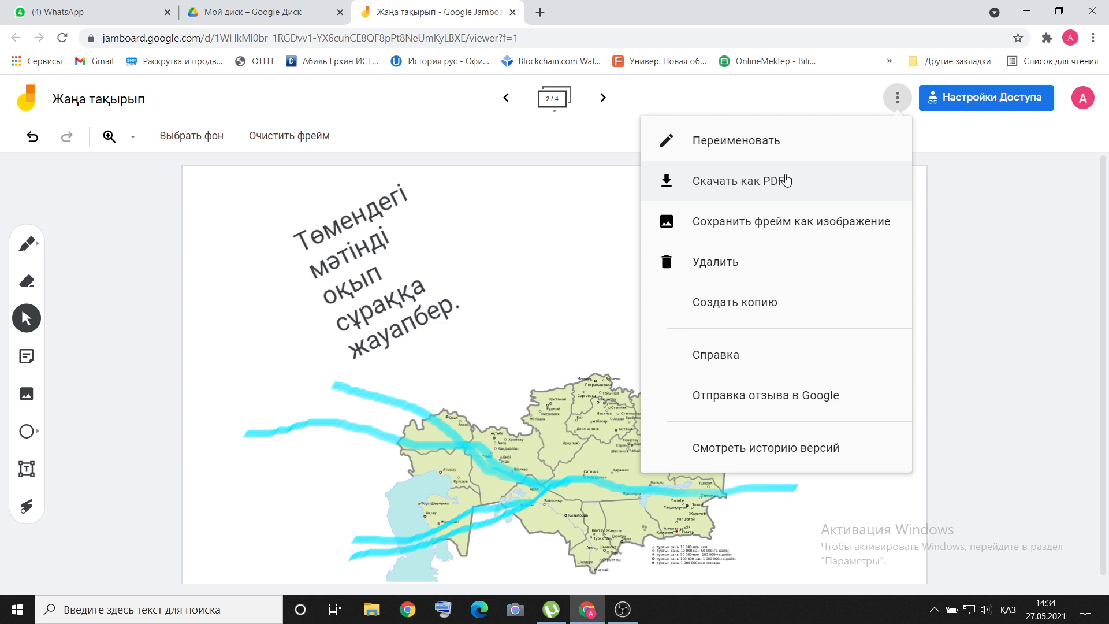
left_click(775, 185)
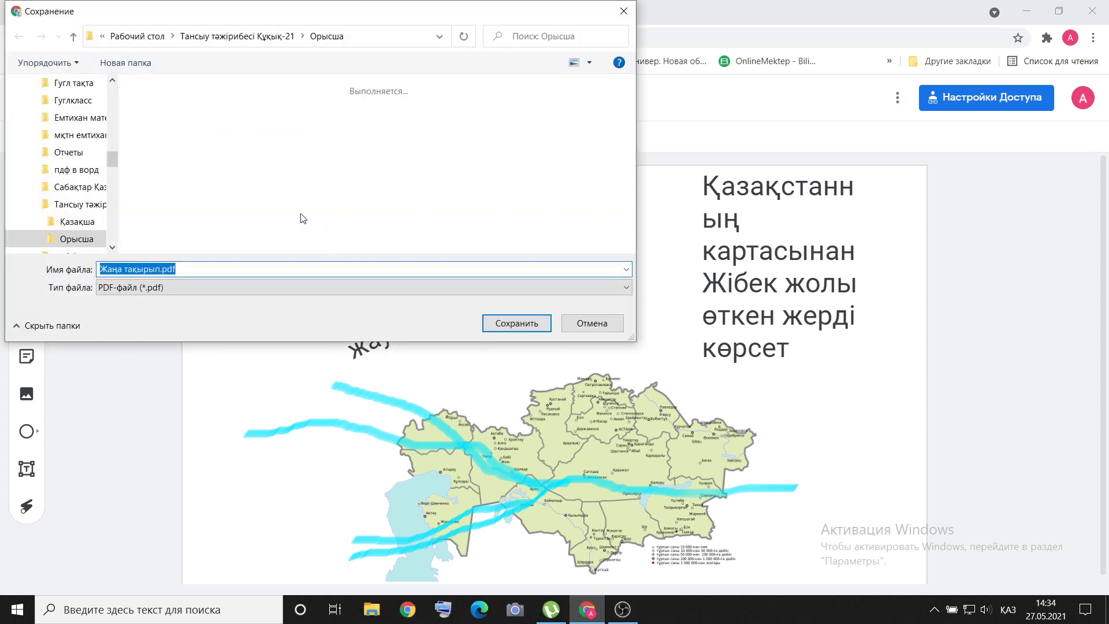
left_click_drag(114, 162, 113, 87)
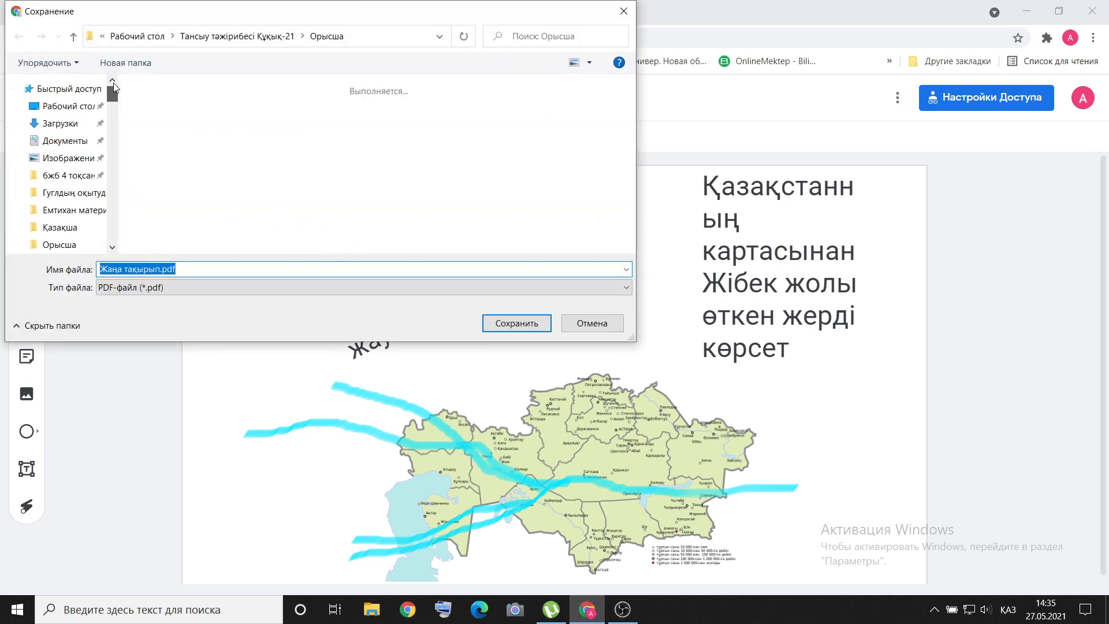
left_click(72, 107)
left_click(518, 324)
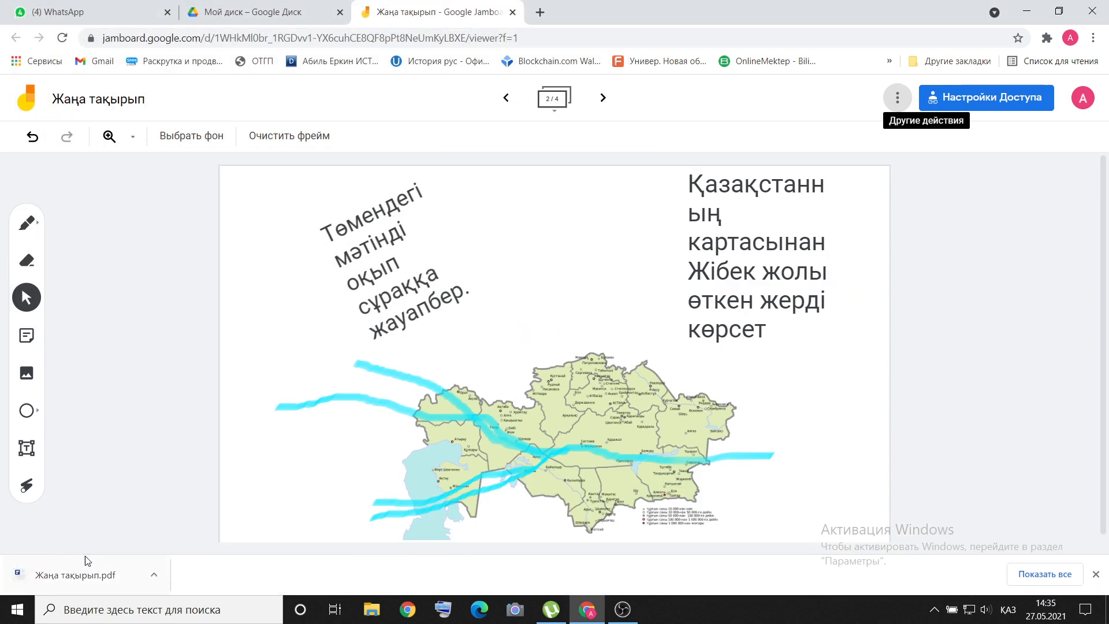
- Open the downloaded PDF, look through all its pages and close it again
left_click(85, 577)
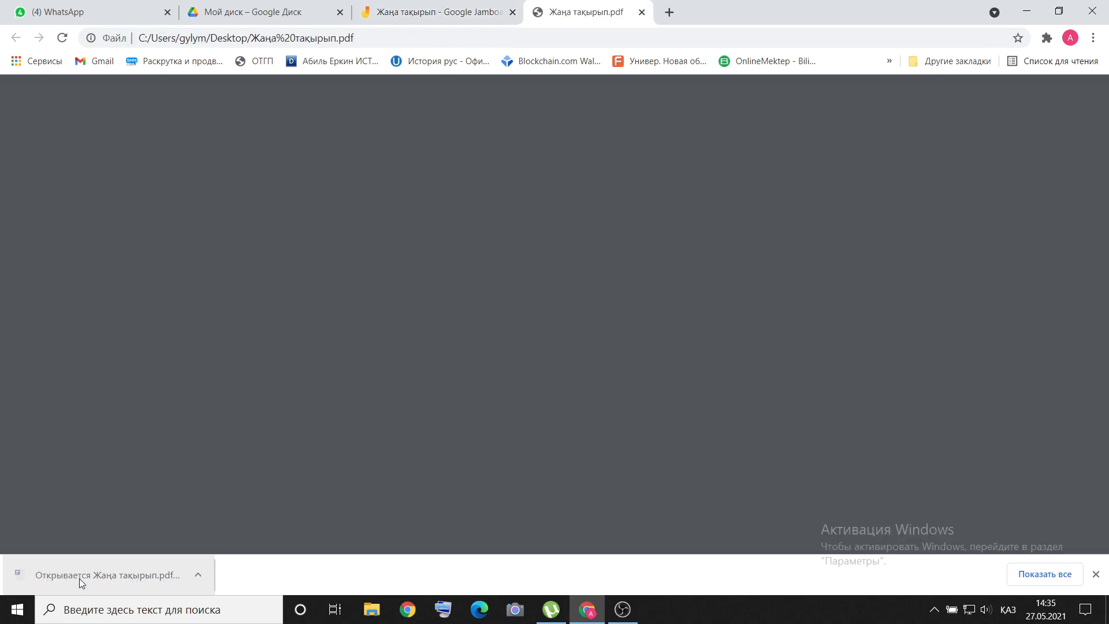
scroll(583, 324, "down", 7)
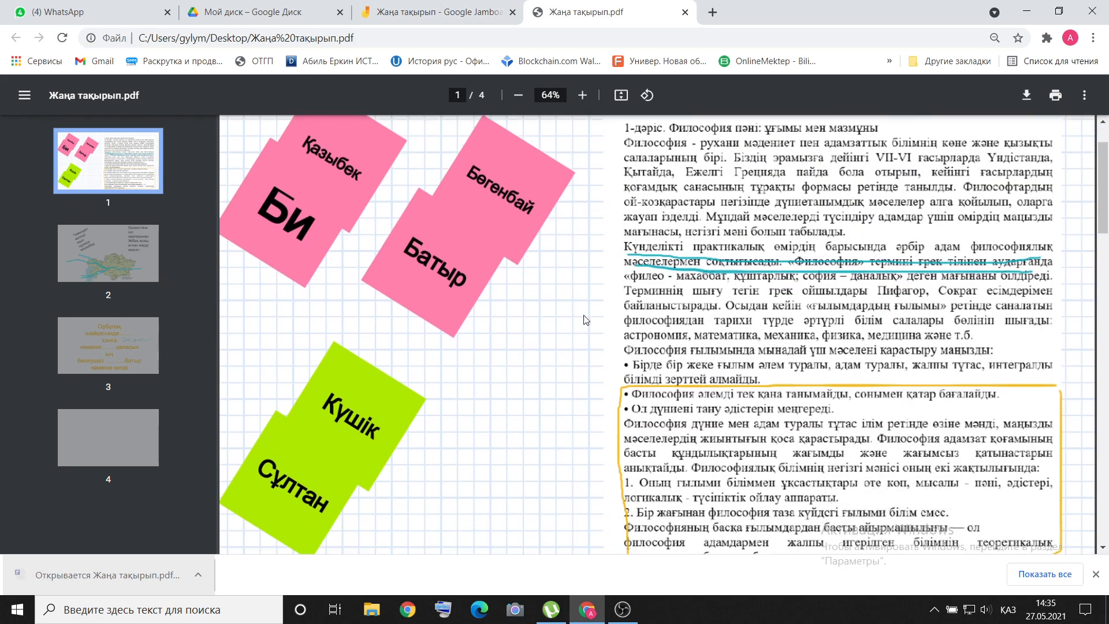
scroll(586, 324, "down", 15)
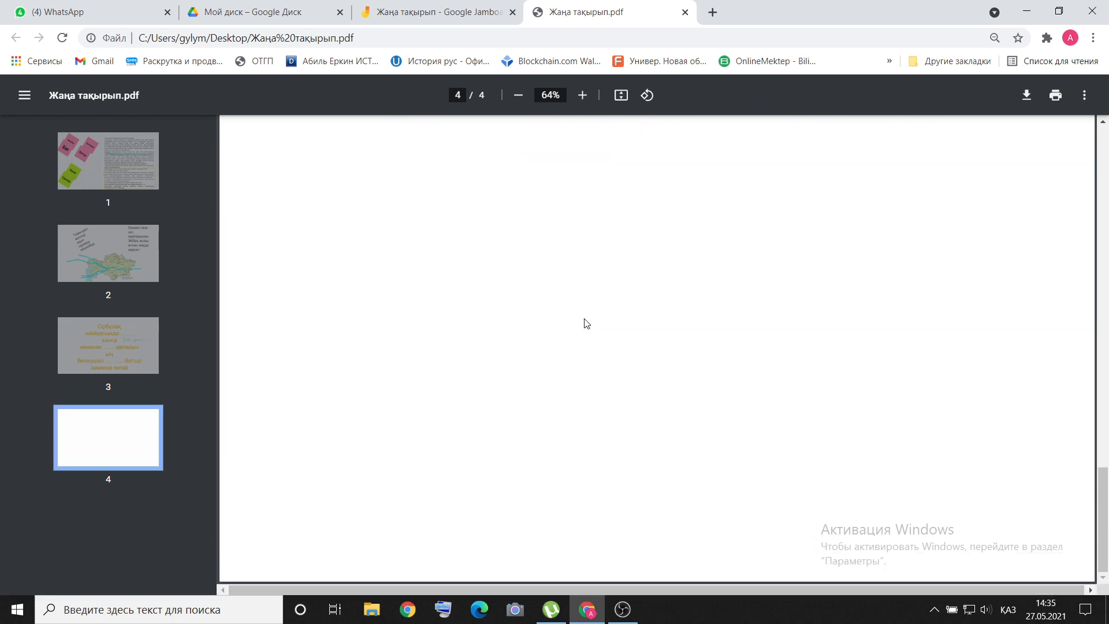
scroll(585, 322, "up", 9)
scroll(586, 324, "up", 12)
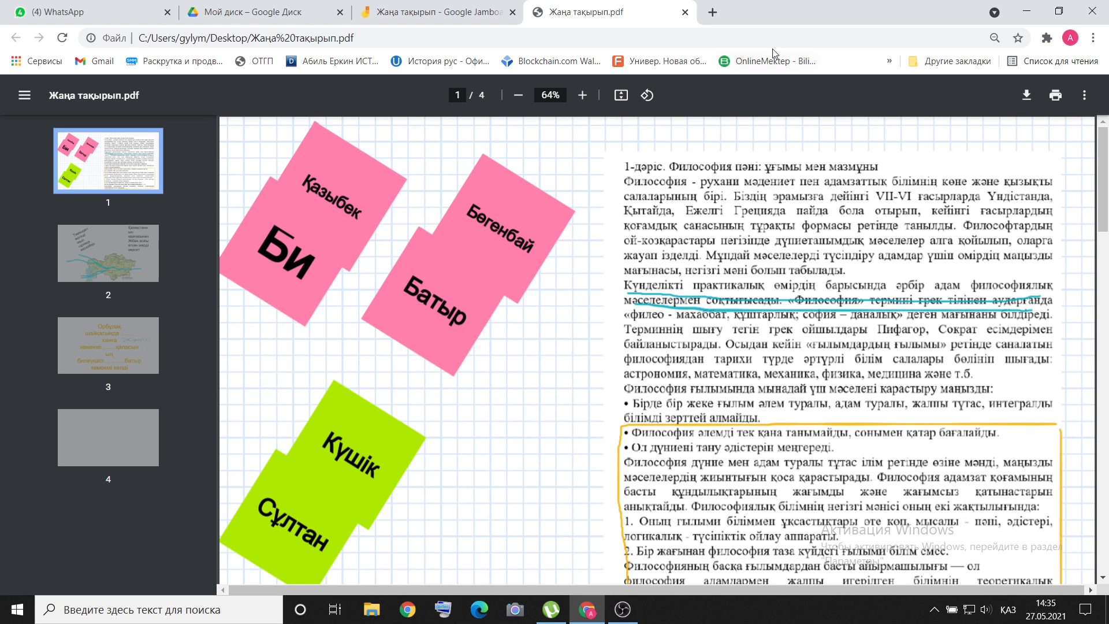
left_click(685, 13)
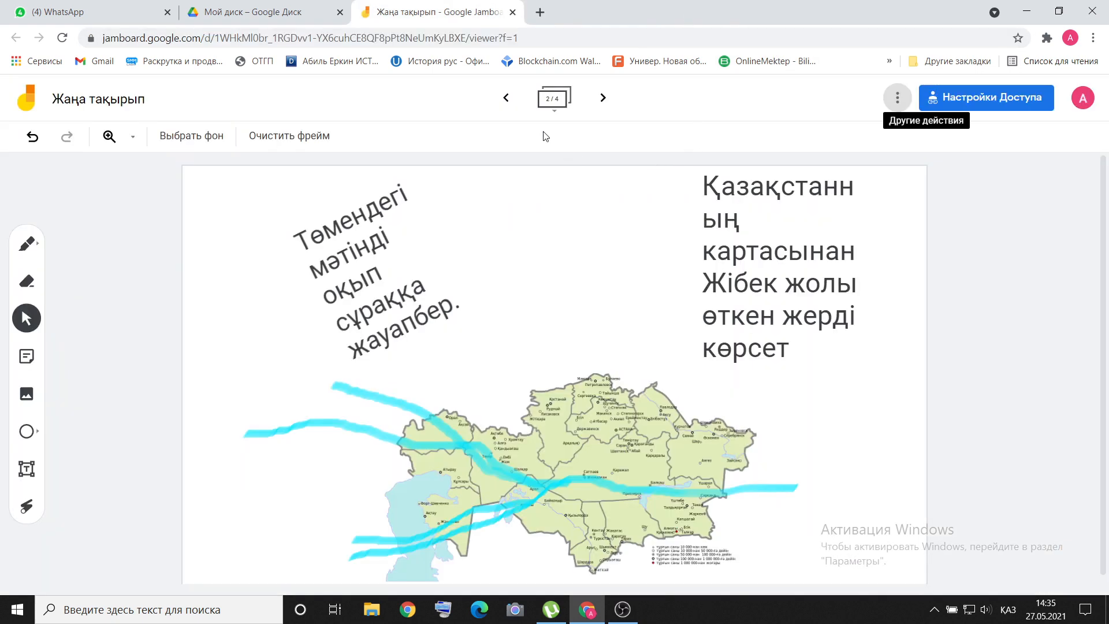
- Save frame 1 as the image "Жаңа тақырып 1.png" on the desktop
left_click(508, 105)
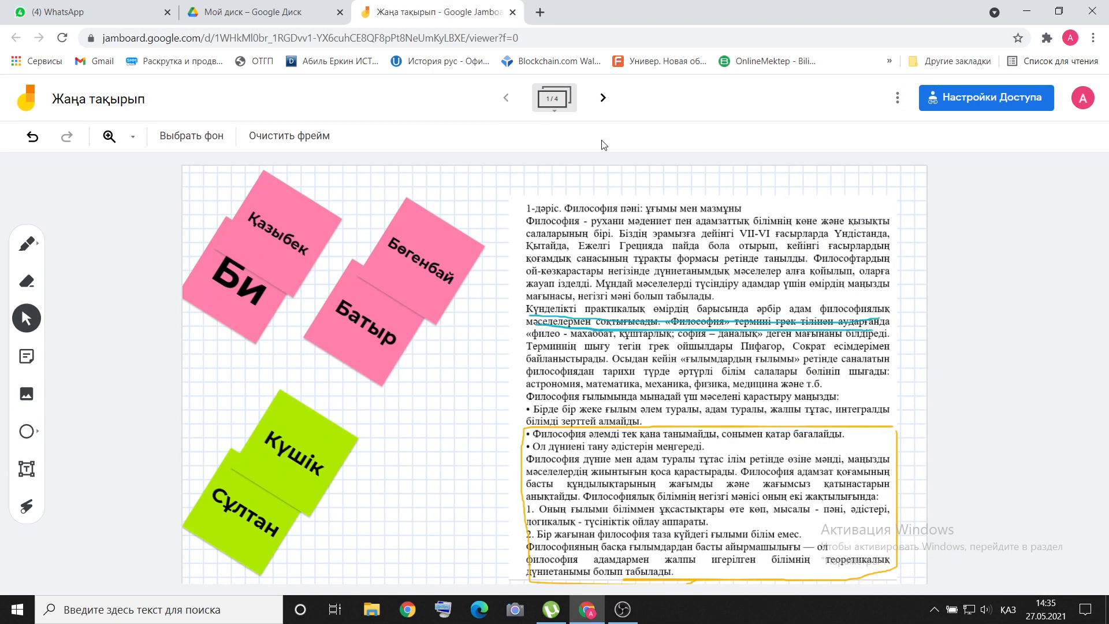
left_click(898, 97)
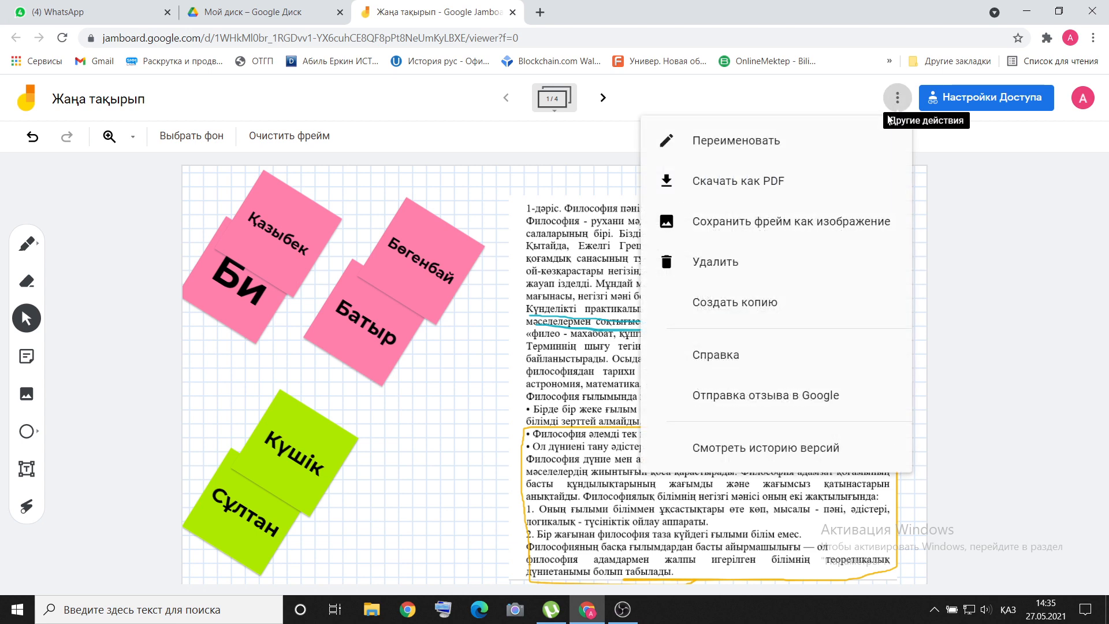
left_click(806, 219)
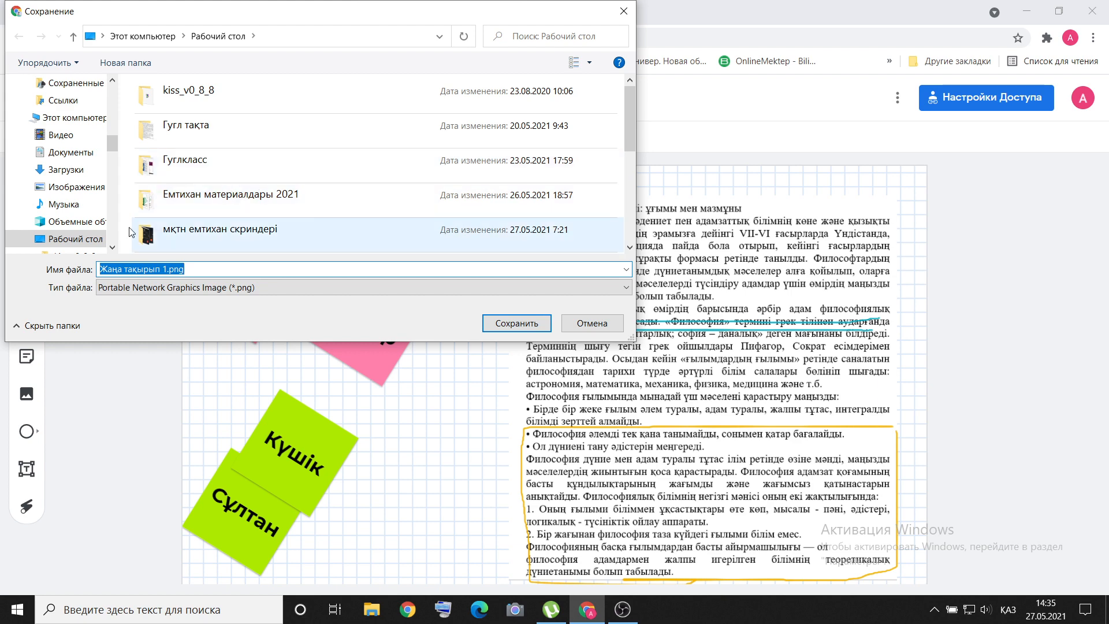
left_click(67, 240)
left_click(489, 325)
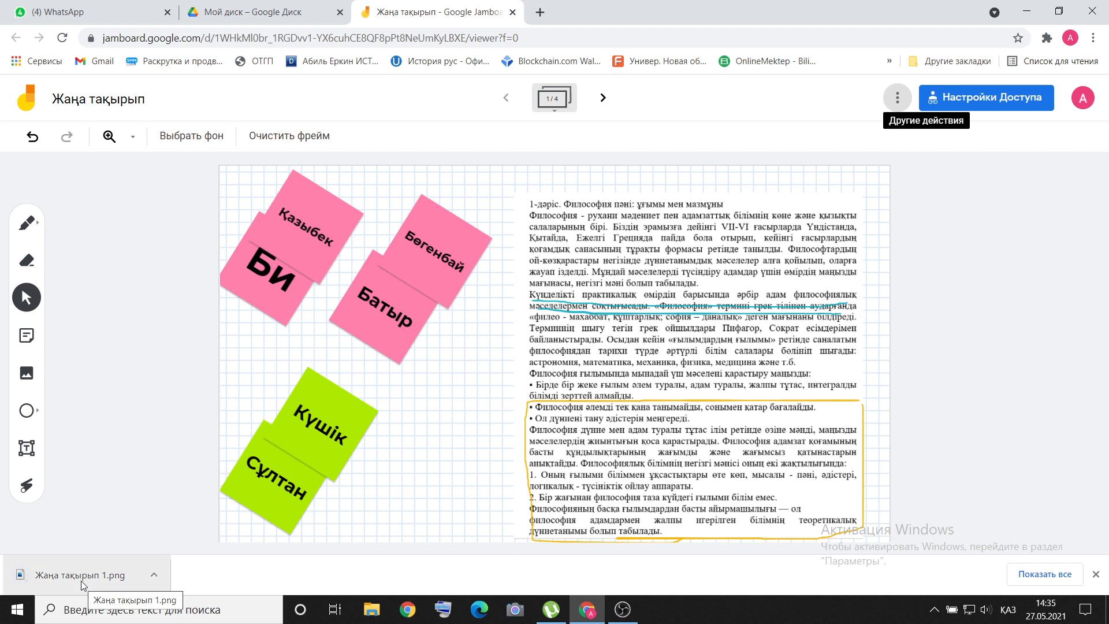
- View the saved PNG in the Photos app, close it and go to frame 2 of the Jam
left_click(81, 580)
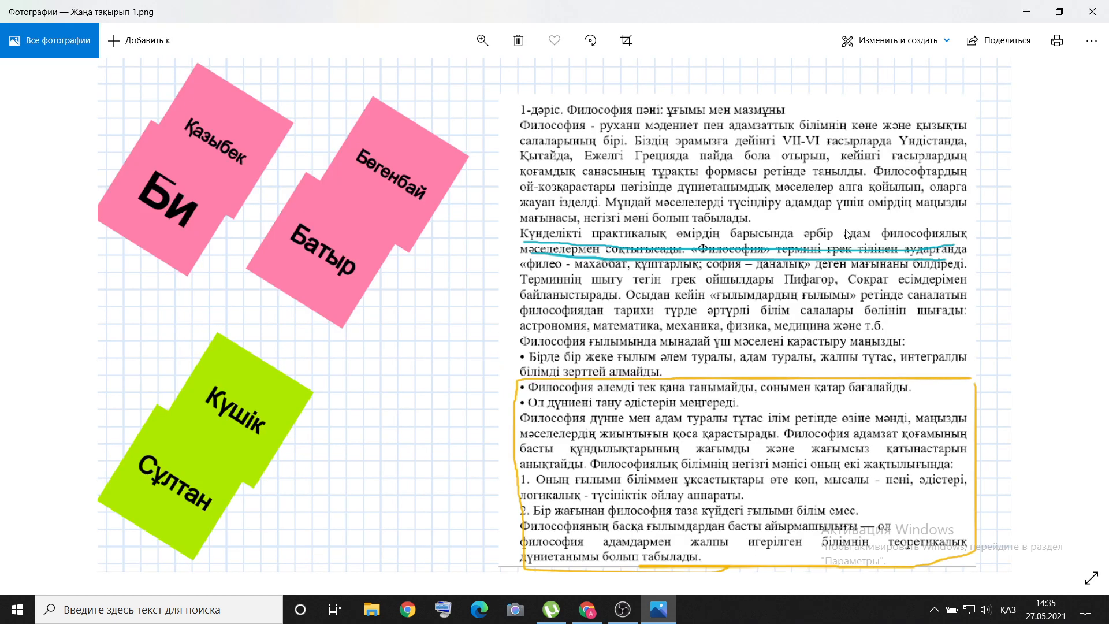
left_click(1092, 11)
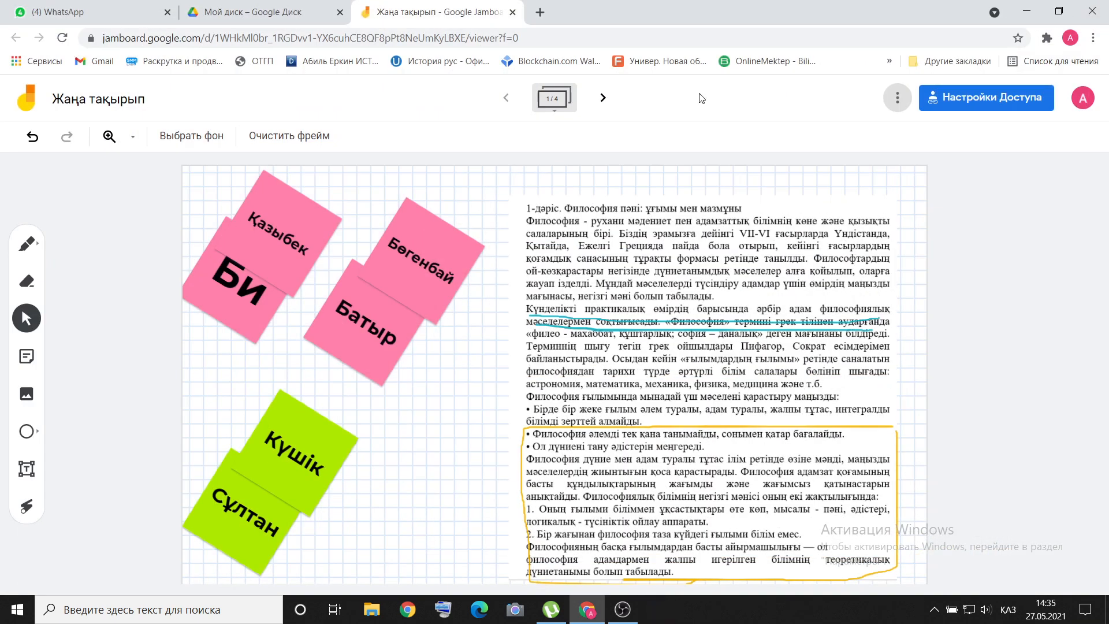
left_click(602, 98)
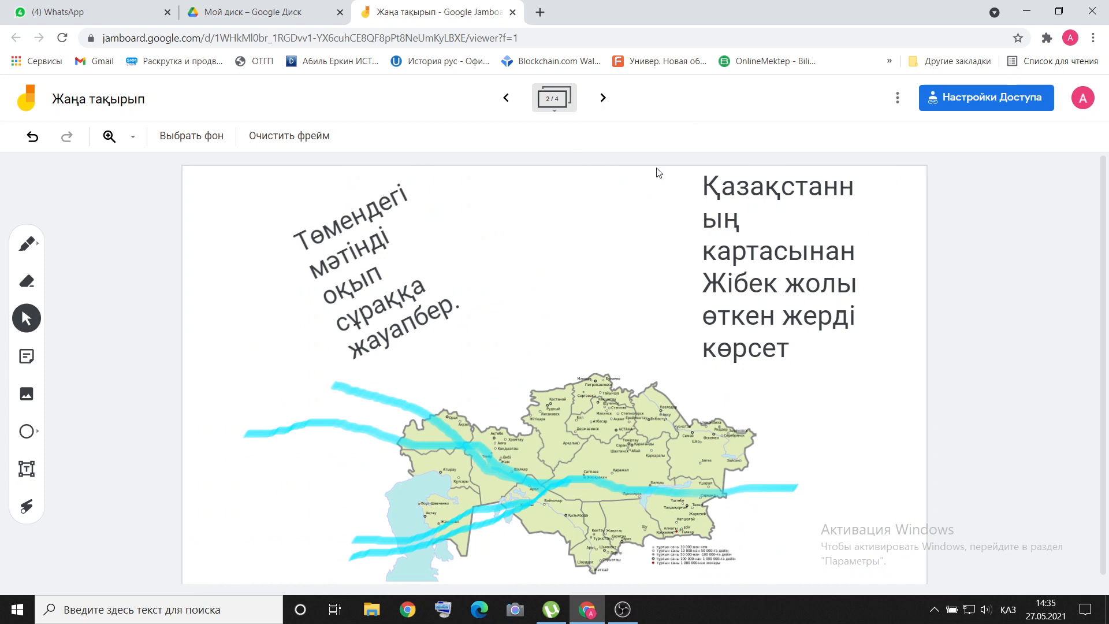
left_click(897, 98)
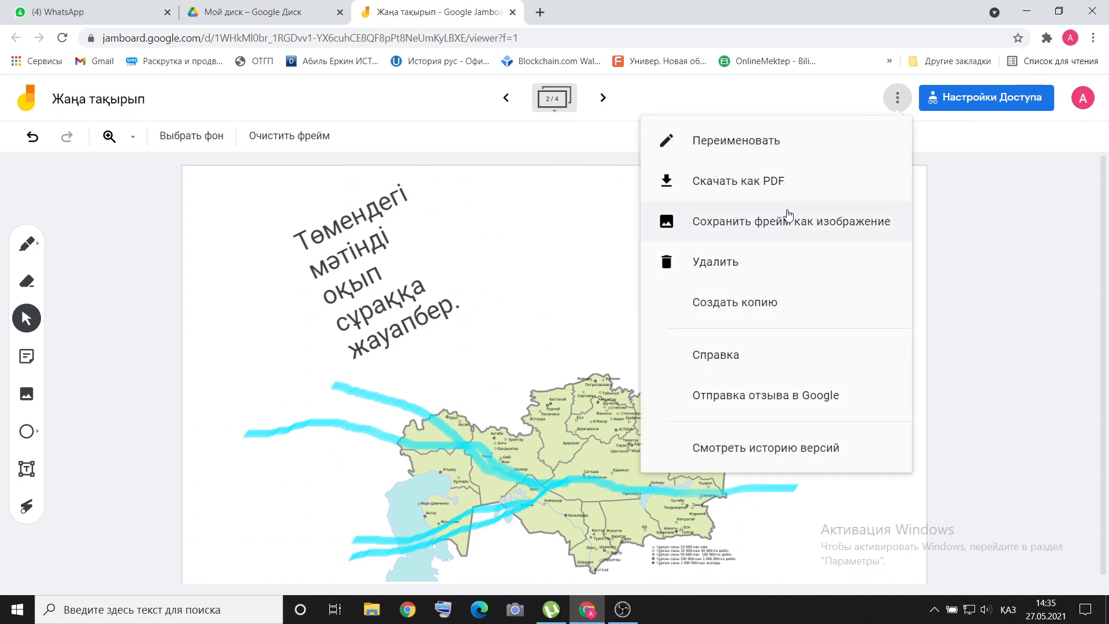
left_click(530, 288)
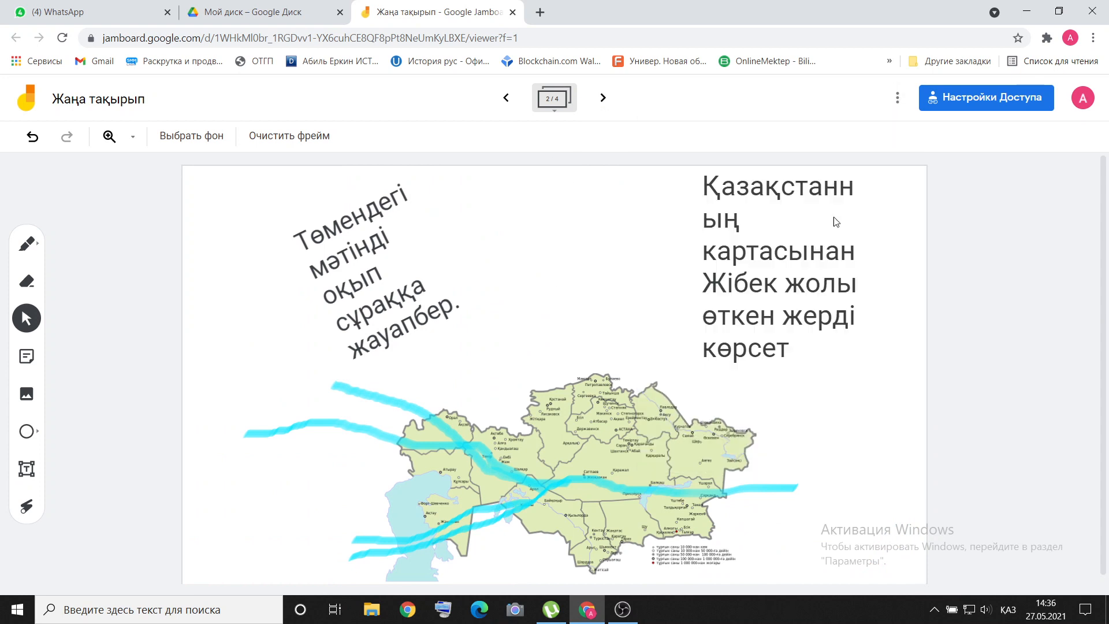
left_click(1083, 99)
left_click(1083, 99)
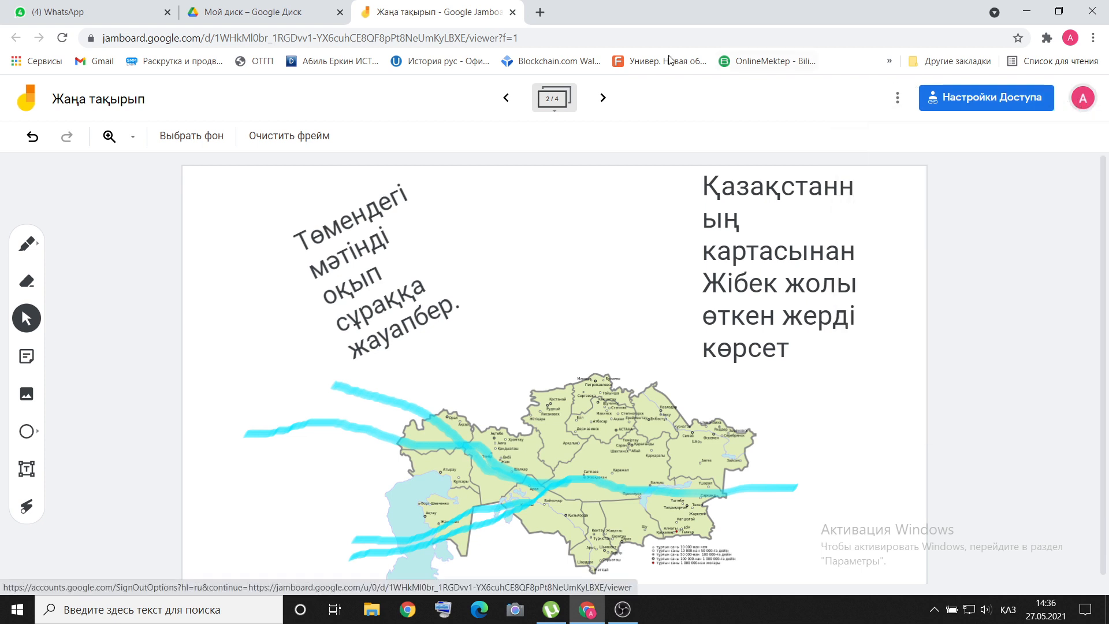
- Open My Drive in Google Drive from the Google apps list on a new browser tab
left_click(543, 15)
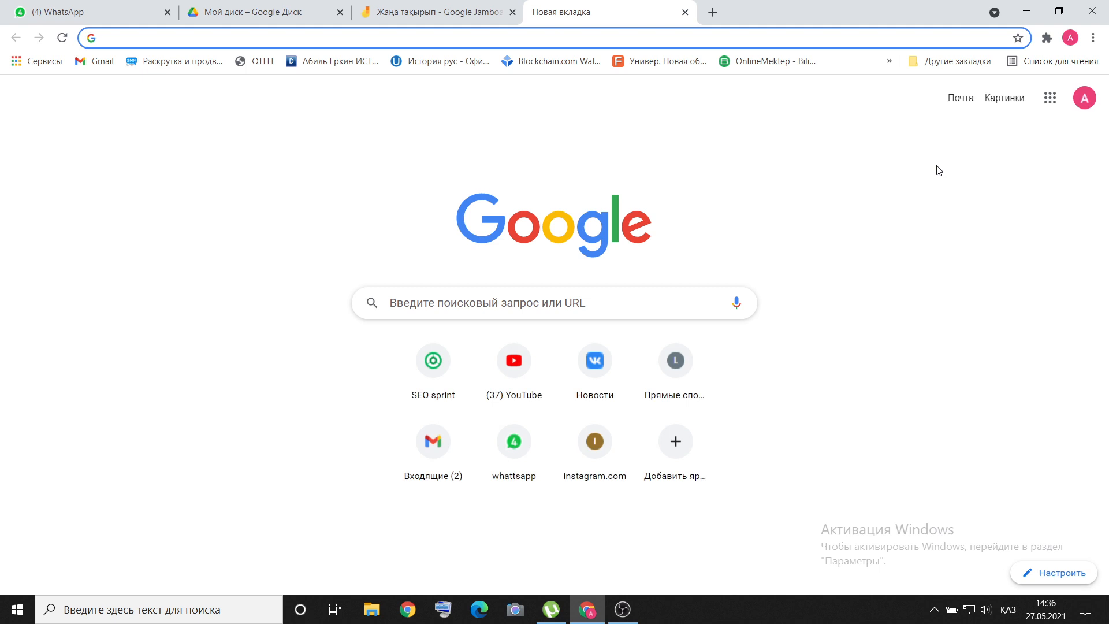
left_click(1047, 110)
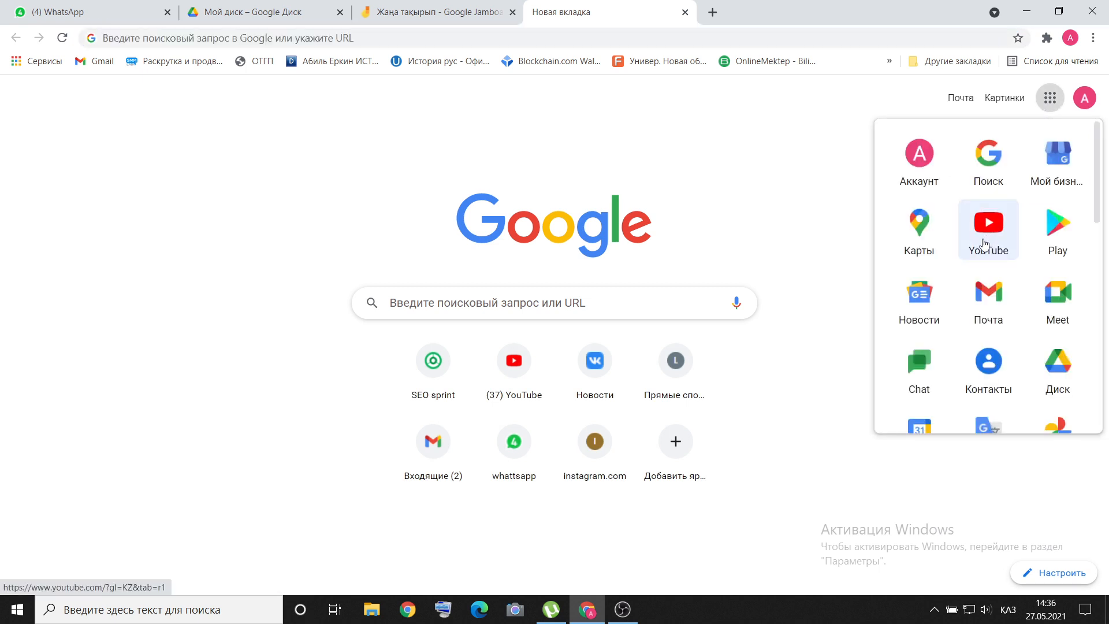
scroll(985, 245, "down", 1)
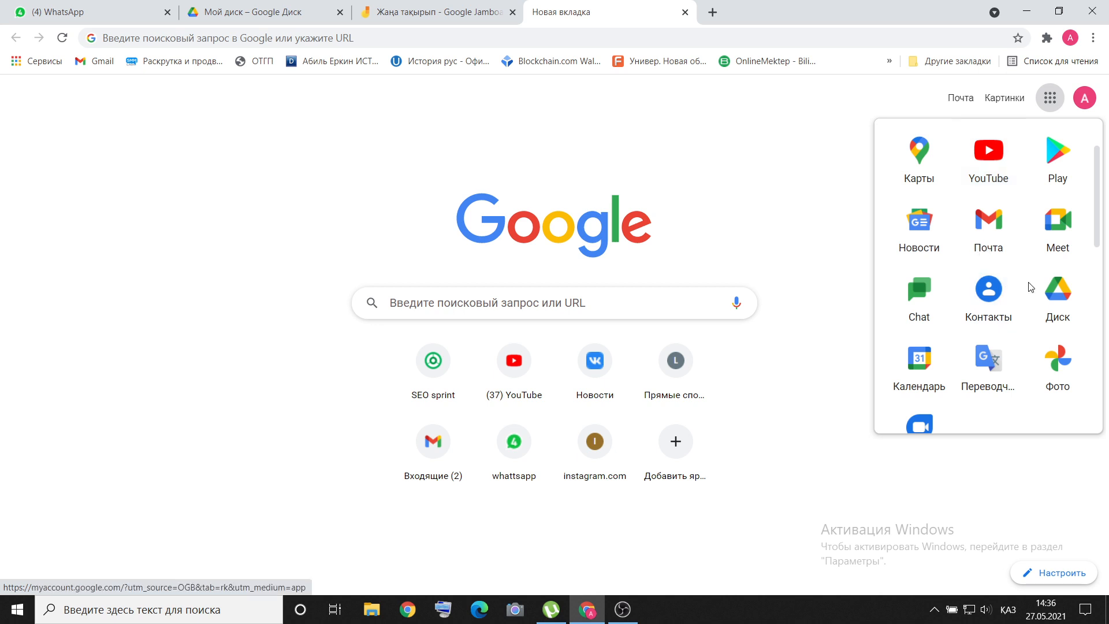
left_click(1056, 298)
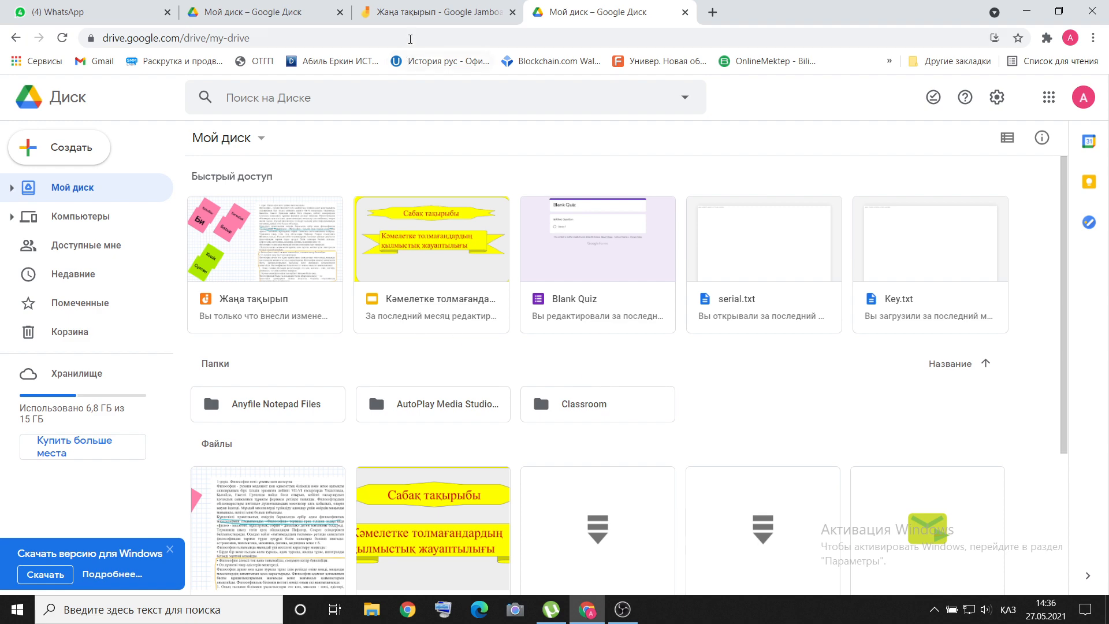
- Open the saved Jam "Жаңа тақырып" from the quick access files in Google Drive
left_click(417, 12)
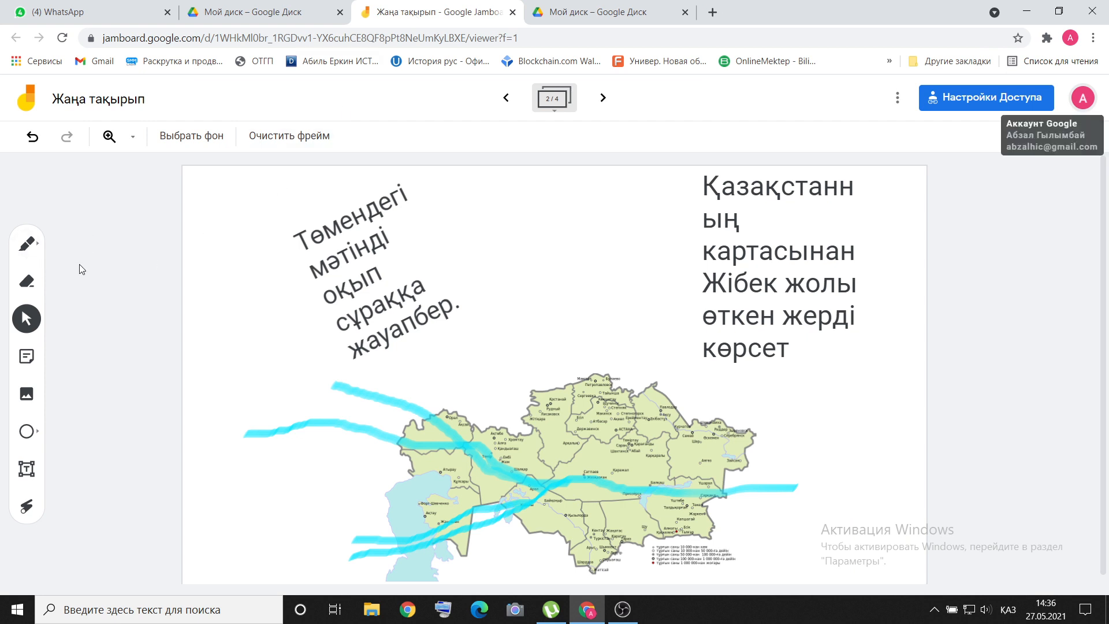
left_click(592, 17)
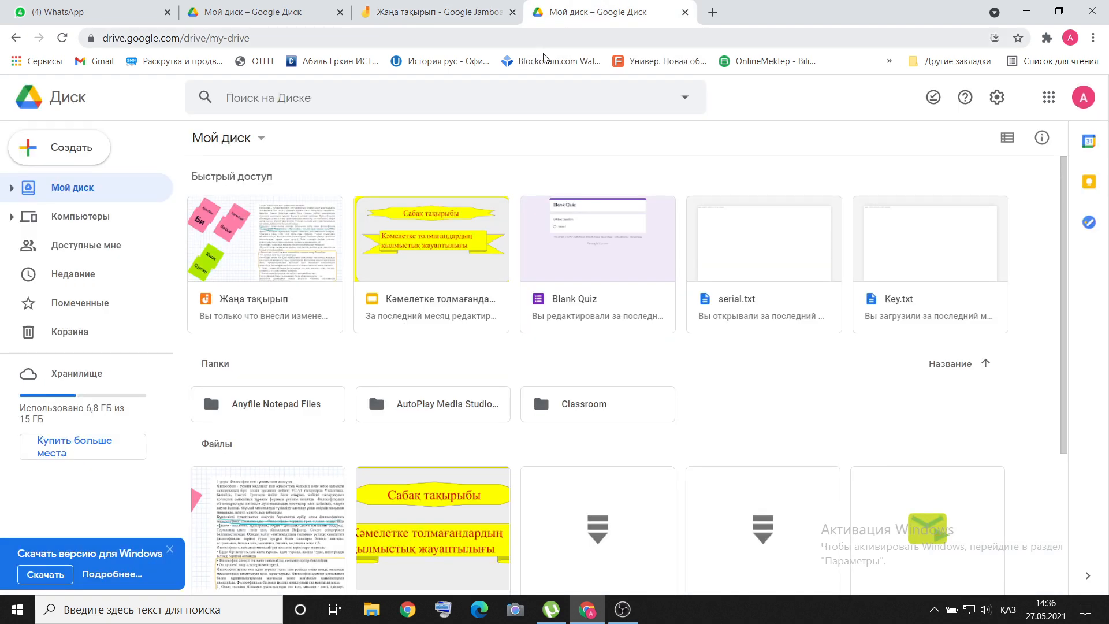
left_click(279, 233)
double_click(278, 233)
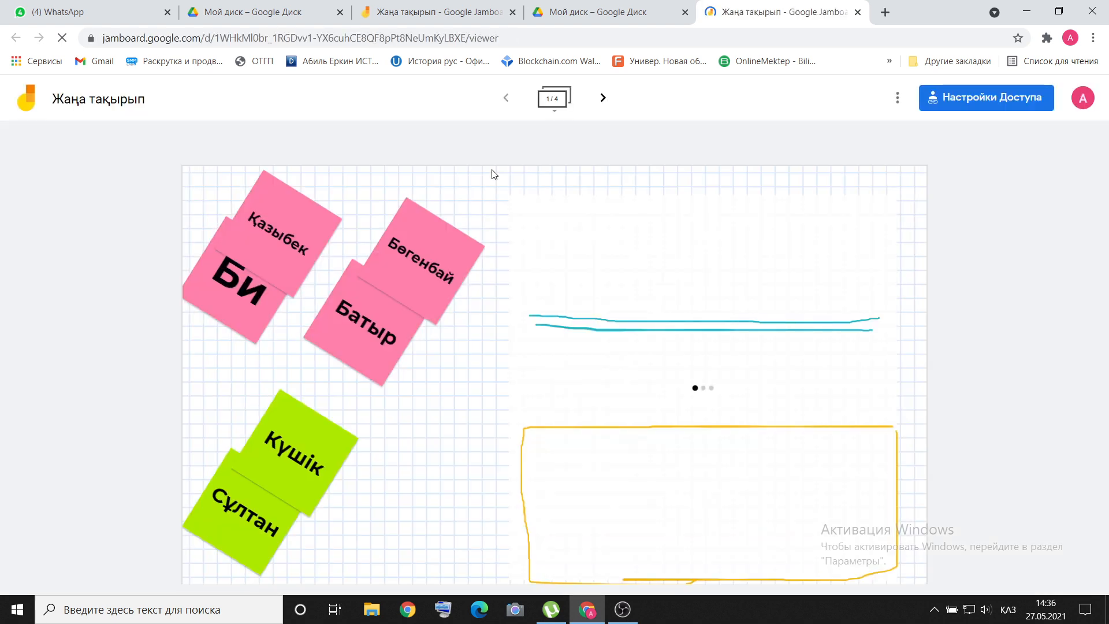
- Look through the frames of the reopened Jam up to frame 4 and return to frame 1
left_click(604, 99)
left_click(605, 103)
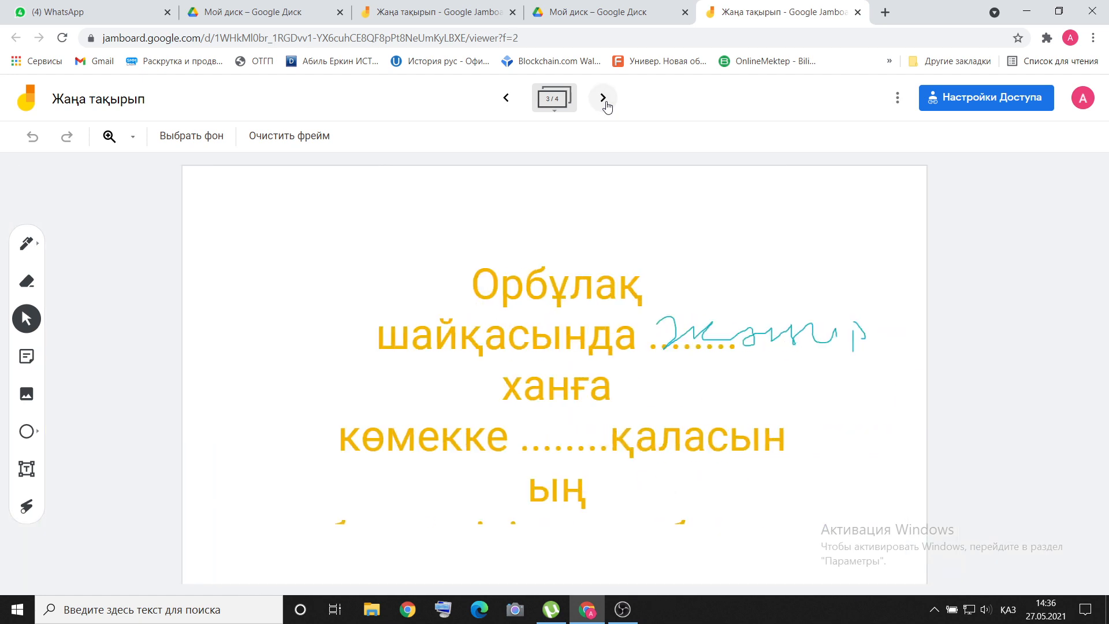
left_click(604, 99)
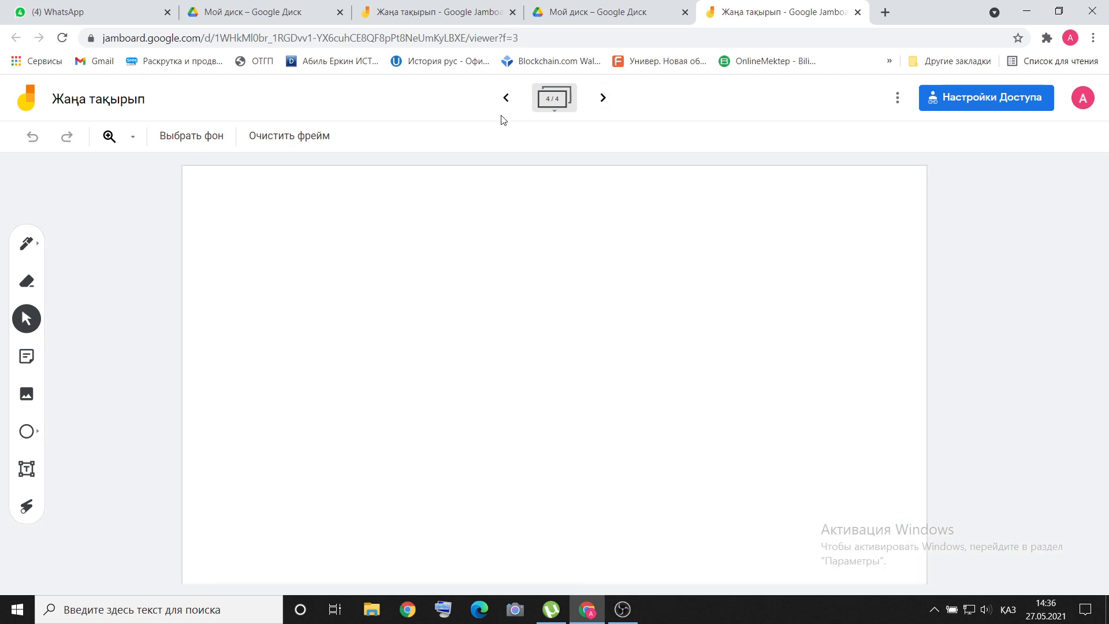
left_click(502, 102)
left_click(501, 101)
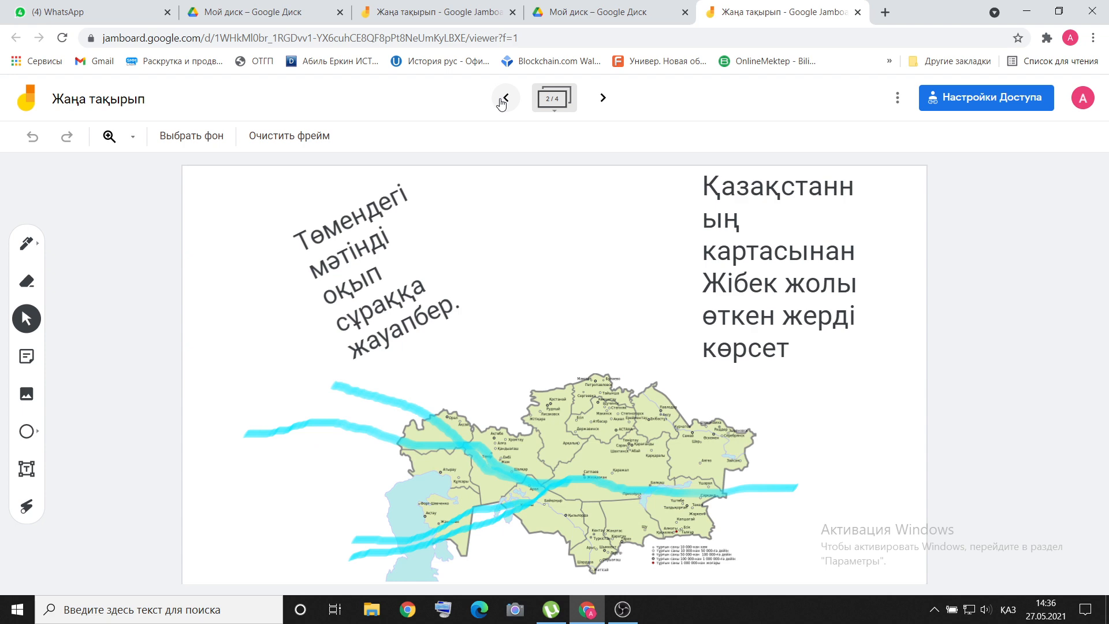
left_click(502, 102)
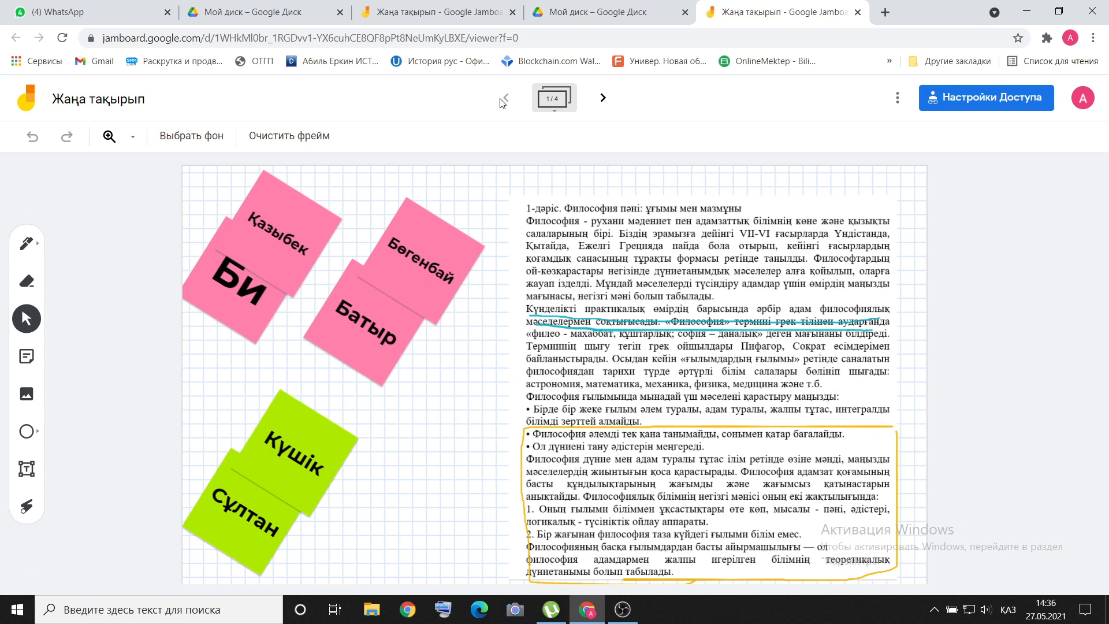